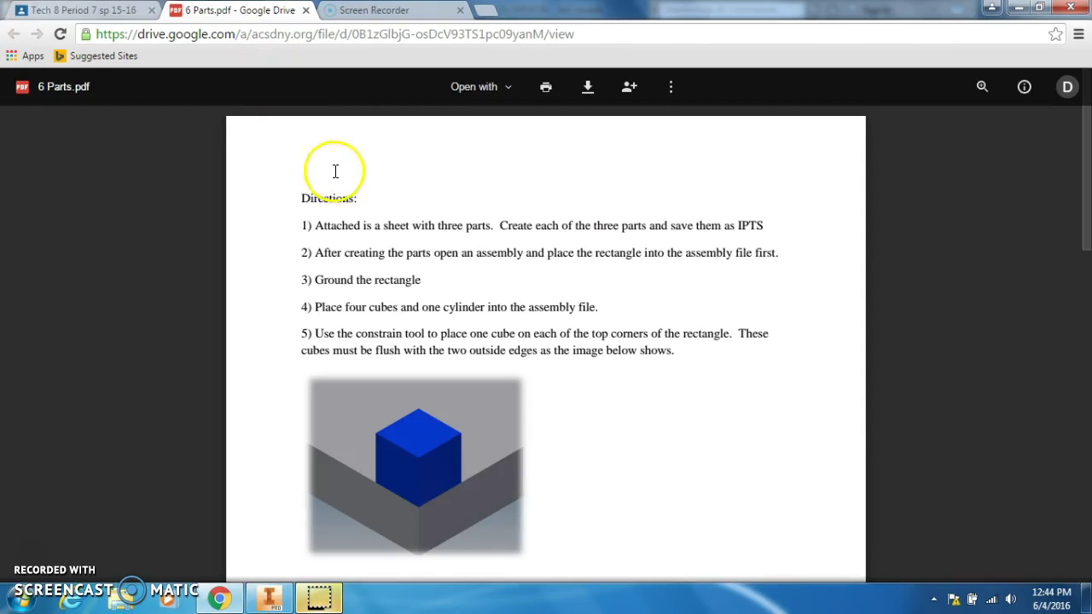
# Step: Read the assignment directions in the PDF, highlighting the first direction line
pyautogui.moveTo(295, 198); pyautogui.dragTo(273, 171)
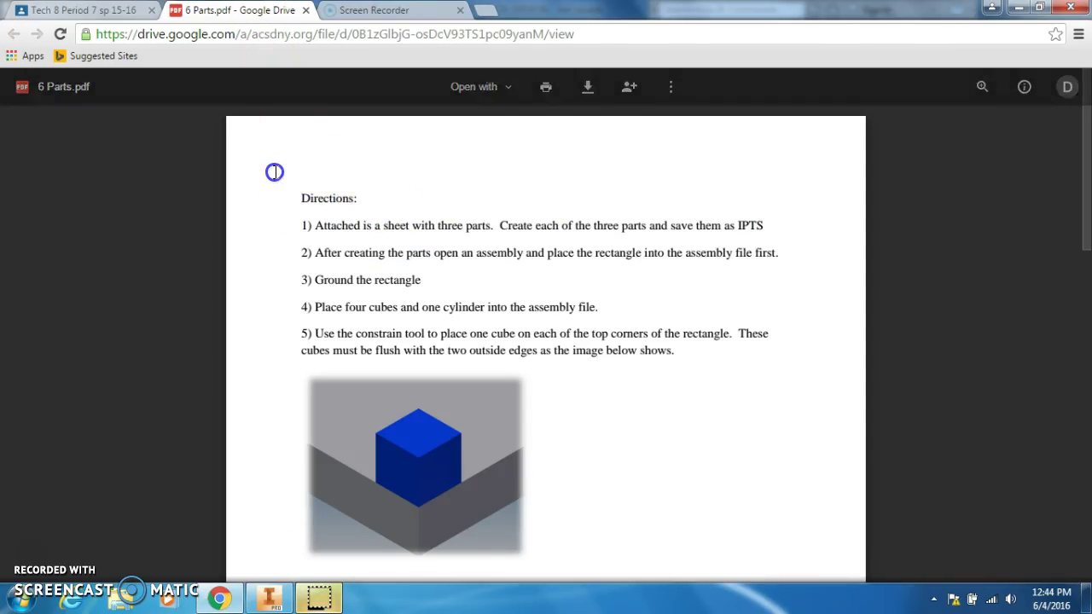
pyautogui.scroll(-1, 274, 172)
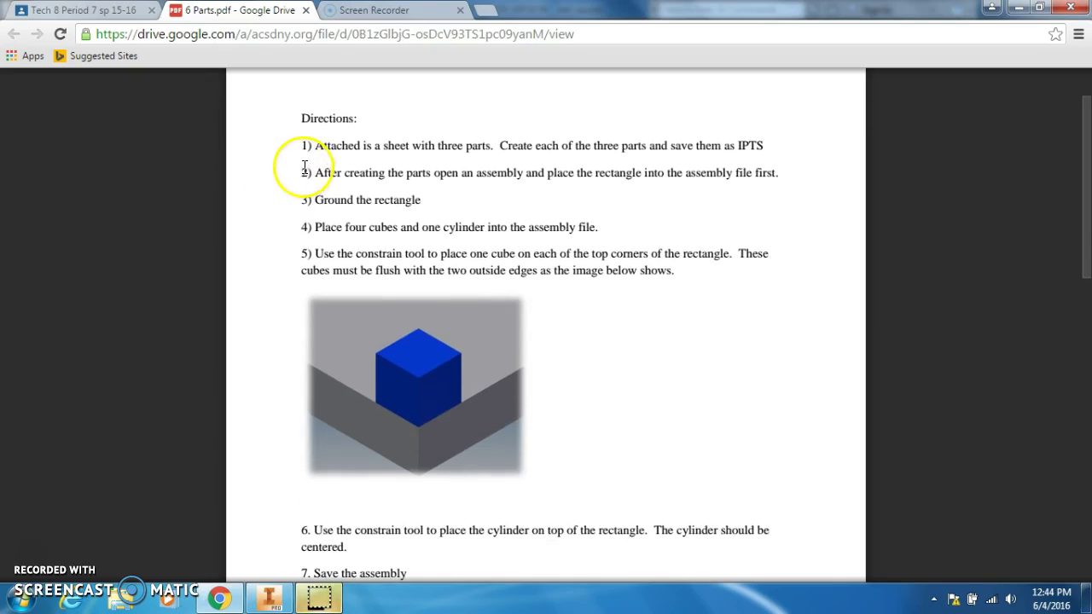
pyautogui.moveTo(318, 146); pyautogui.dragTo(410, 120)
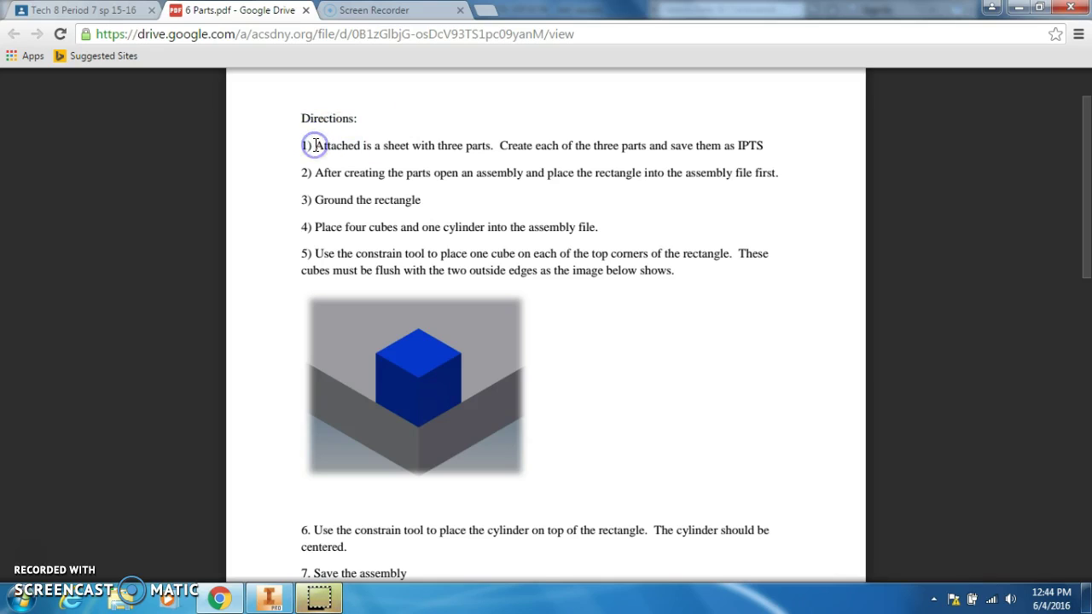
pyautogui.tripleClick(388, 152)
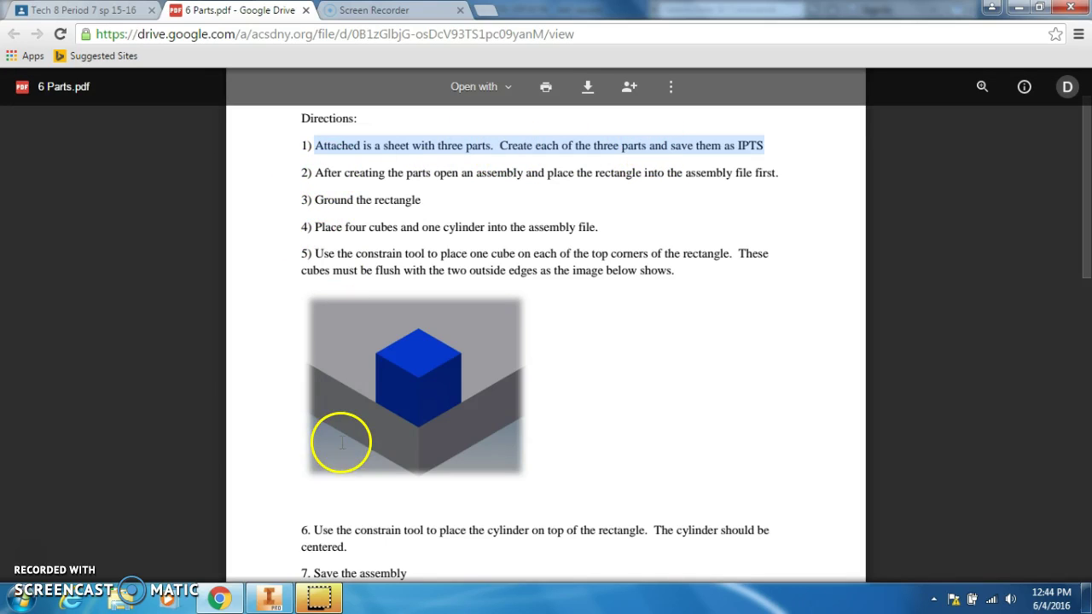
pyautogui.scroll(-10, 200, 362)
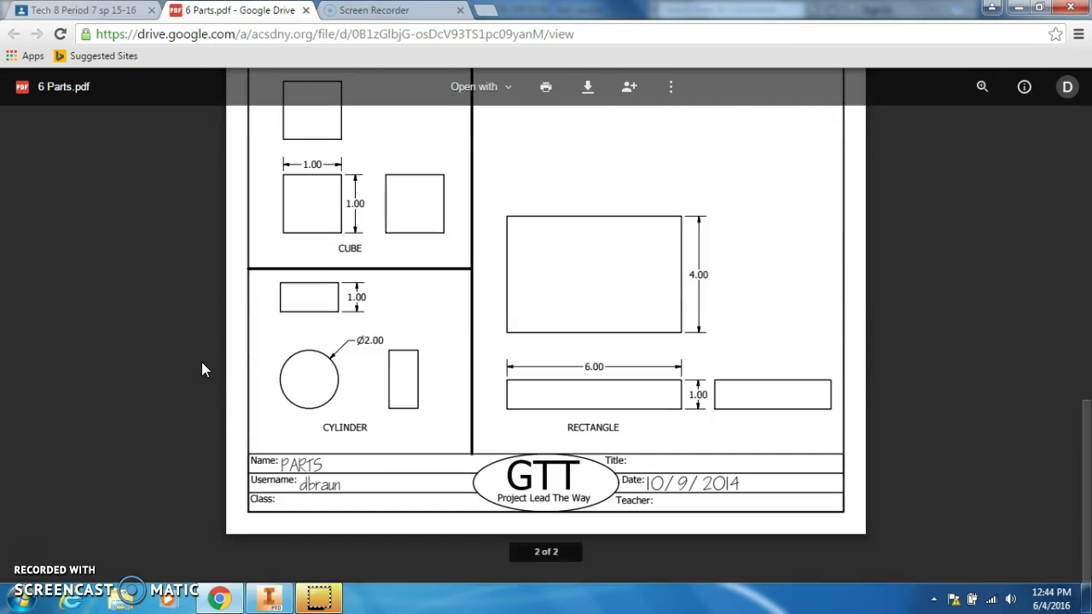
pyautogui.scroll(2, 367, 340)
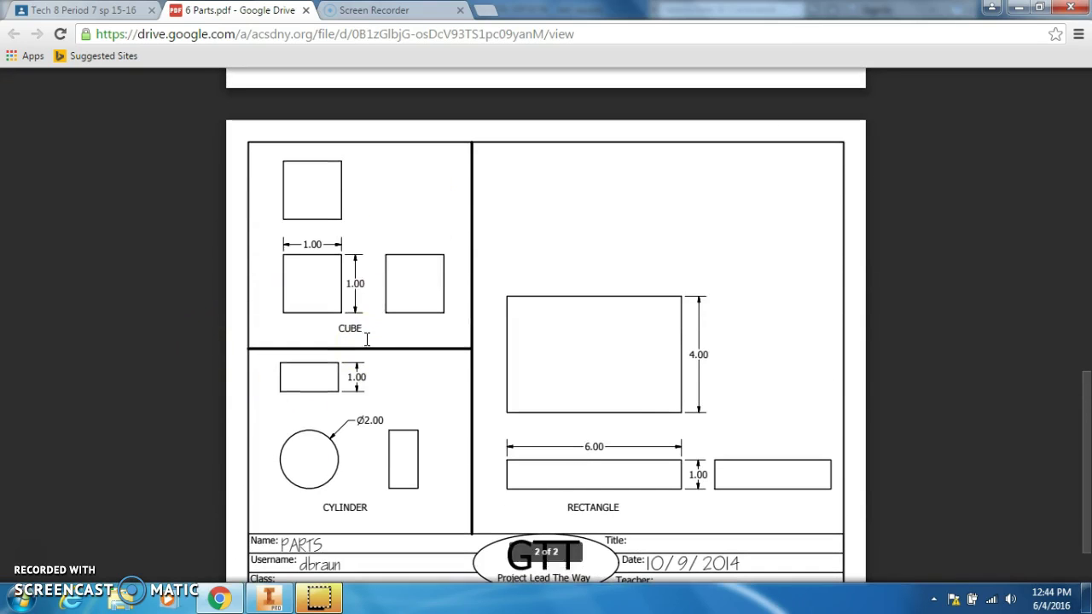
pyautogui.scroll(6, 569, 366)
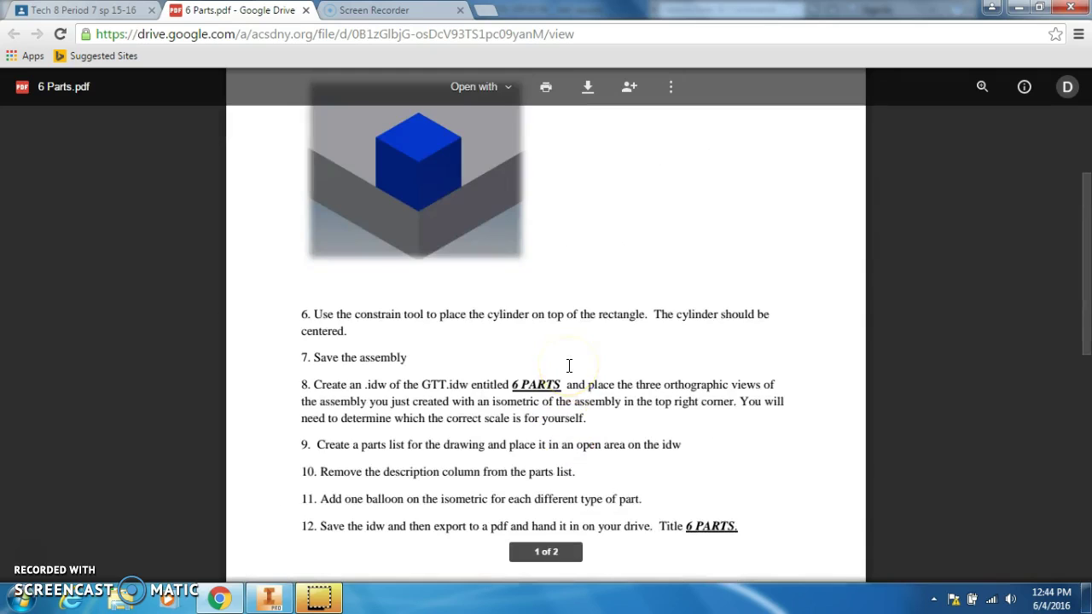
pyautogui.scroll(4, 568, 366)
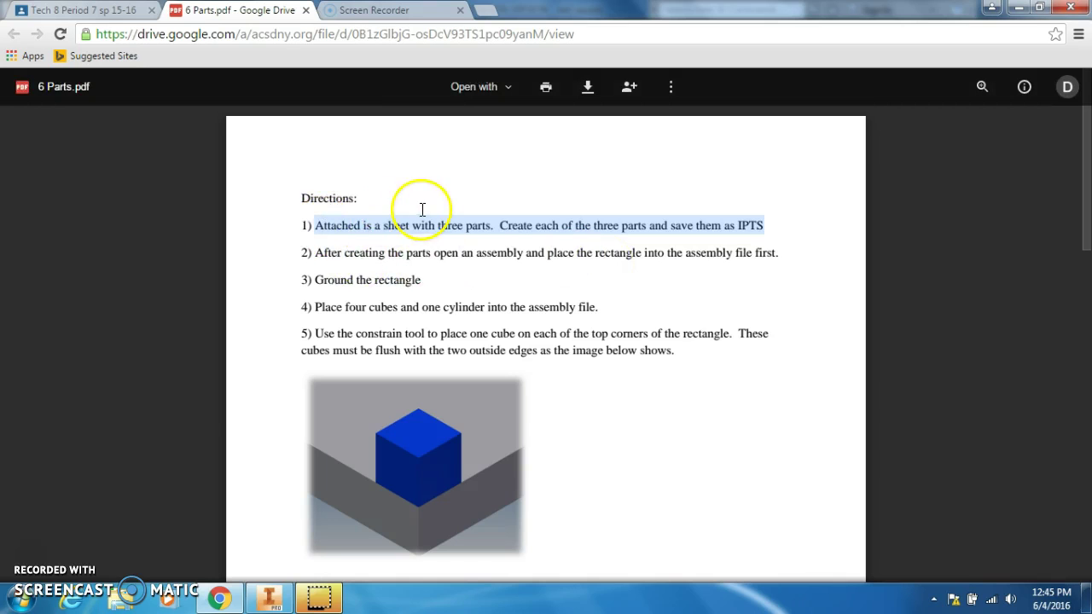
pyautogui.scroll(-10, 421, 210)
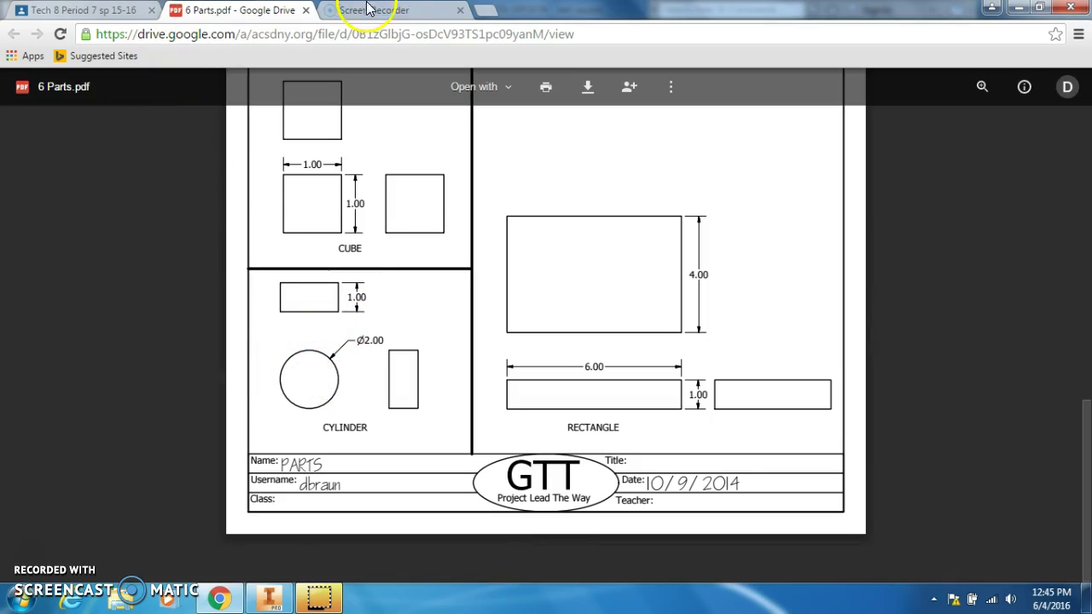
# Step: Create a new Standard.ipt part and start a 2D sketch on the XY plane
pyautogui.click(269, 597)
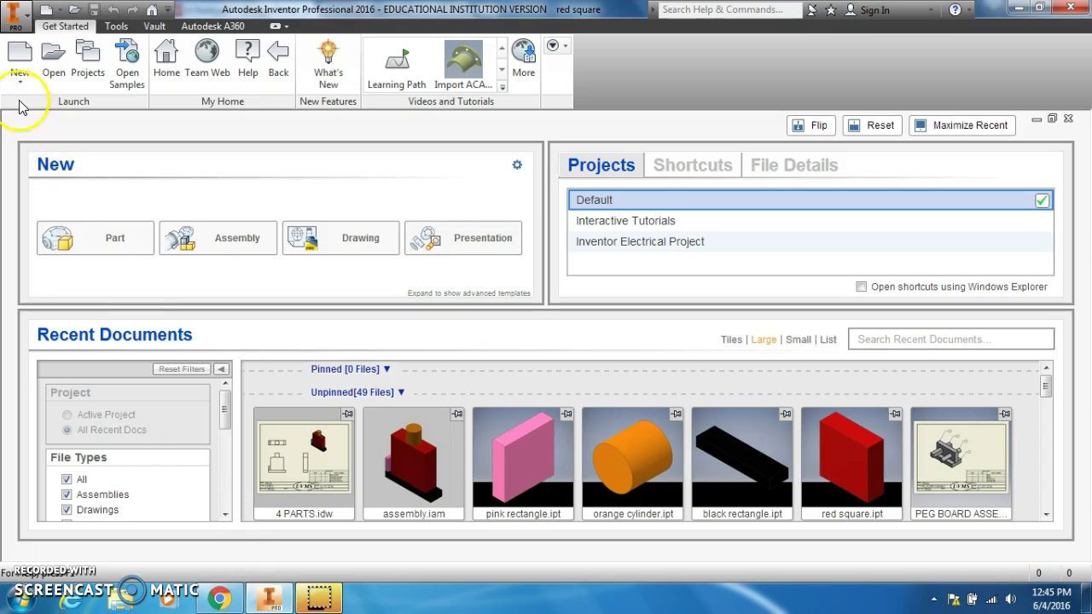
pyautogui.click(20, 56)
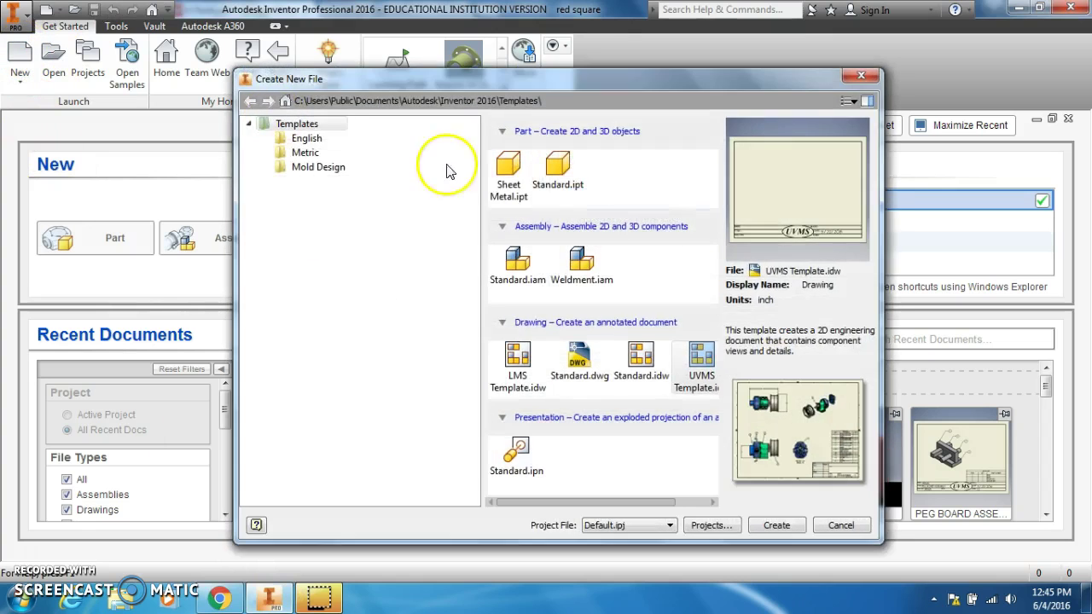
pyautogui.doubleClick(554, 183)
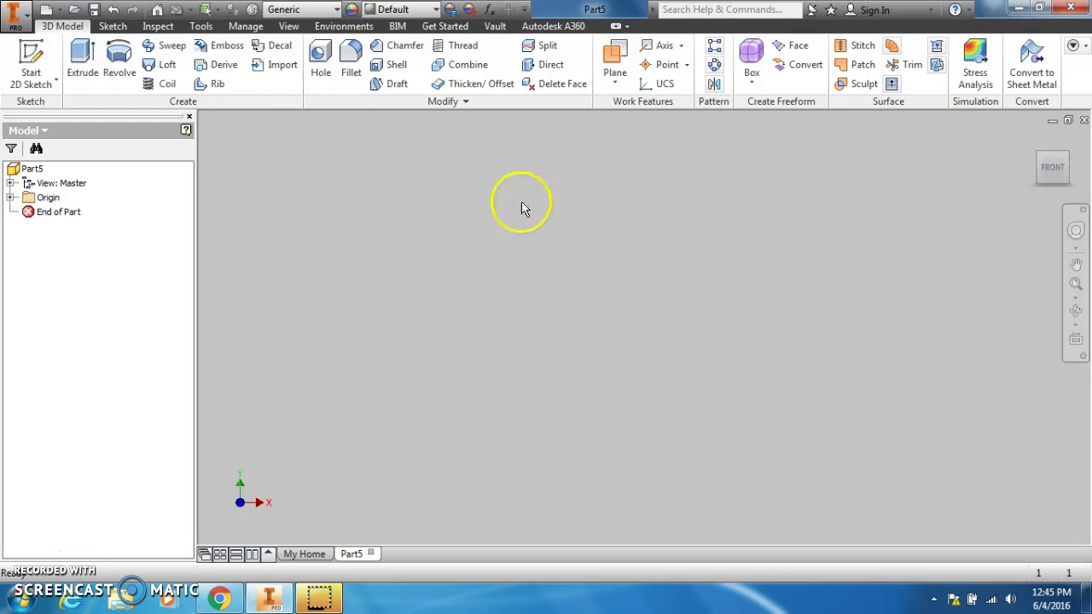
pyautogui.click(31, 64)
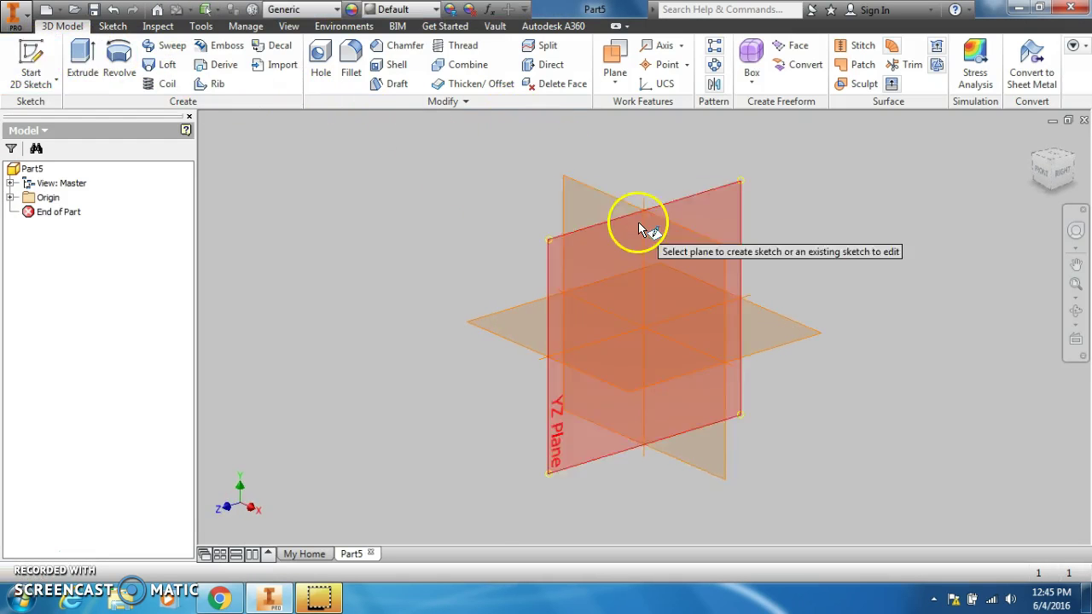
pyautogui.click(593, 195)
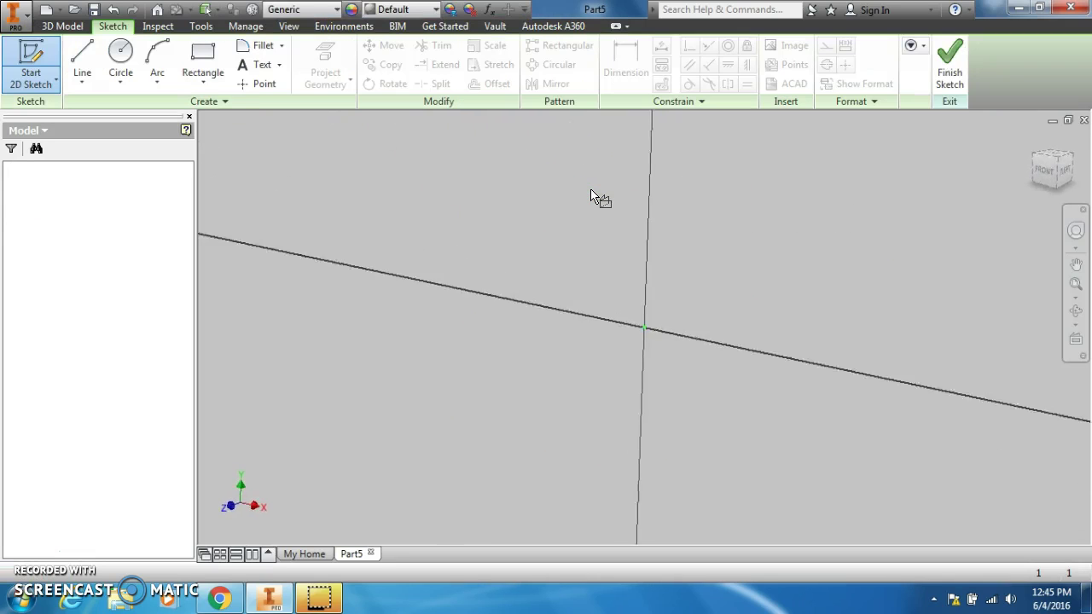
# Step: Draw a circle and dimension its diameter to 2 in
pyautogui.click(129, 59)
pyautogui.click(559, 311)
pyautogui.click(532, 159)
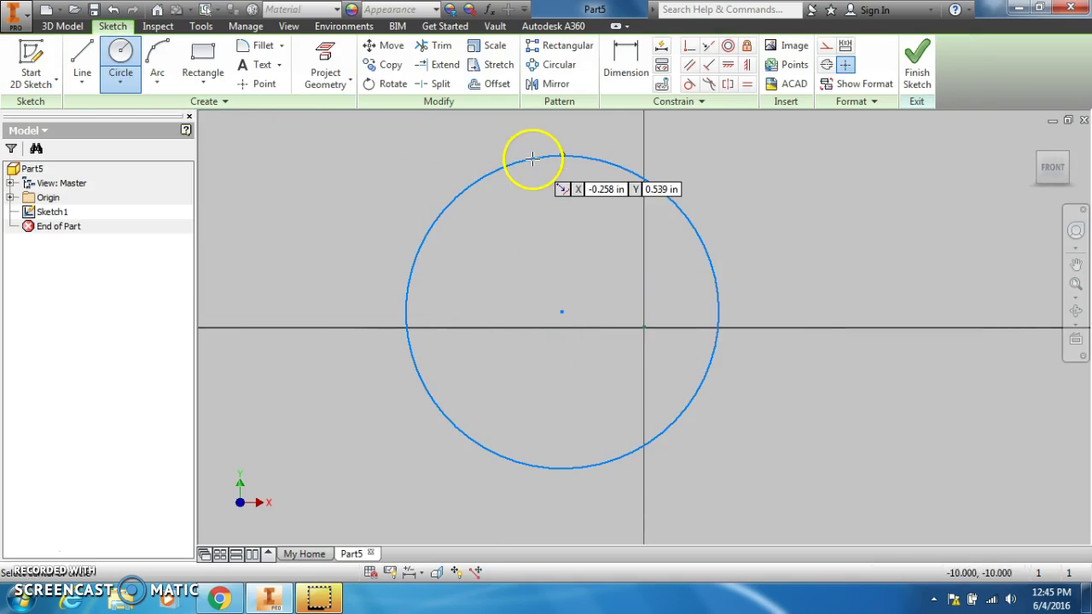
pyautogui.click(627, 66)
pyautogui.click(507, 176)
pyautogui.click(396, 199)
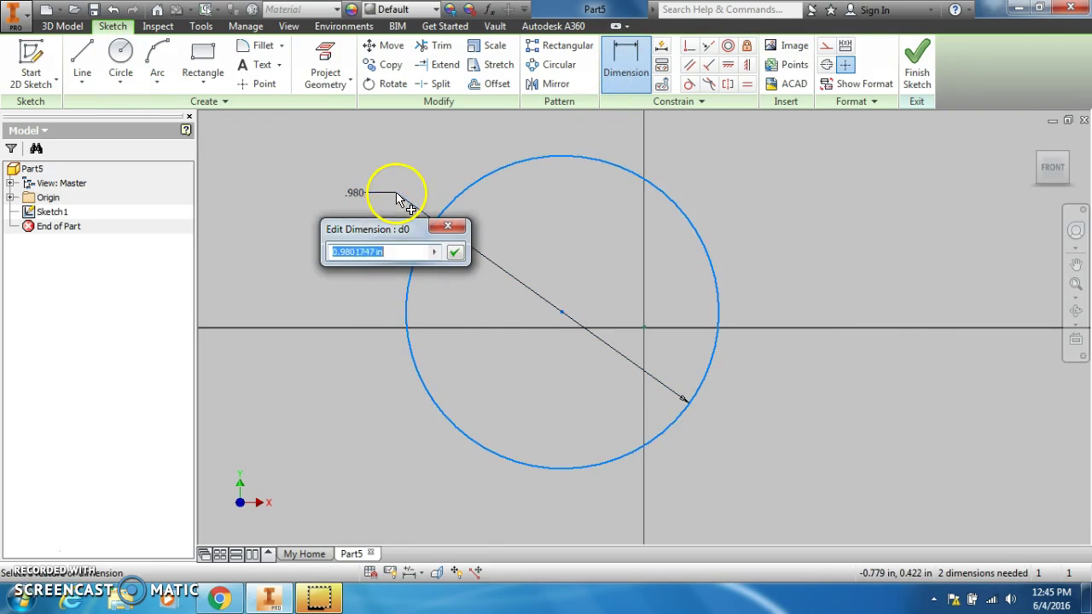
pyautogui.click(270, 599)
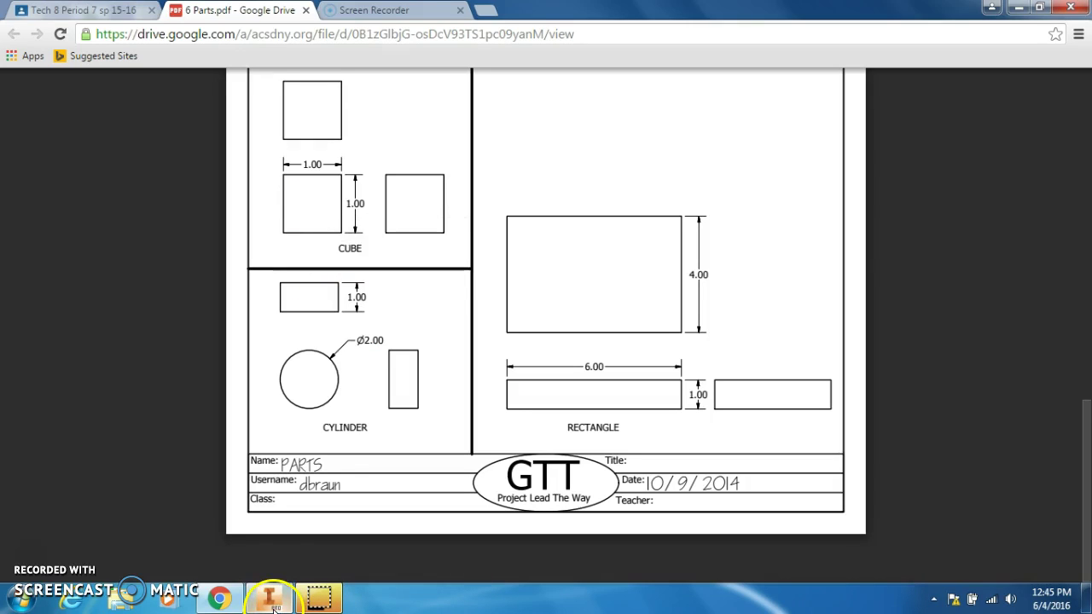
pyautogui.click(272, 599)
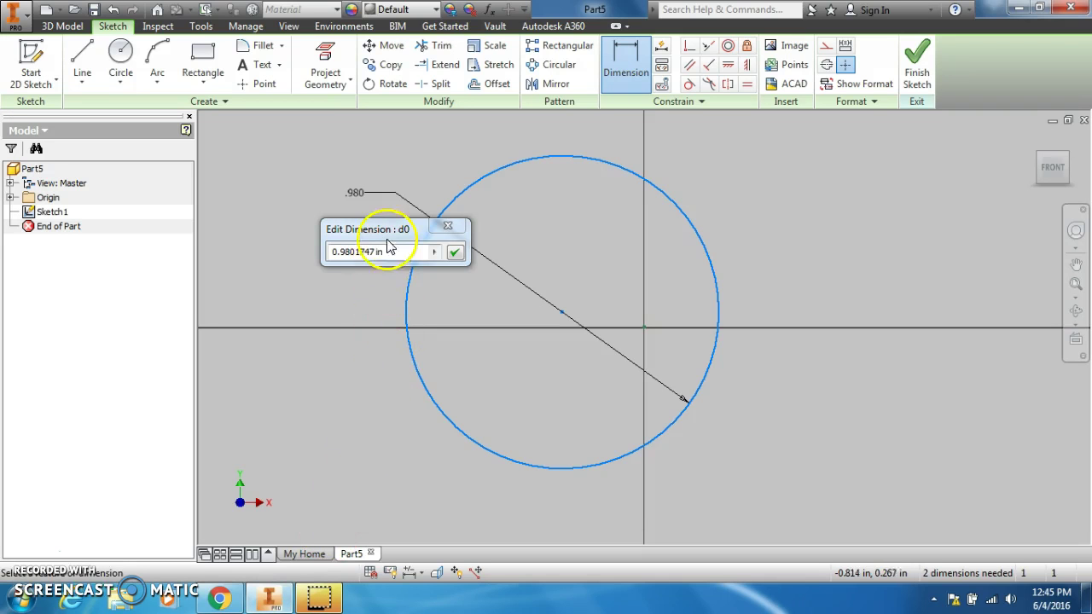
pyautogui.click(393, 252)
pyautogui.press('Return')
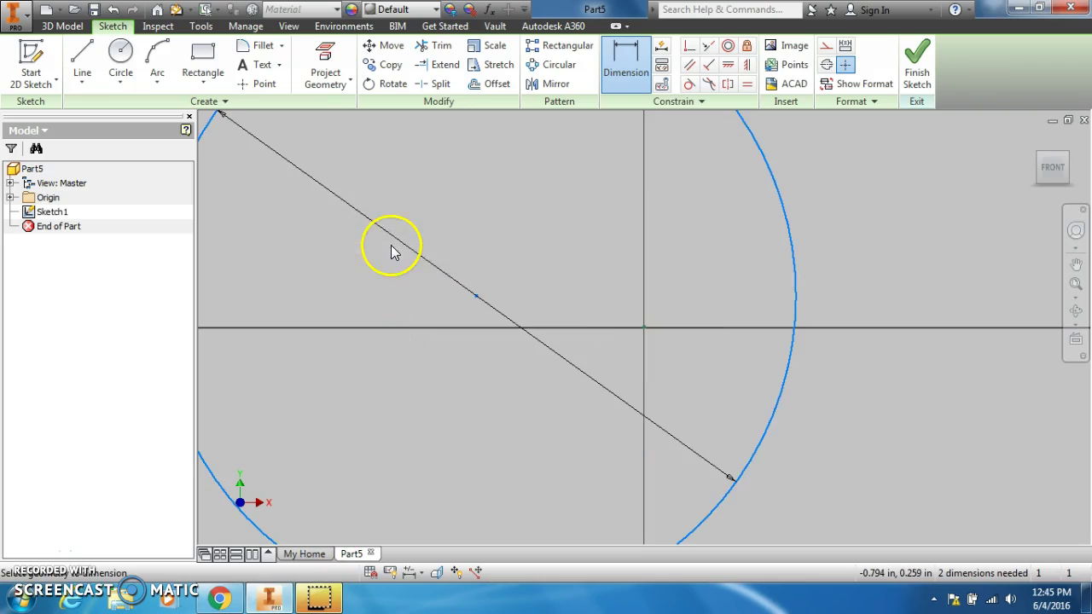
pyautogui.scroll(-6, 486, 267)
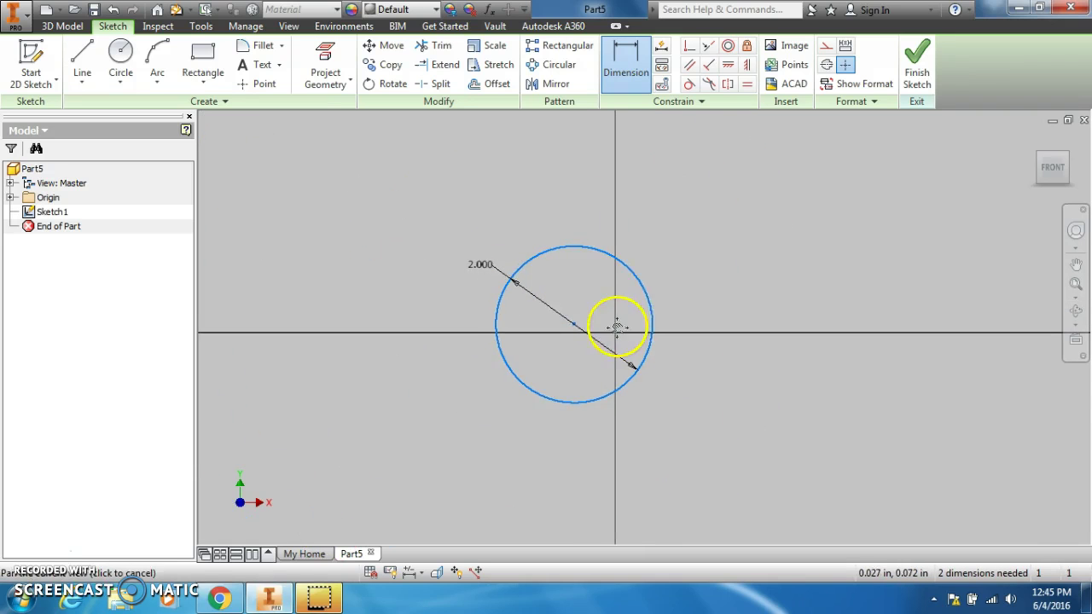
# Step: Finish the sketch and extrude the circle 1 in into a solid cylinder
pyautogui.click(915, 64)
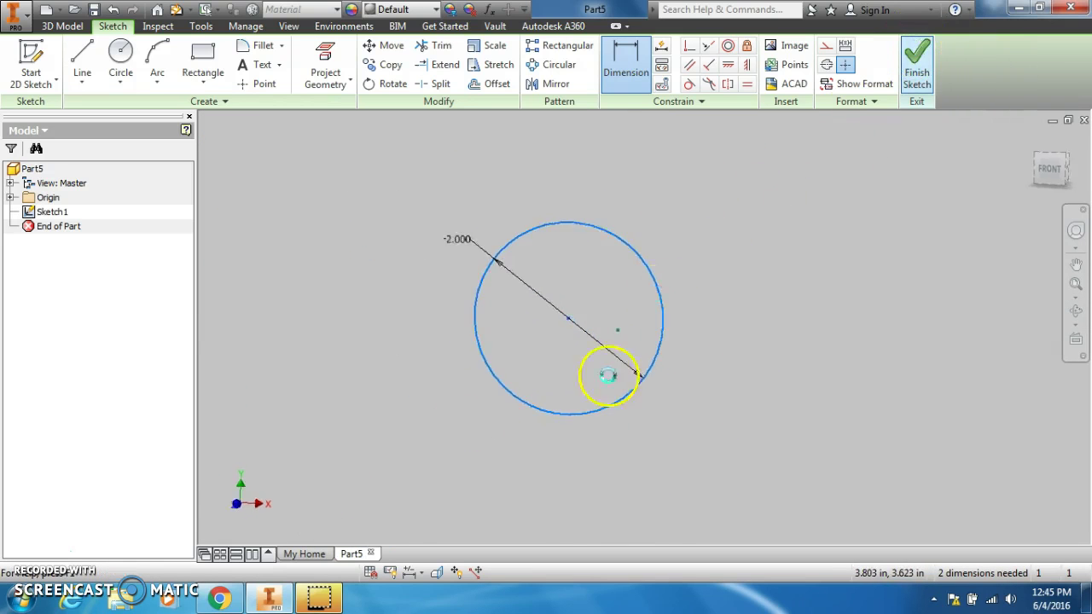
pyautogui.click(240, 608)
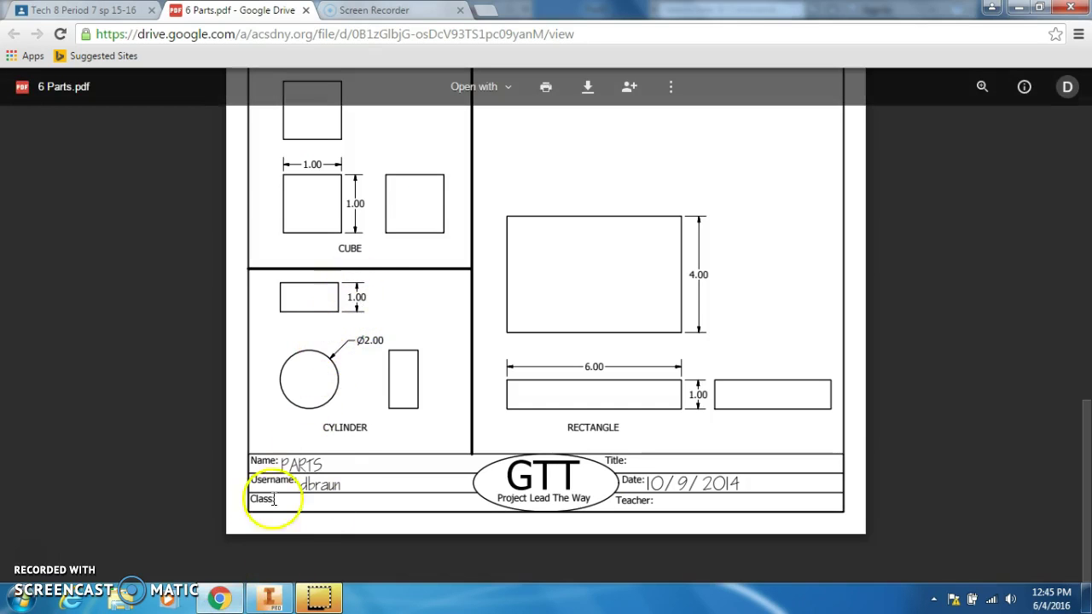
pyautogui.click(267, 599)
pyautogui.click(79, 53)
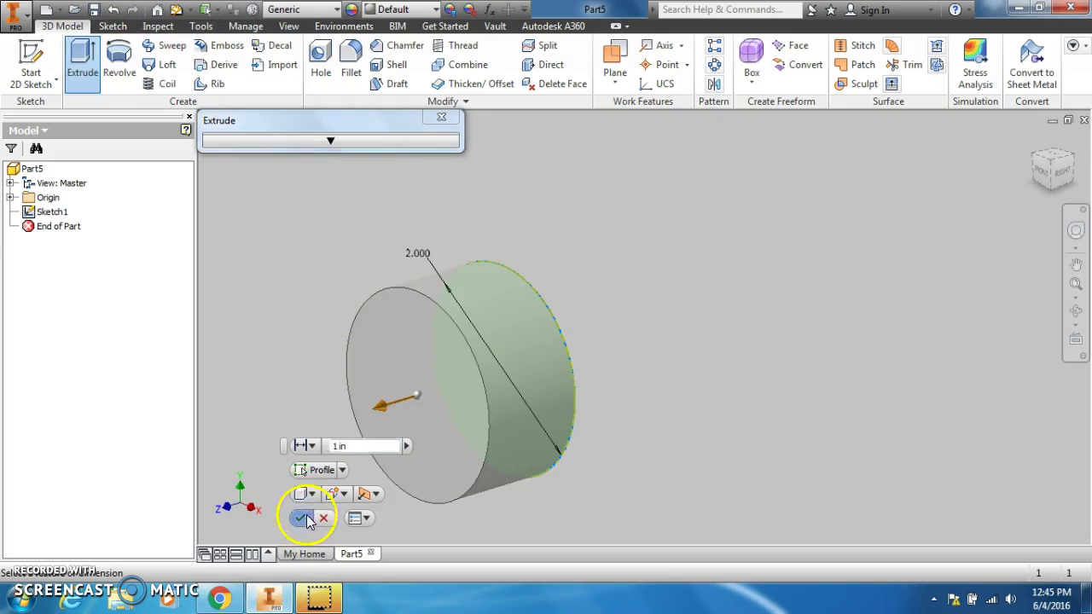
pyautogui.click(301, 517)
pyautogui.click(221, 599)
pyautogui.click(270, 599)
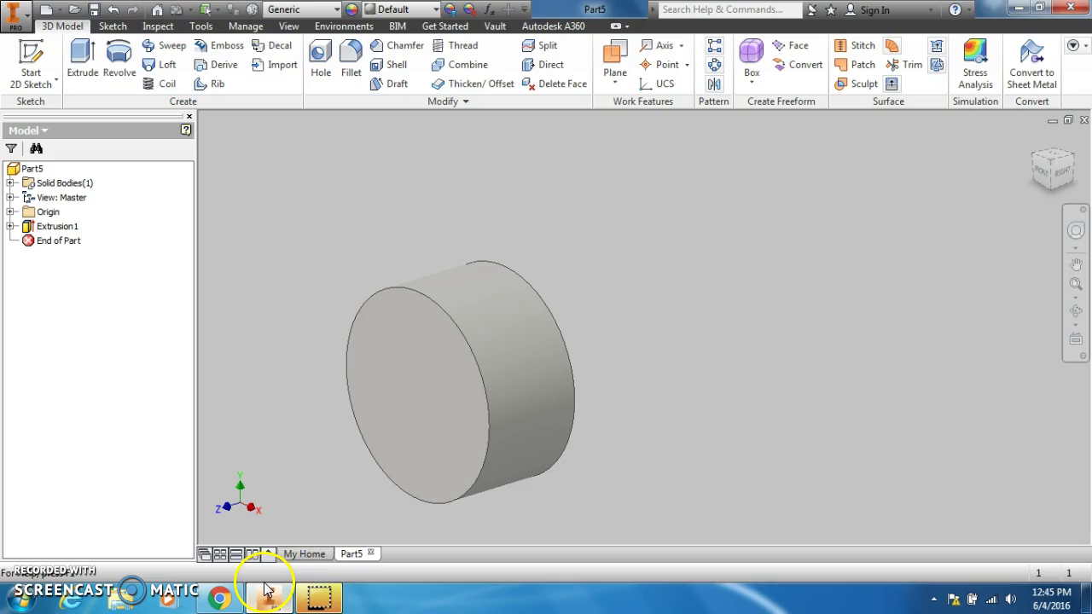
# Step: Start a Save As for the part with My Documents as the location
pyautogui.click(21, 12)
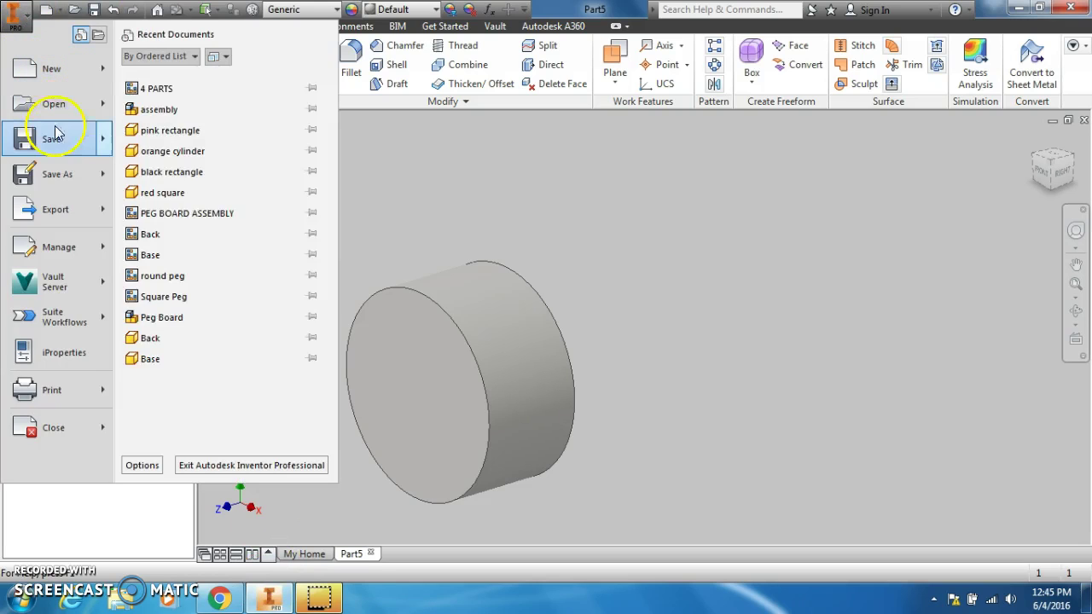
pyautogui.click(54, 142)
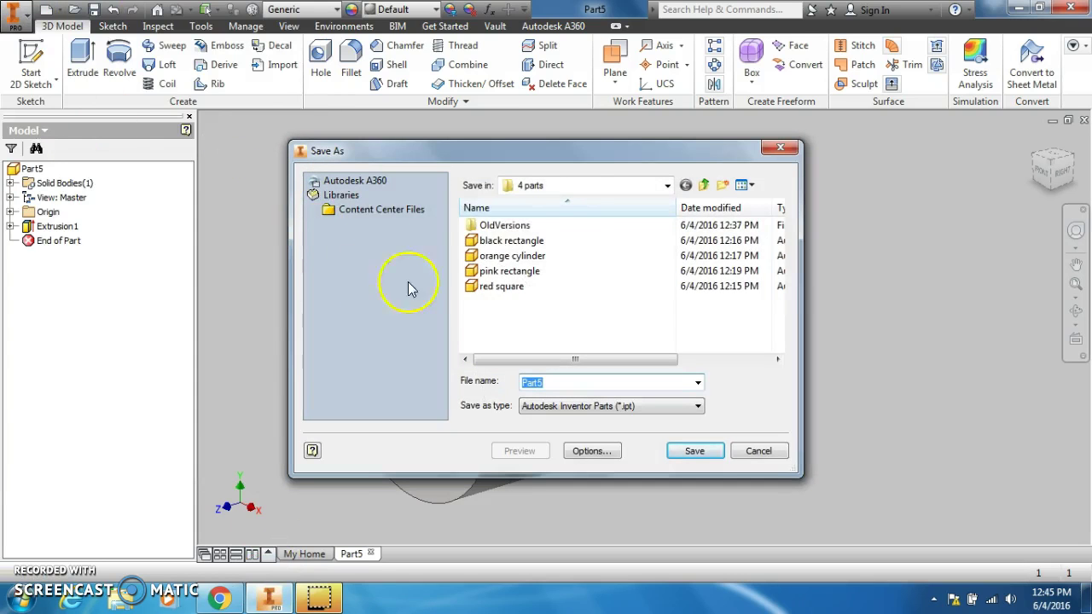
pyautogui.click(662, 186)
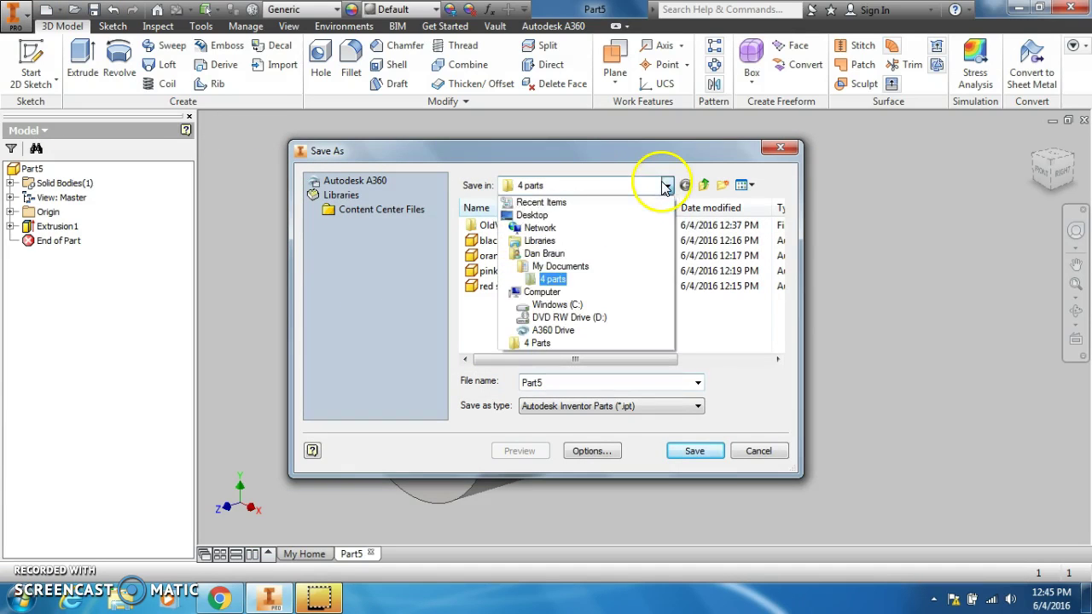
pyautogui.click(605, 264)
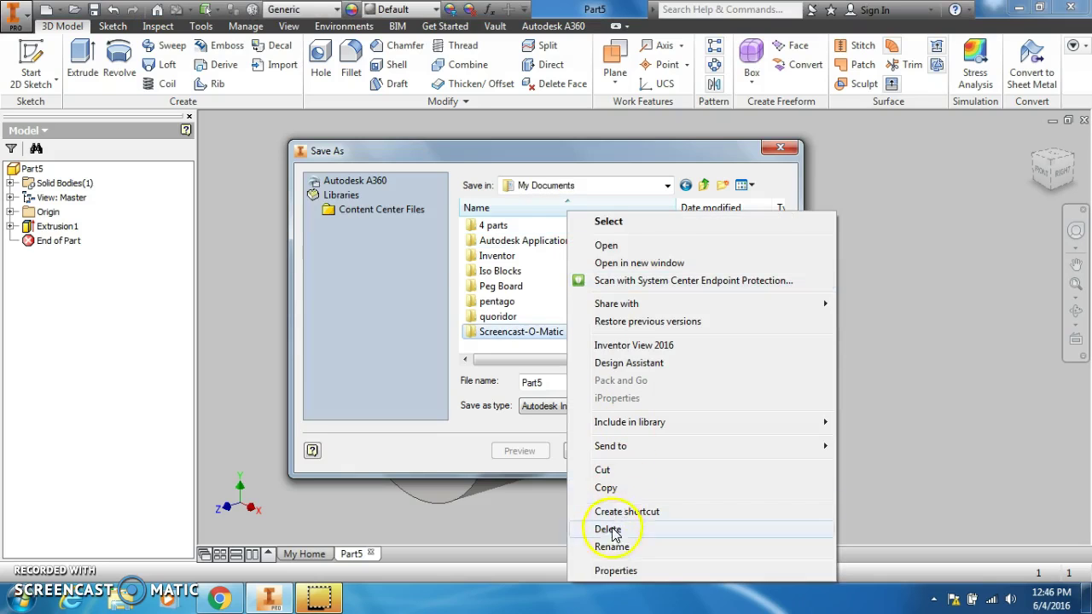
# Step: Create a '6 parts' folder in My Documents and save the part inside it as cylinder
pyautogui.click(500, 350)
pyautogui.rightClick(500, 350)
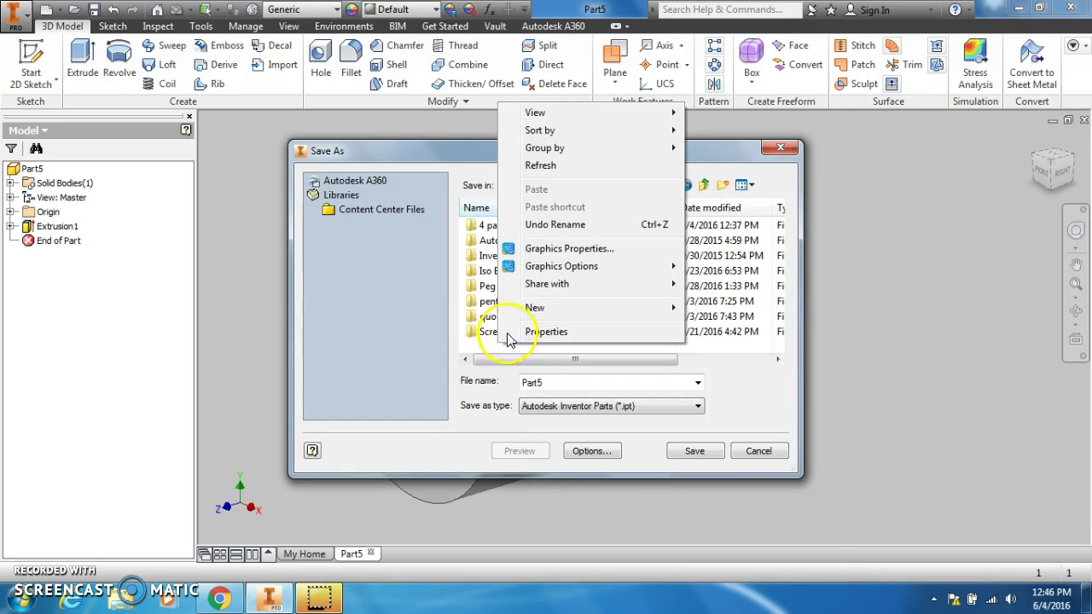
pyautogui.moveTo(507, 310)
pyautogui.click(744, 311)
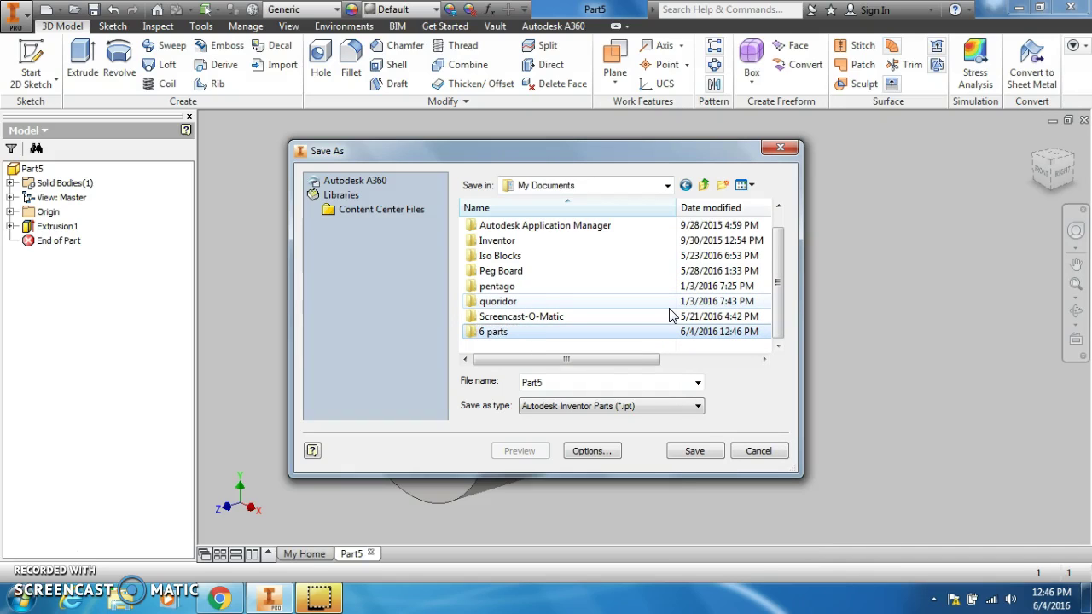
pyautogui.doubleClick(618, 332)
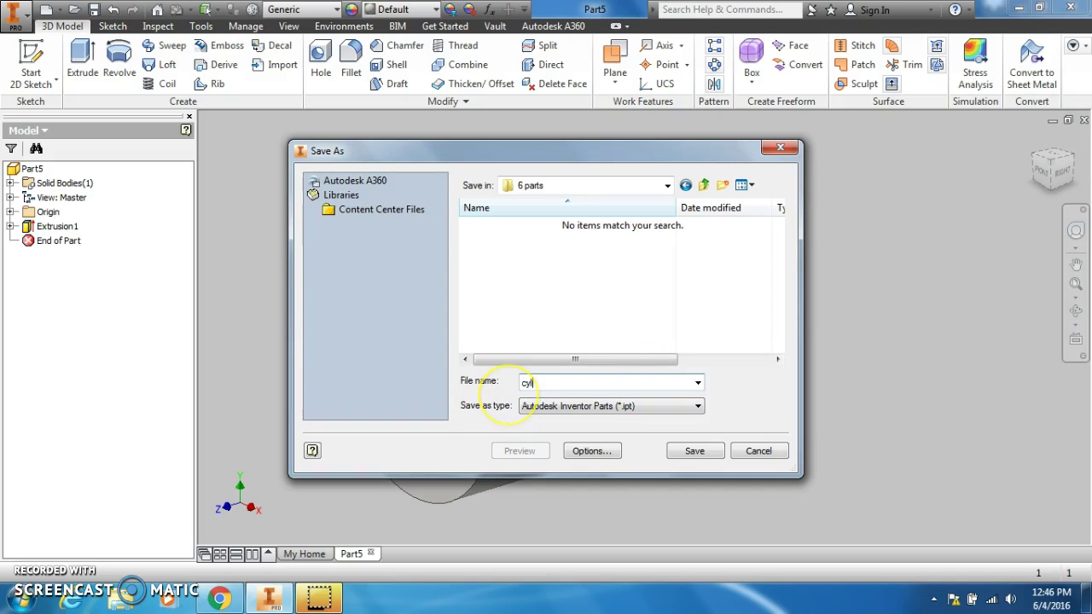
pyautogui.write('er')
pyautogui.press('Return')
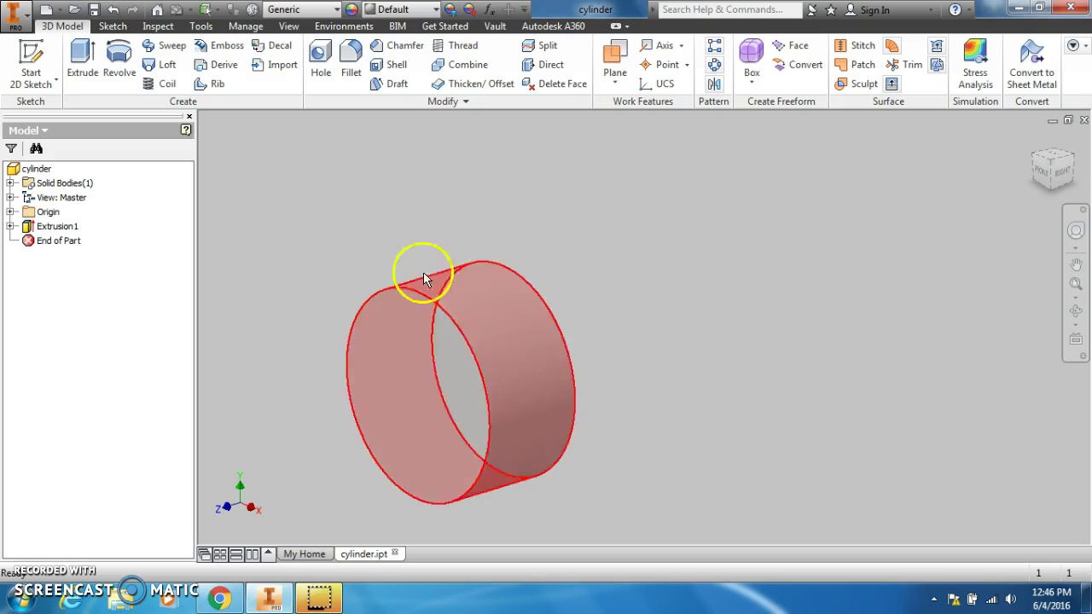
# Step: Create a new Standard.ipt part and draw a two-point rectangle on an XY-plane sketch
pyautogui.click(45, 9)
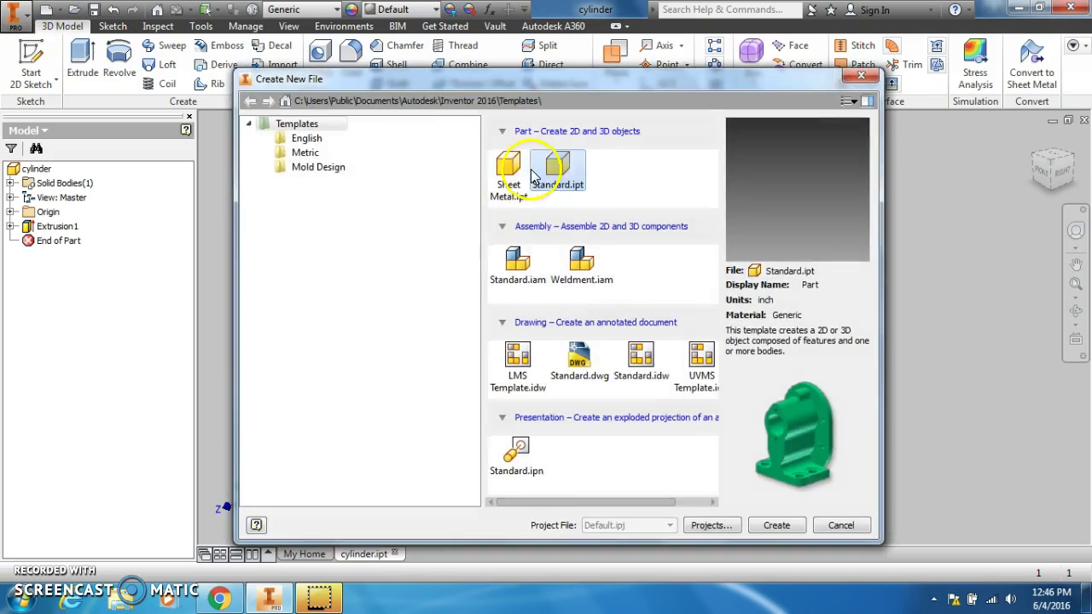
pyautogui.doubleClick(556, 169)
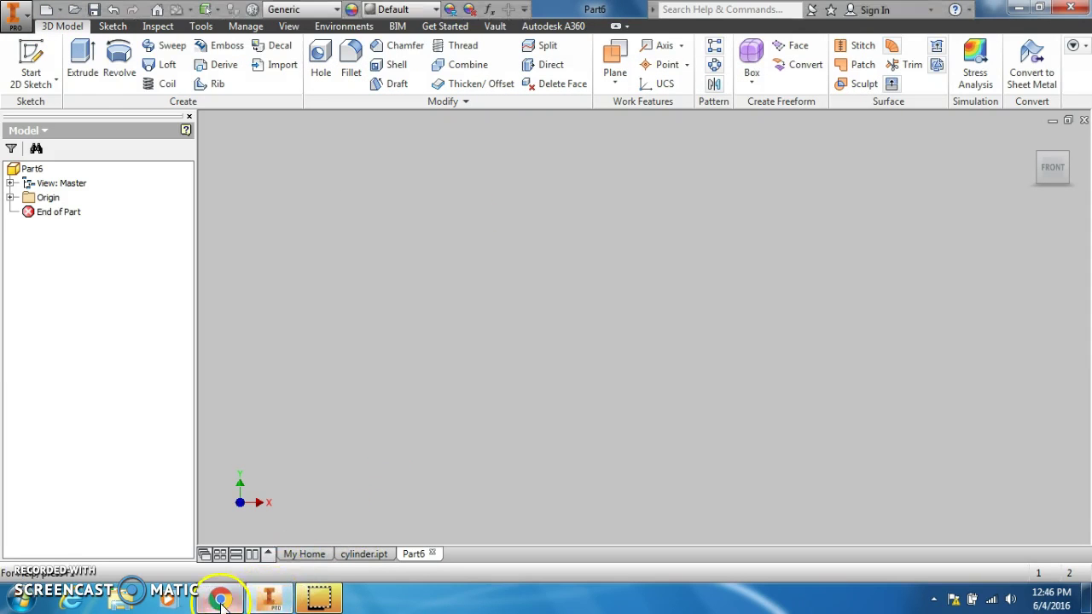
pyautogui.click(220, 599)
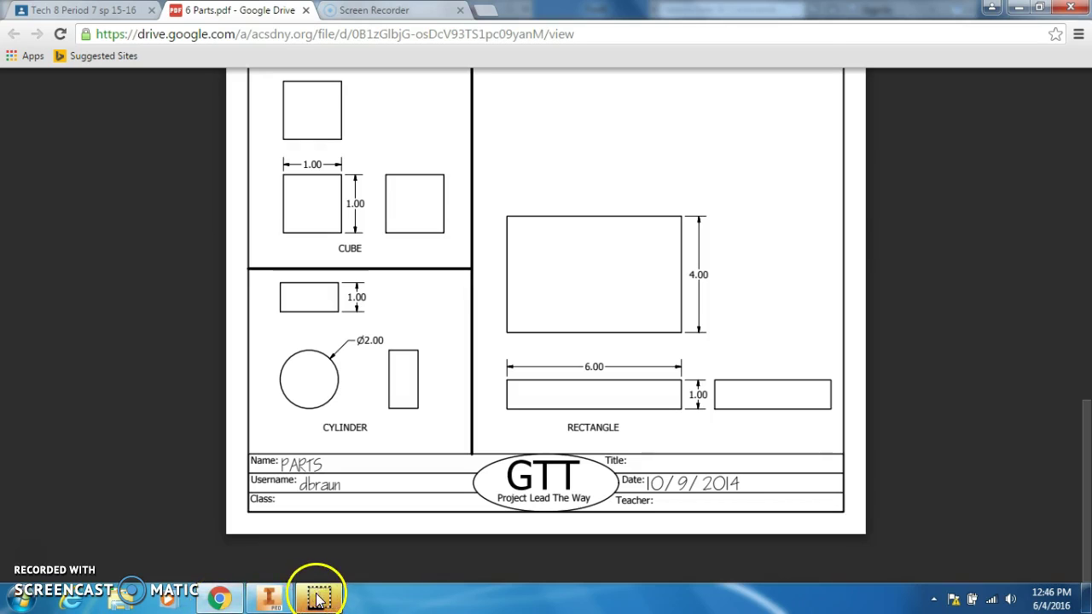
pyautogui.click(286, 602)
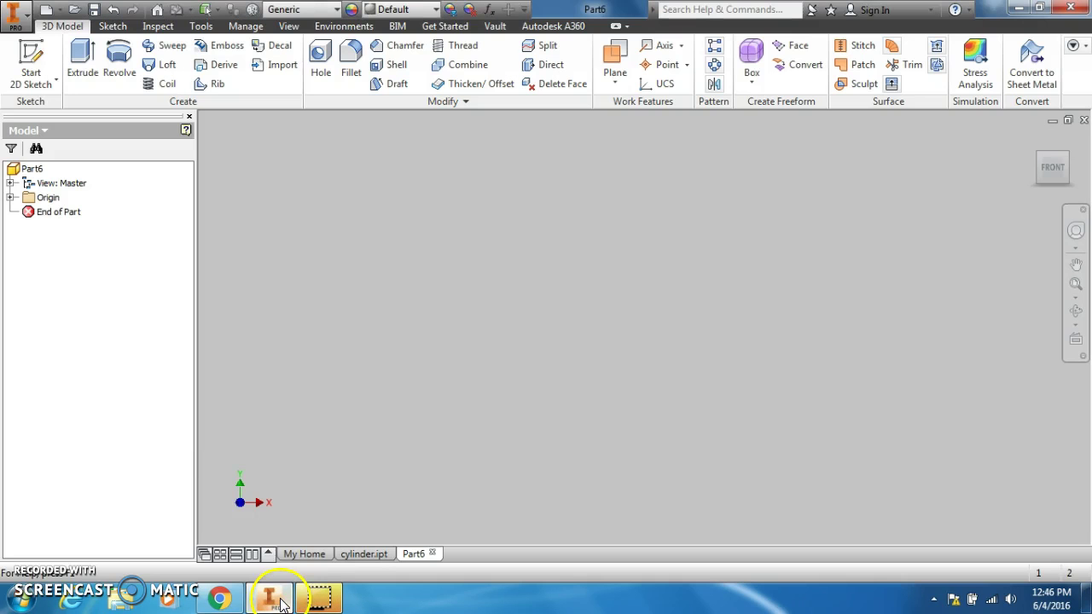
pyautogui.click(30, 66)
pyautogui.click(580, 197)
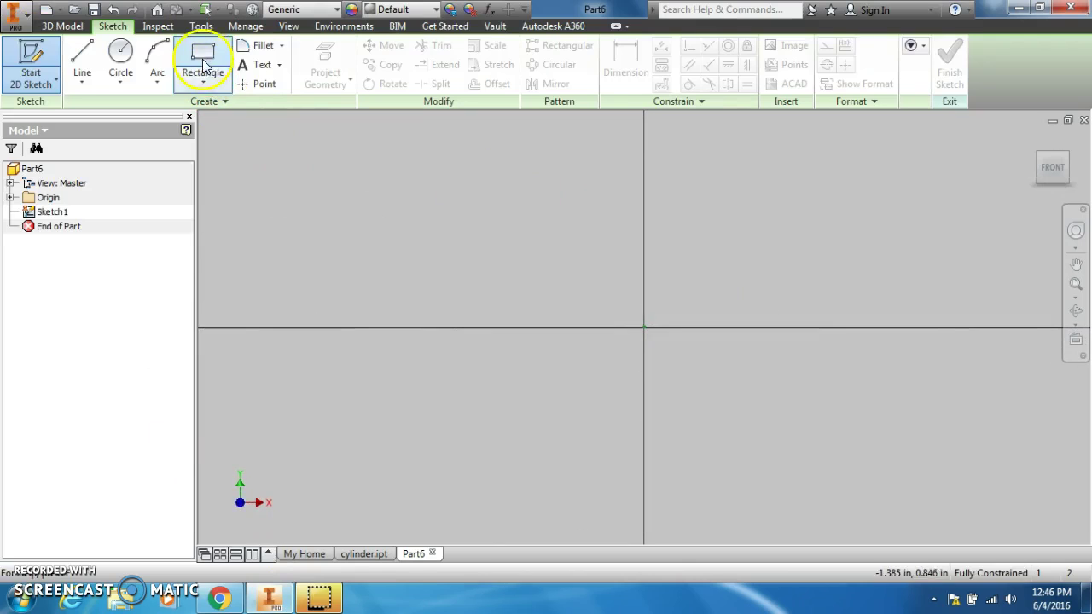
pyautogui.click(203, 64)
pyautogui.click(275, 156)
pyautogui.click(661, 439)
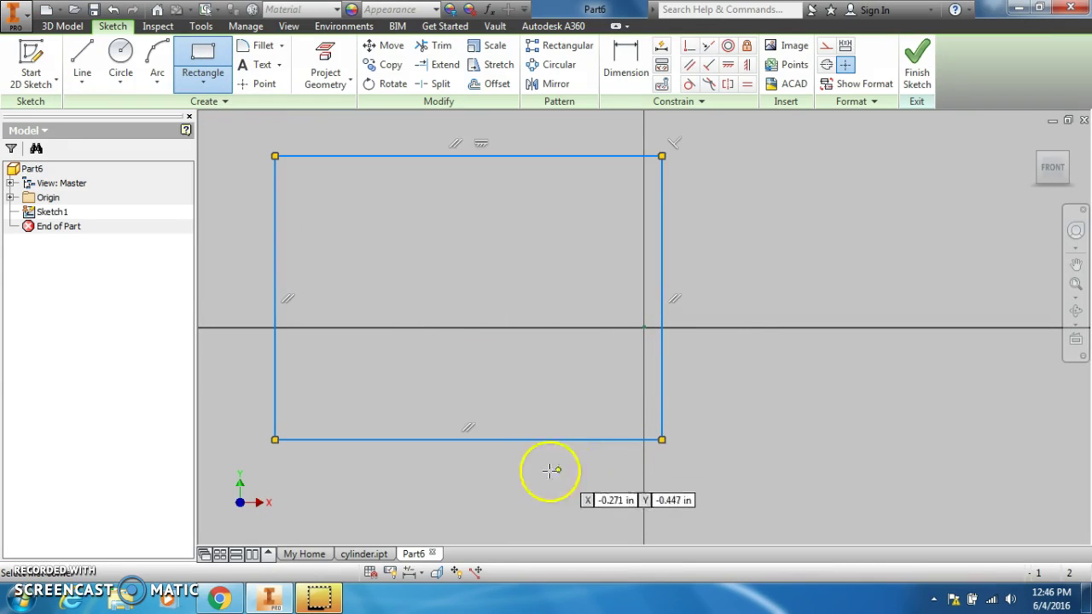
# Step: Dimension the rectangle's width and height to 1.000 each
pyautogui.press('d')
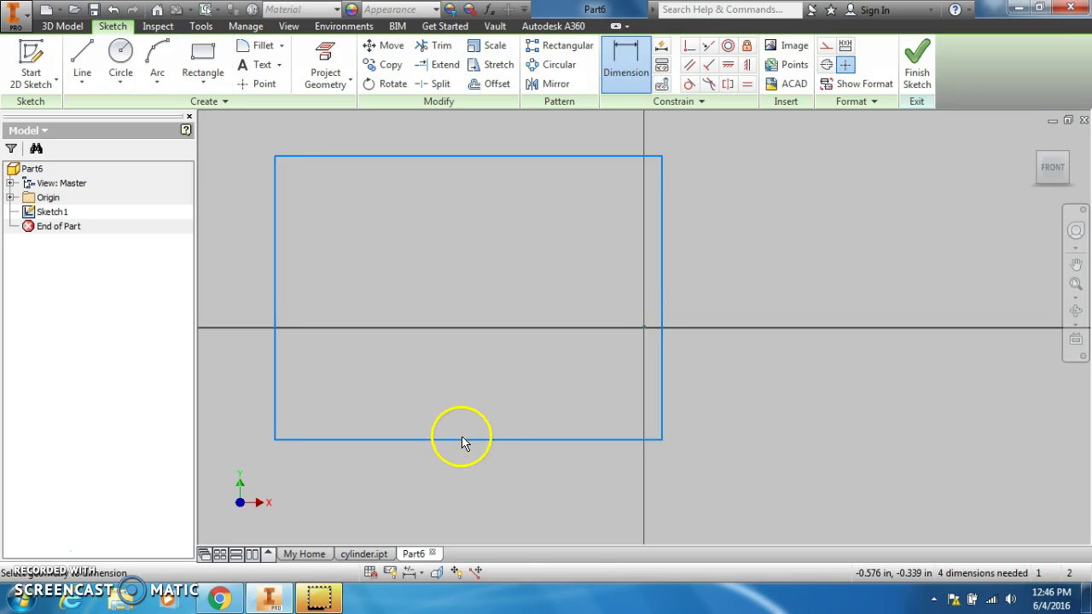
pyautogui.click(464, 440)
pyautogui.click(470, 469)
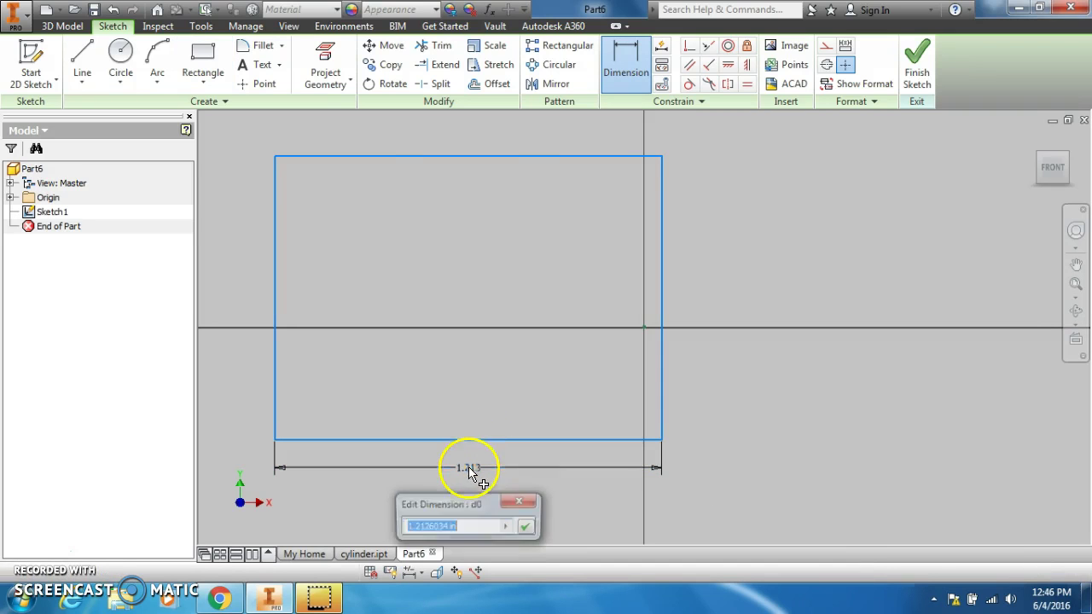
pyautogui.click(253, 607)
pyautogui.click(253, 606)
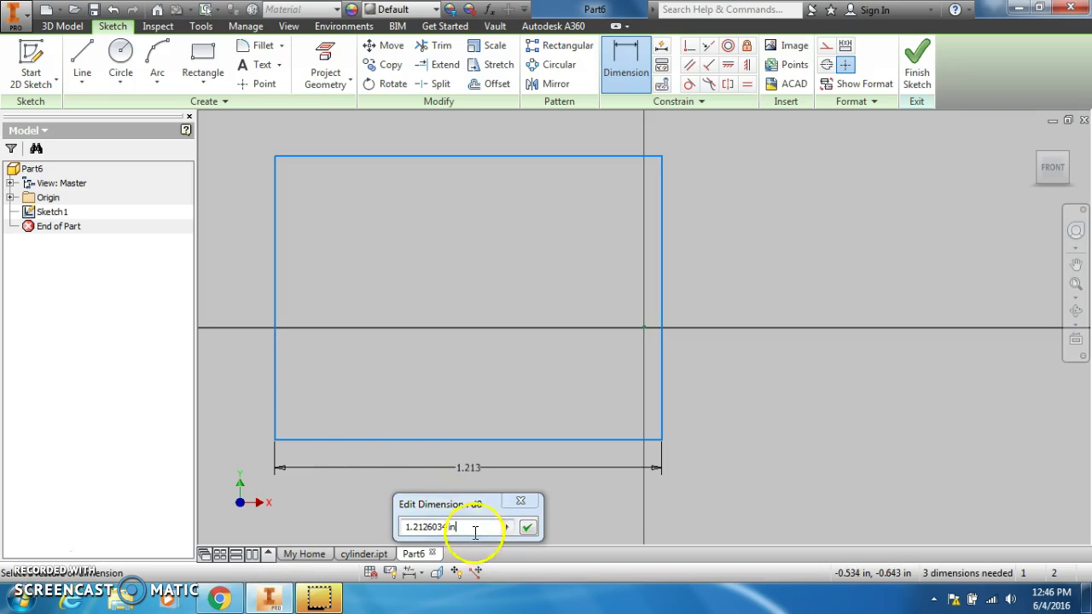
pyautogui.write('1')
pyautogui.press('Return')
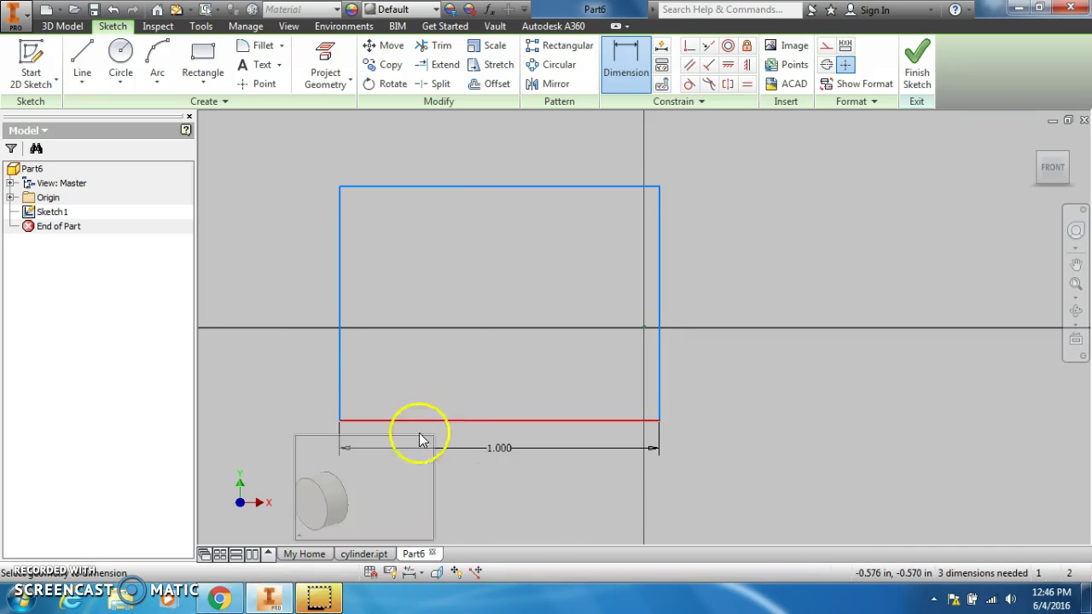
pyautogui.click(341, 367)
pyautogui.click(319, 364)
pyautogui.write('1')
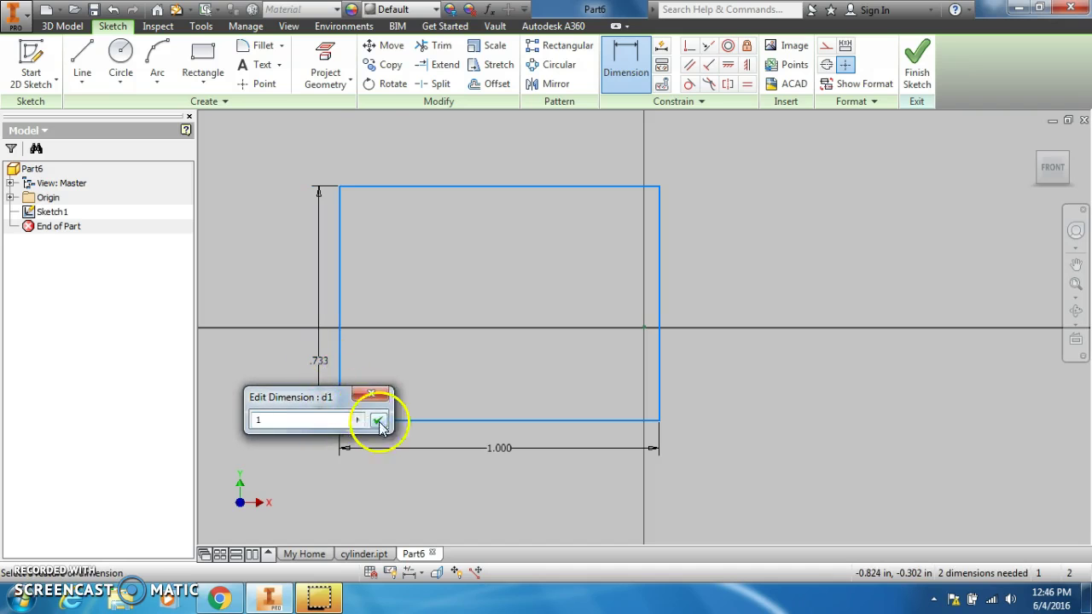
pyautogui.click(378, 419)
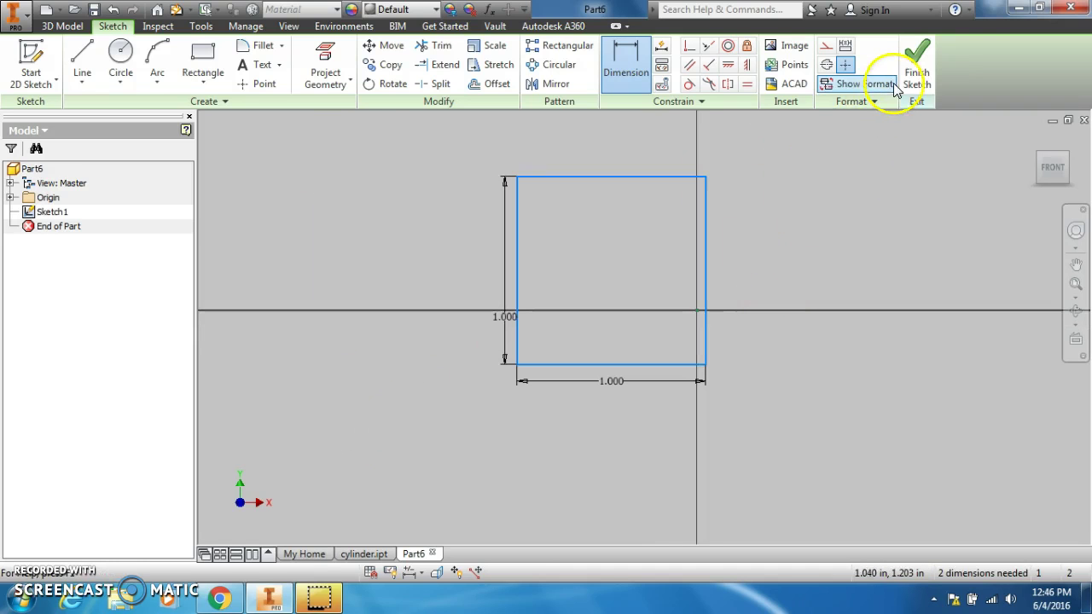
# Step: Finish the sketch and extrude the square 1 in into a solid cube
pyautogui.click(917, 66)
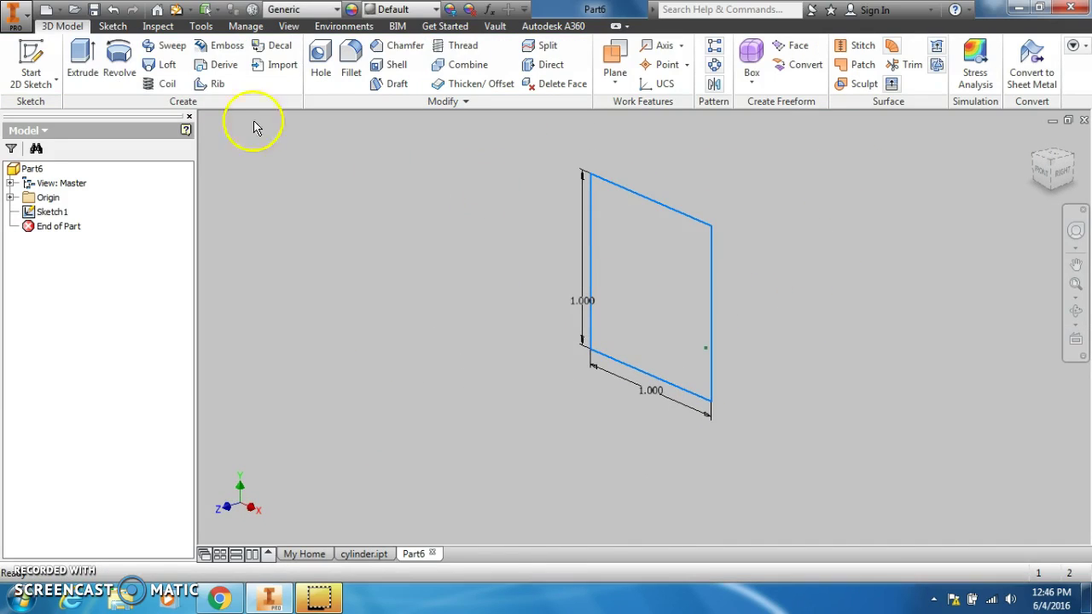
pyautogui.click(83, 69)
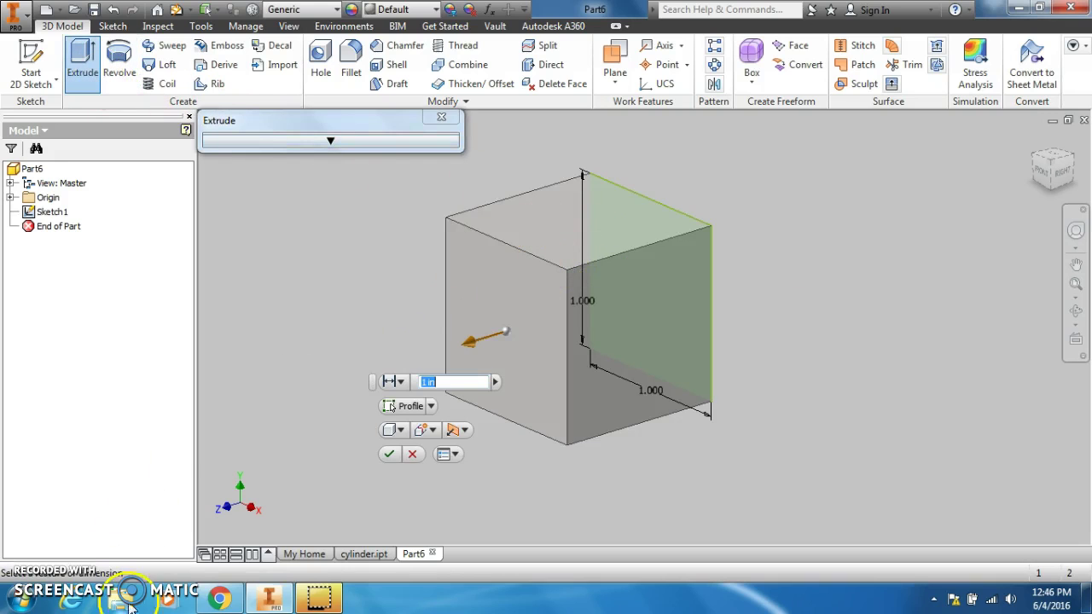
pyautogui.click(219, 597)
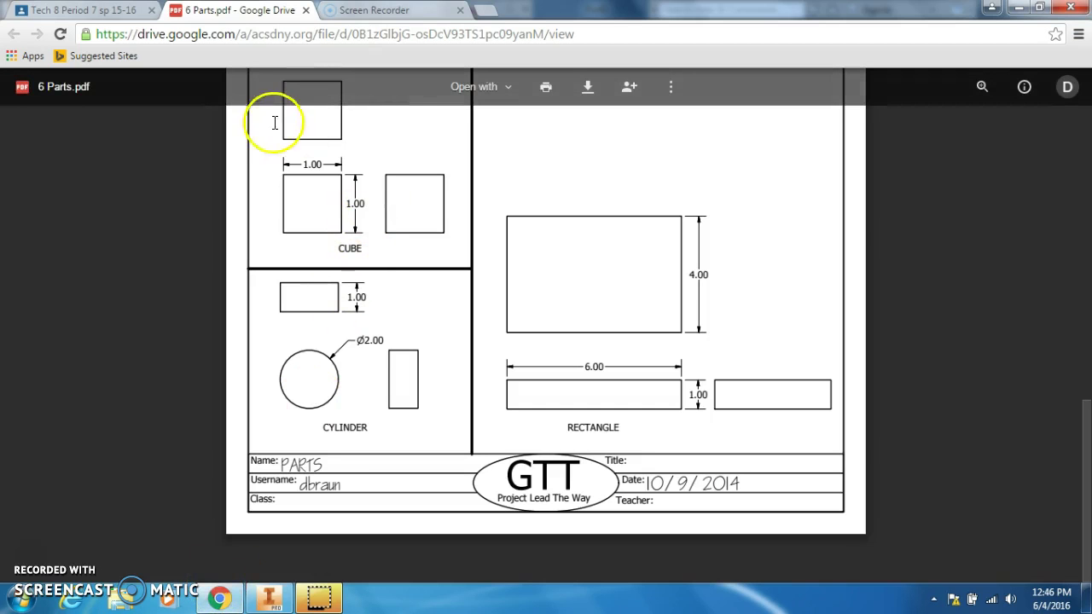
pyautogui.click(271, 598)
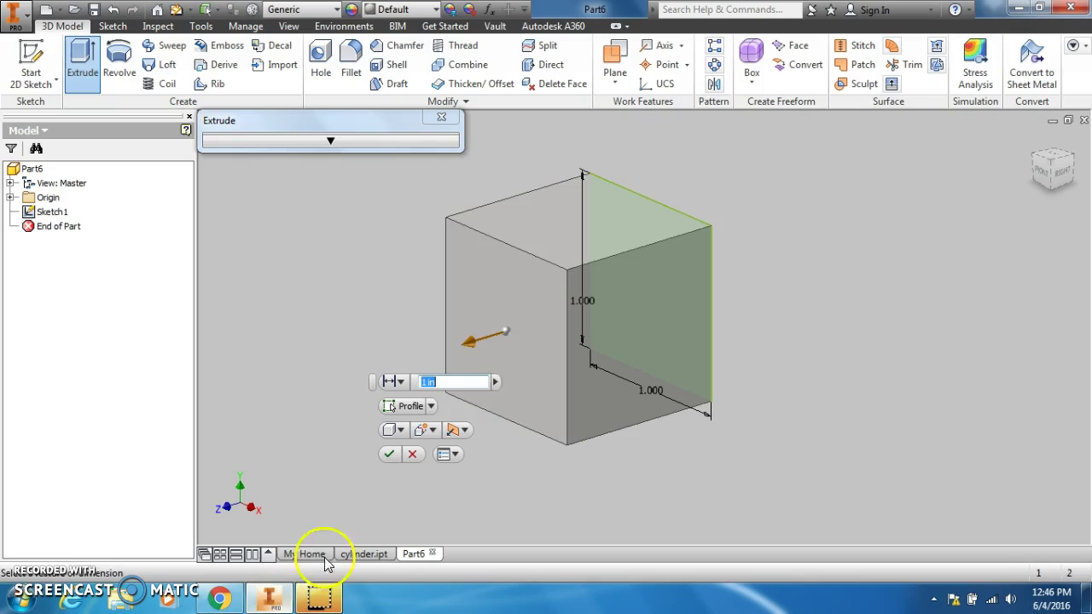
pyautogui.click(388, 455)
# Step: Save the part as cube and bring up the 6 Parts reference PDF
pyautogui.click(21, 15)
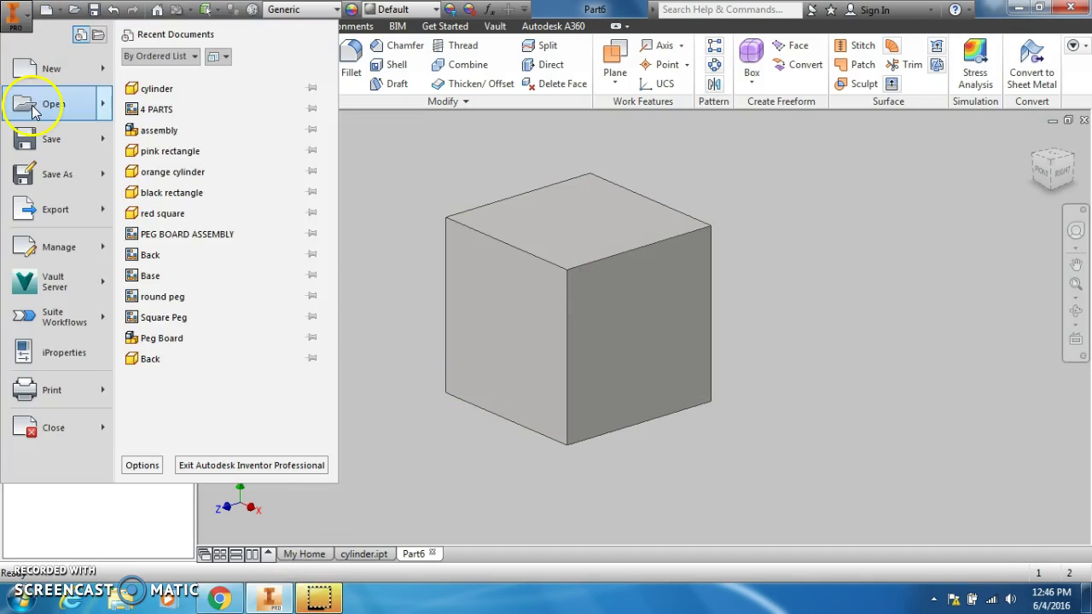
pyautogui.click(59, 137)
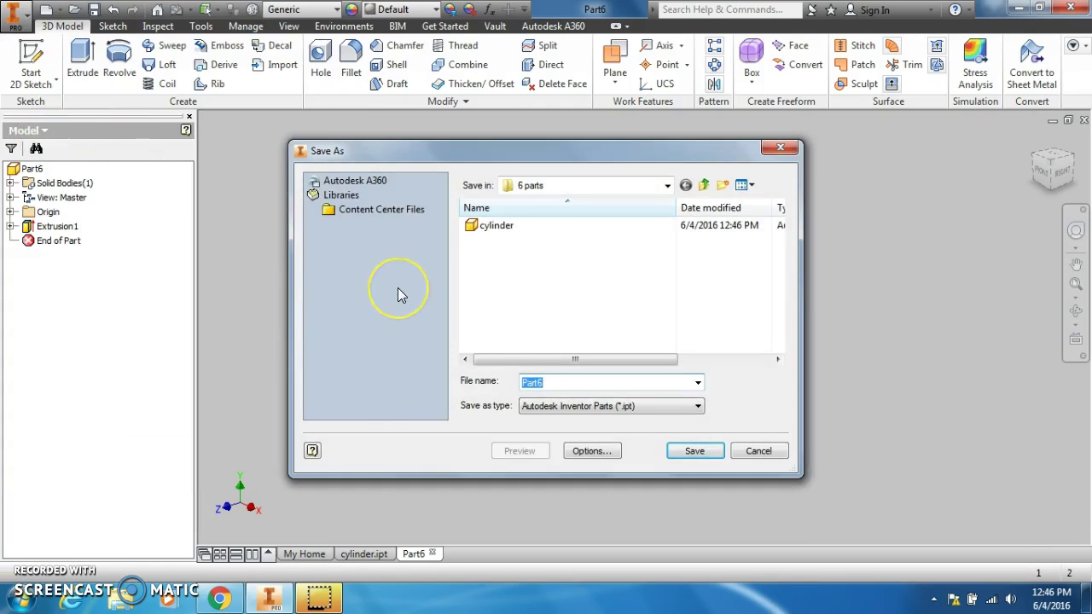
pyautogui.write('cube')
pyautogui.press('Return')
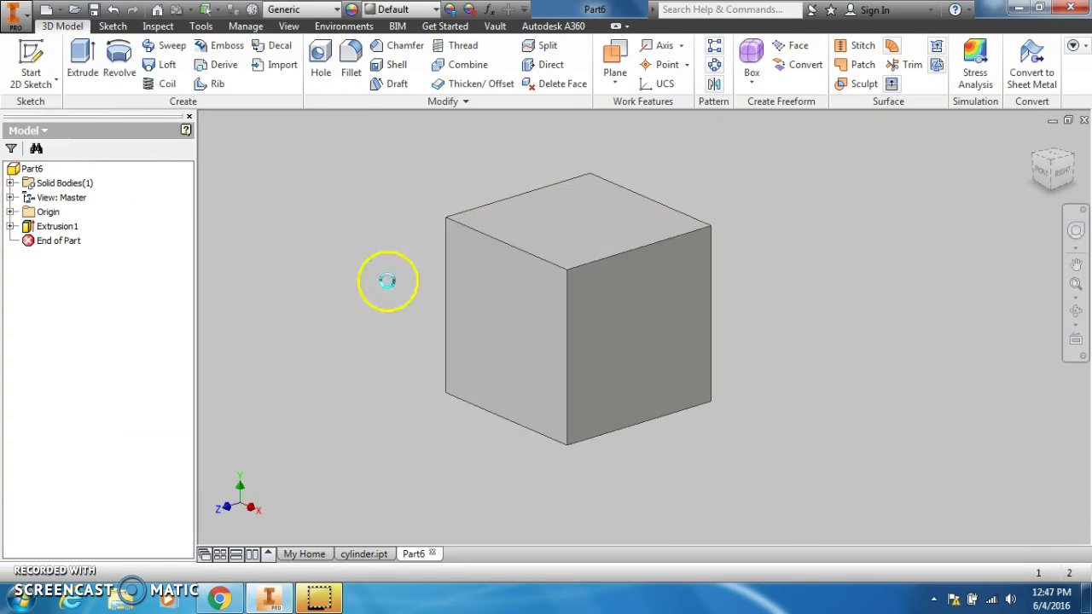
pyautogui.click(258, 601)
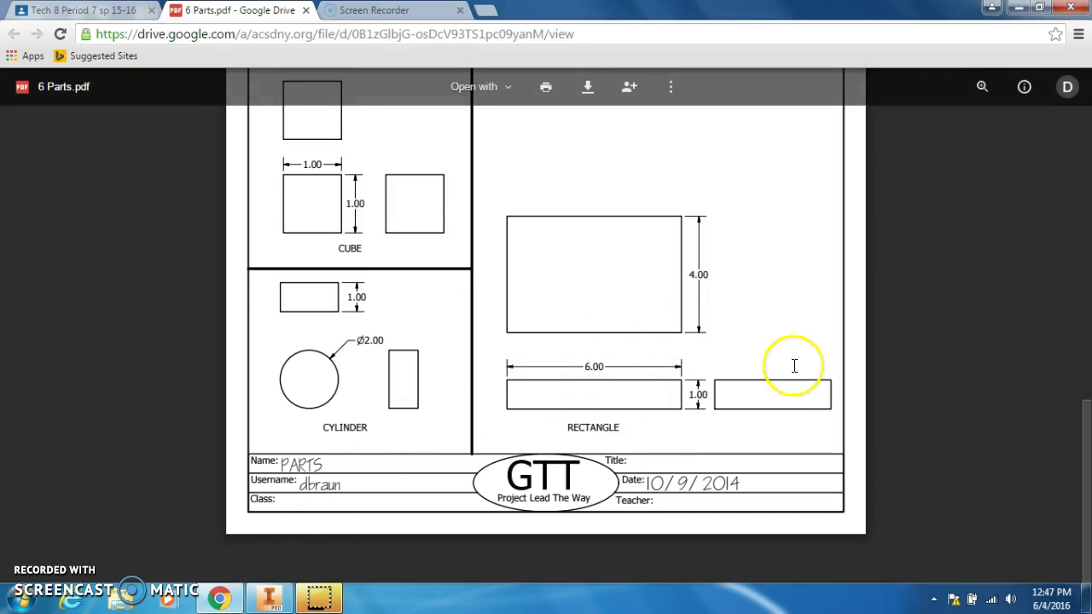
# Step: Create another Standard.ipt part and draw a two-point rectangle on an XY-plane sketch
pyautogui.click(249, 601)
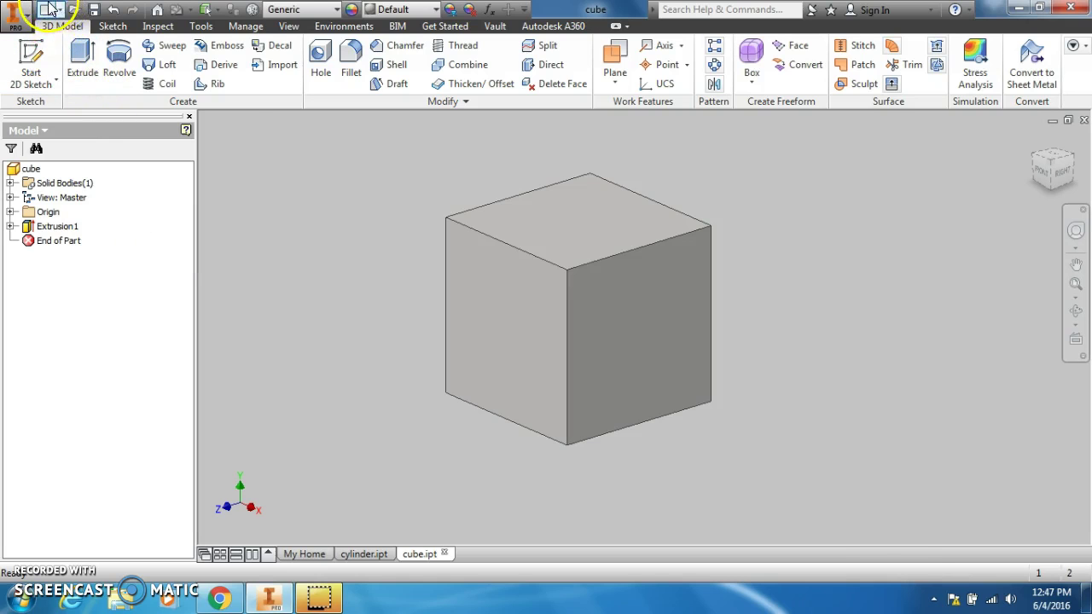
pyautogui.click(48, 10)
pyautogui.click(558, 163)
pyautogui.doubleClick(558, 163)
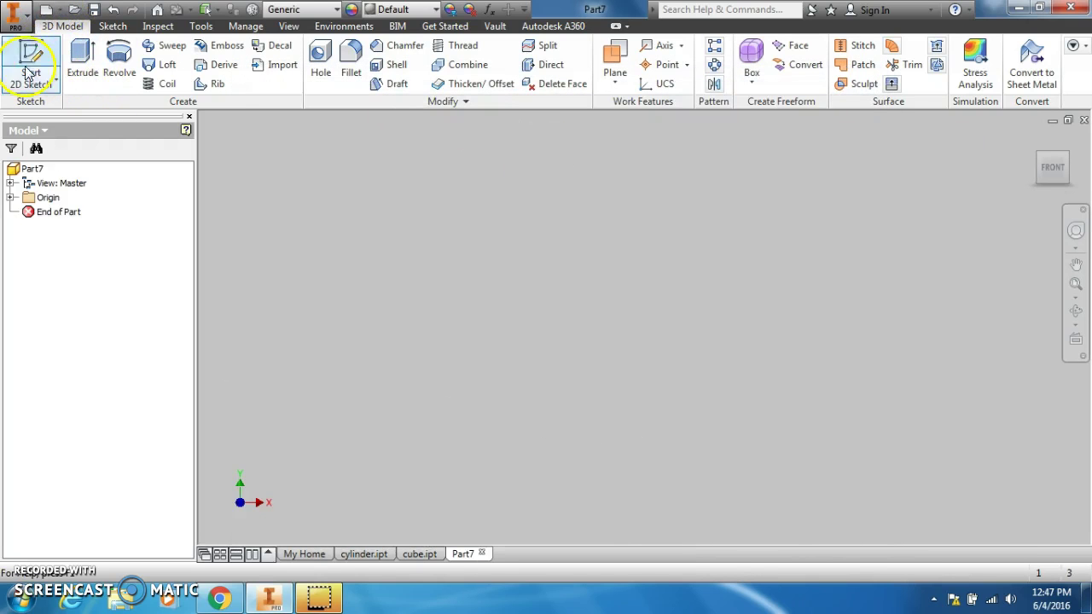
pyautogui.click(24, 55)
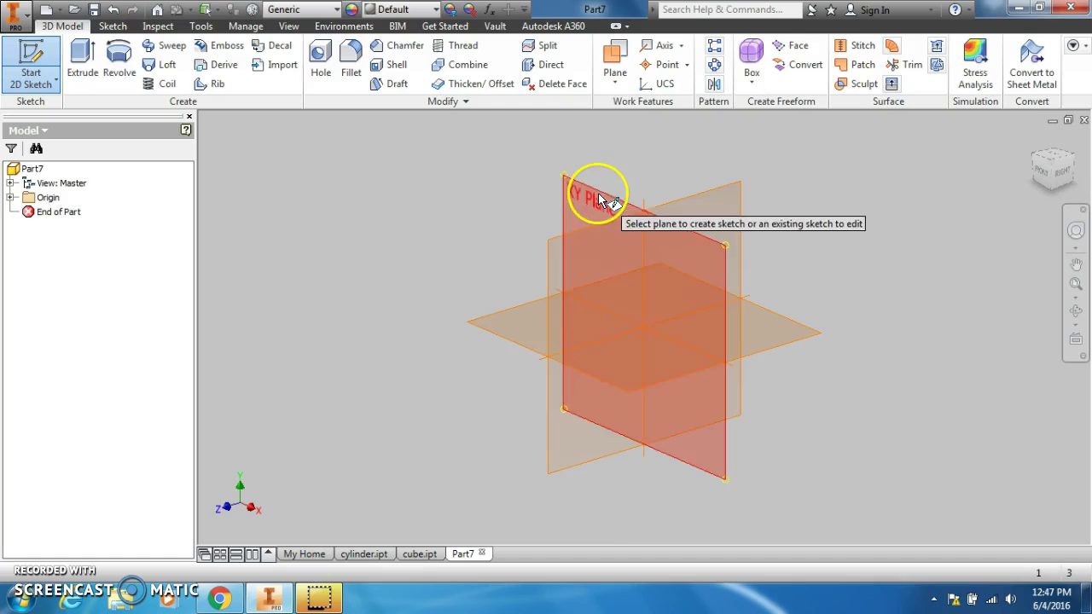
pyautogui.click(597, 191)
pyautogui.click(202, 58)
pyautogui.click(285, 188)
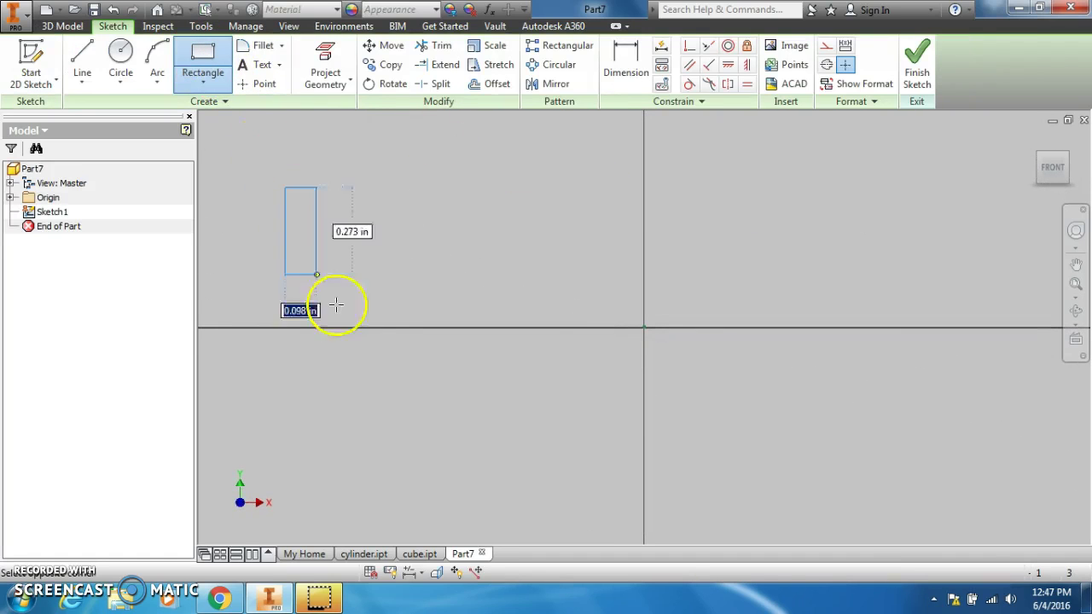
pyautogui.click(822, 386)
# Step: Dimension the rectangle 6.000 wide by 1.000 high and finish the sketch
pyautogui.press('d')
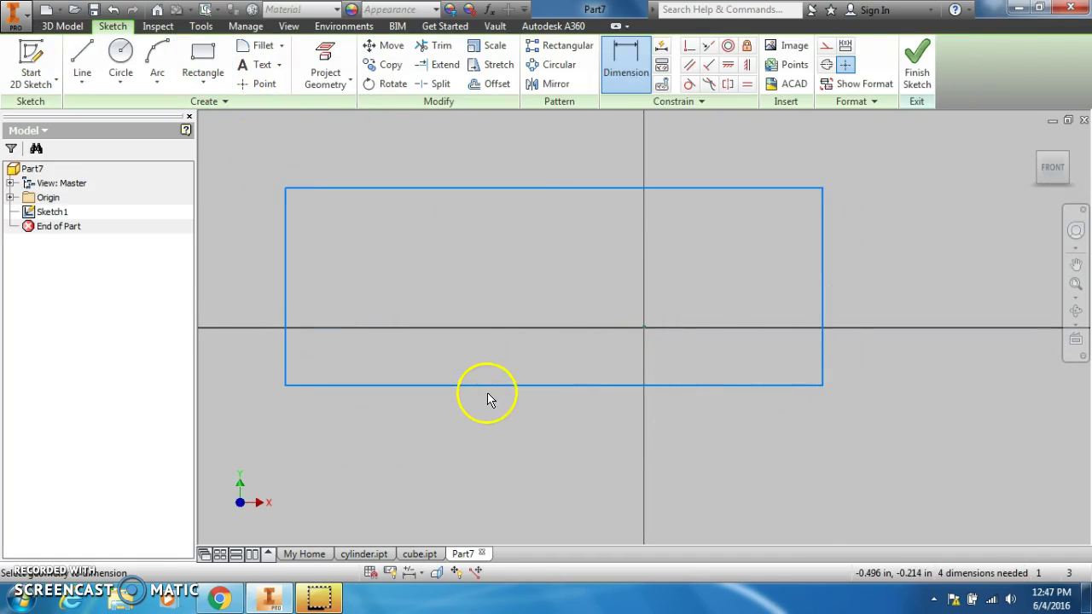
pyautogui.click(488, 385)
pyautogui.click(490, 413)
pyautogui.write('4')
pyautogui.press('Return')
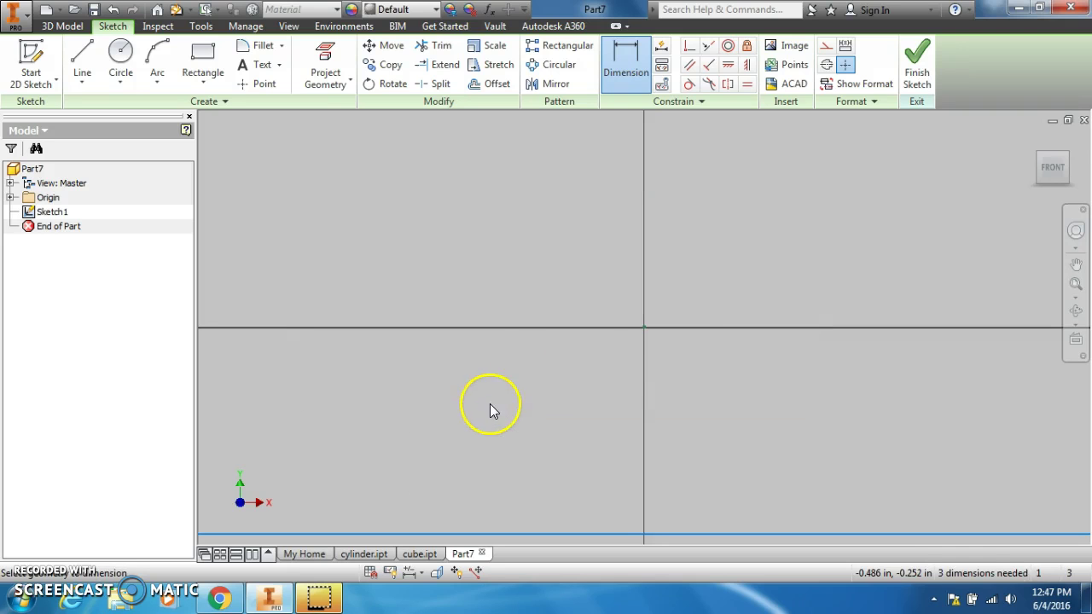
pyautogui.click(1053, 167)
pyautogui.click(447, 320)
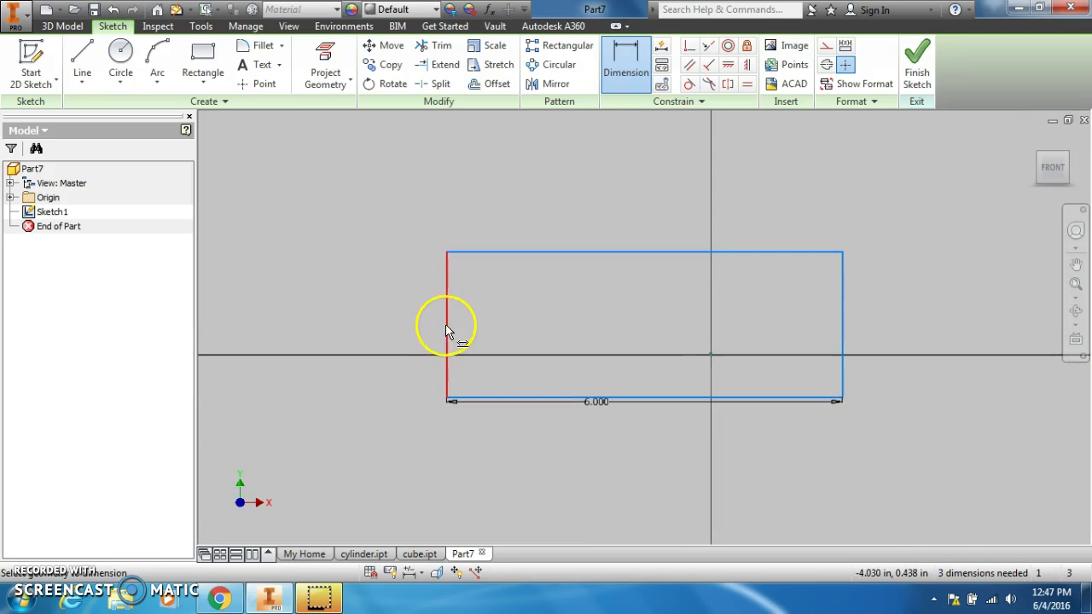
pyautogui.click(427, 332)
pyautogui.write('1')
pyautogui.press('Return')
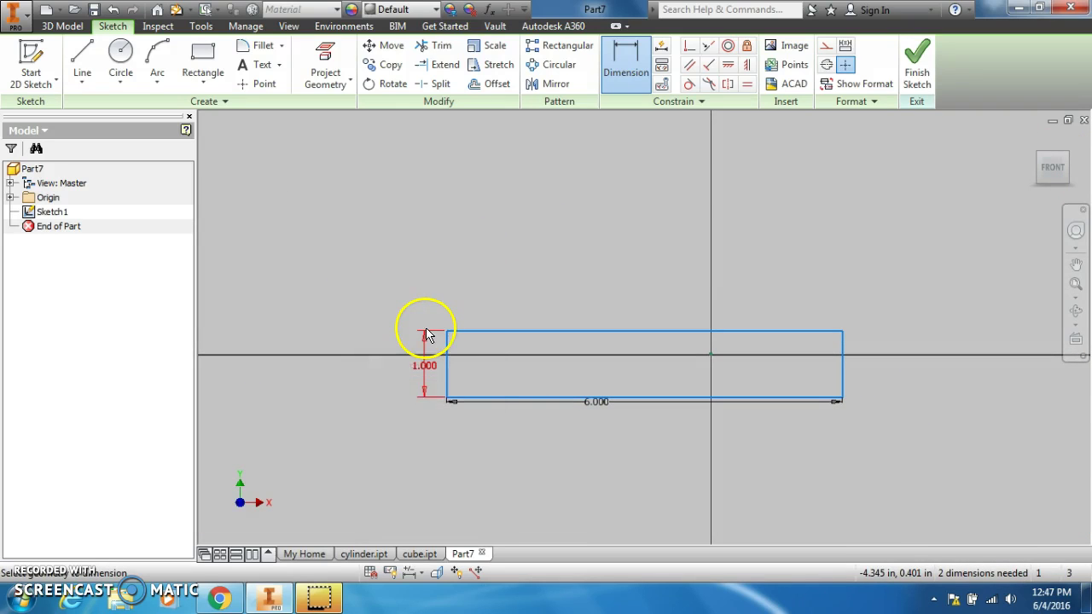
pyautogui.click(914, 68)
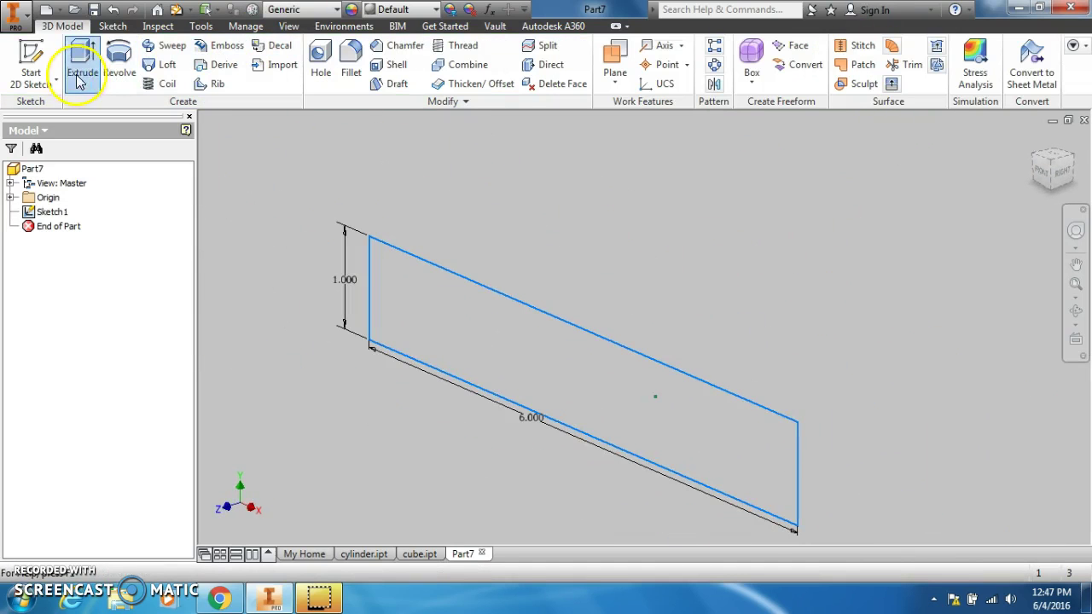
# Step: Extrude the rectangle sketch 4 in into a solid slab
pyautogui.click(82, 58)
pyautogui.write('4')
pyautogui.press('Return')
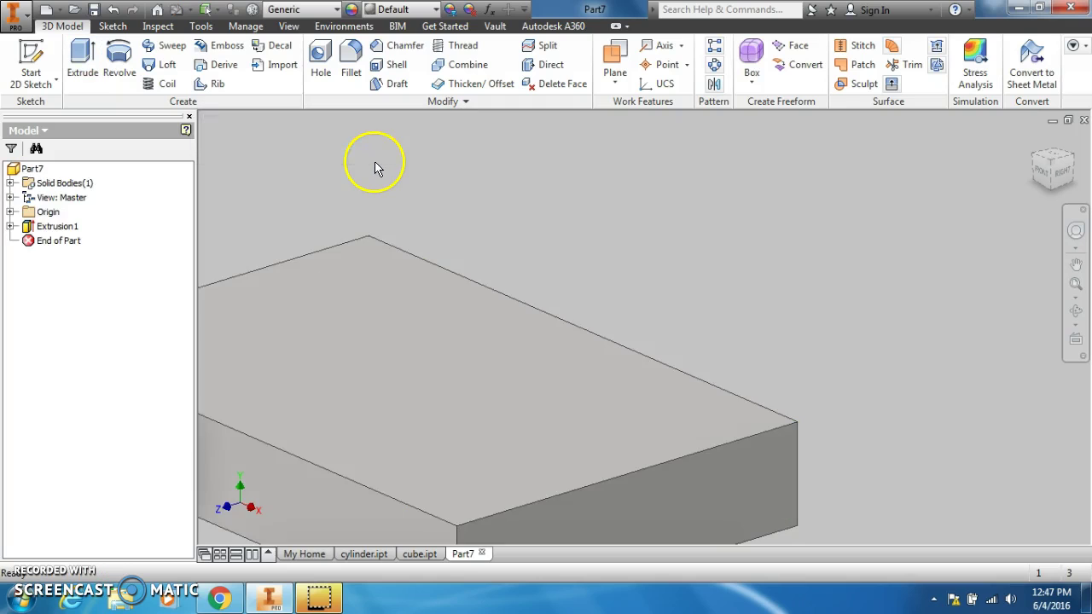
pyautogui.moveTo(542, 232); pyautogui.dragTo(618, 240)
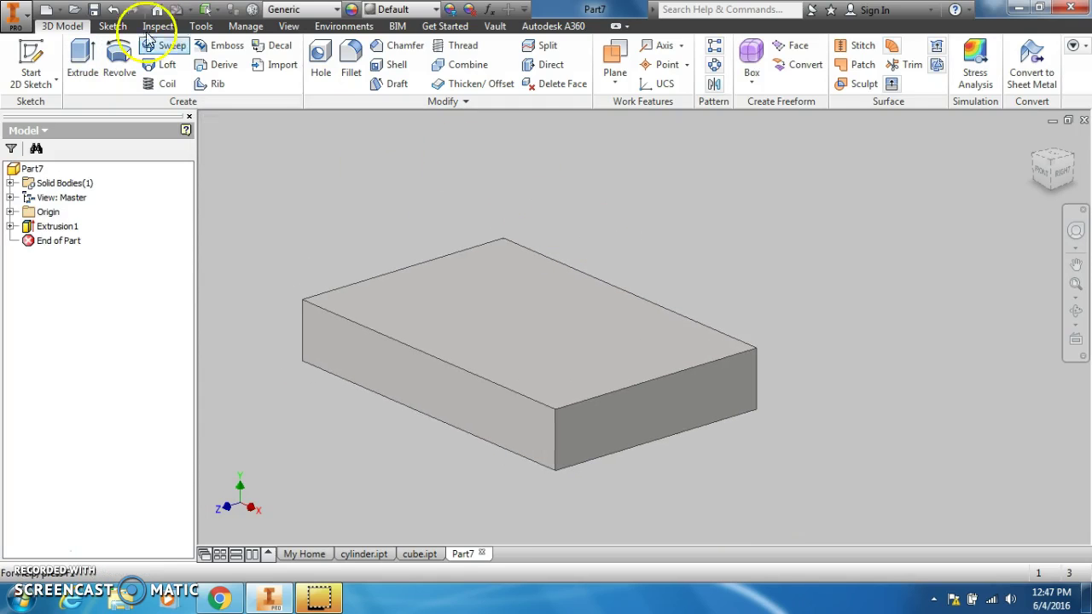
# Step: Save the part as rectangle and bring up the directions PDF
pyautogui.click(95, 10)
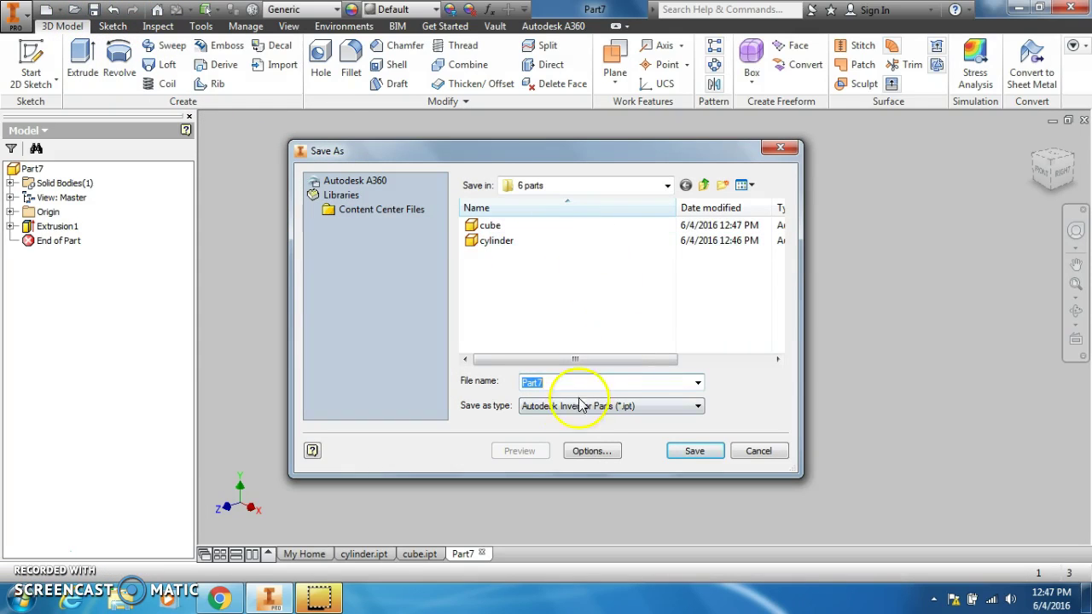
pyautogui.write('rectangl')
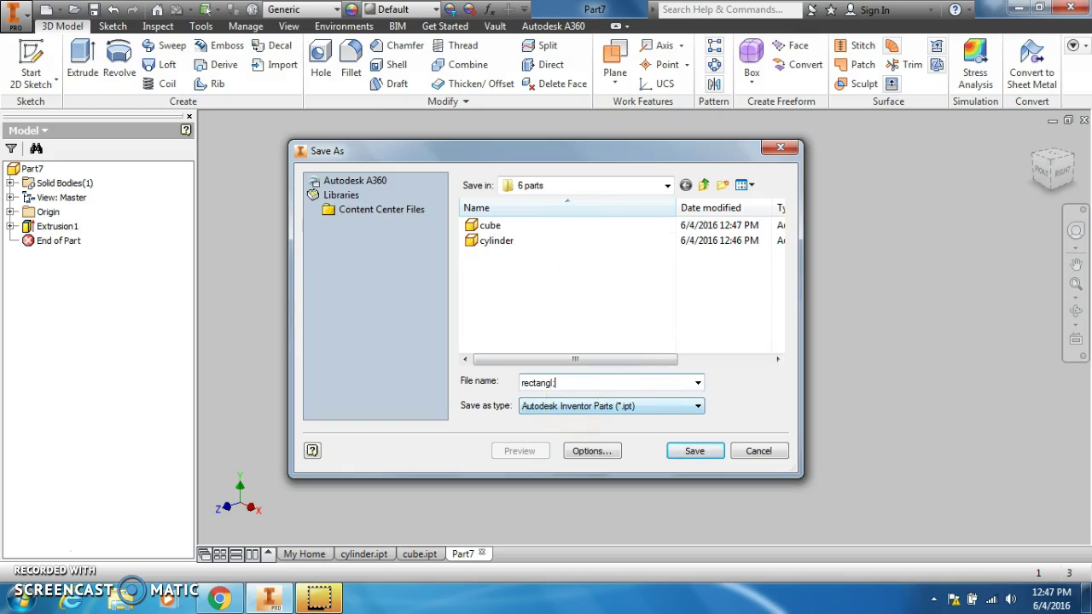
pyautogui.write('e')
pyautogui.press('Return')
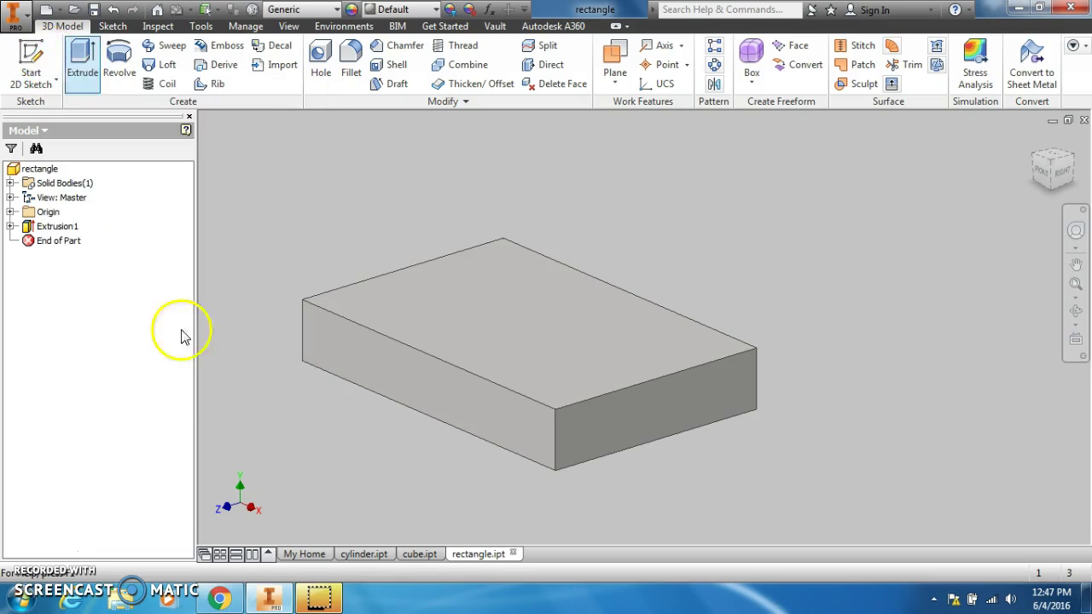
pyautogui.click(222, 598)
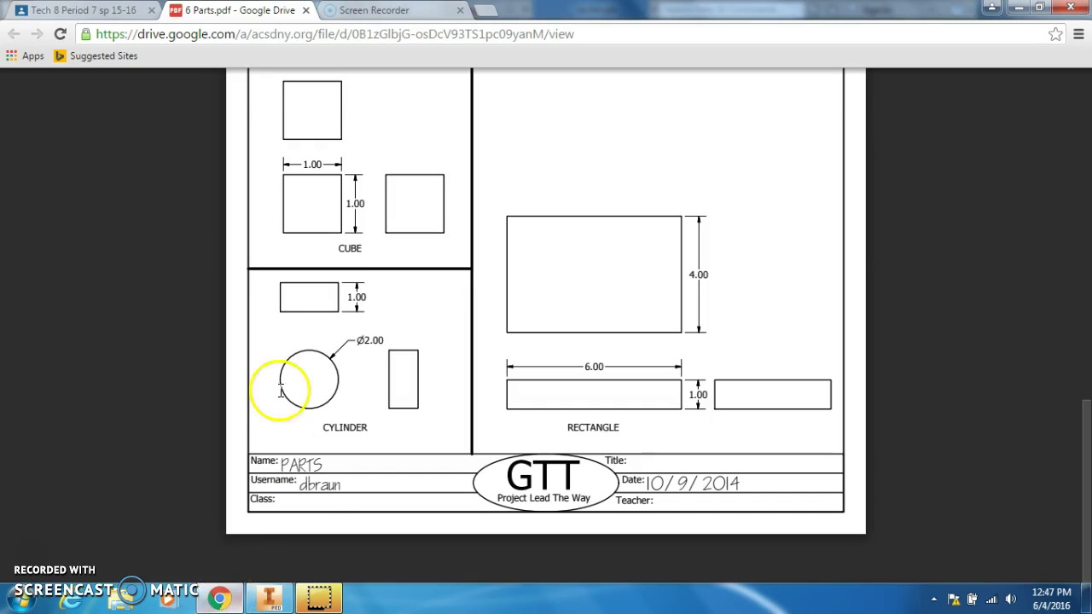
# Step: Scroll to the page 1 Directions and highlight step 2, placing the rectangle into an assembly
pyautogui.scroll(15, 282, 391)
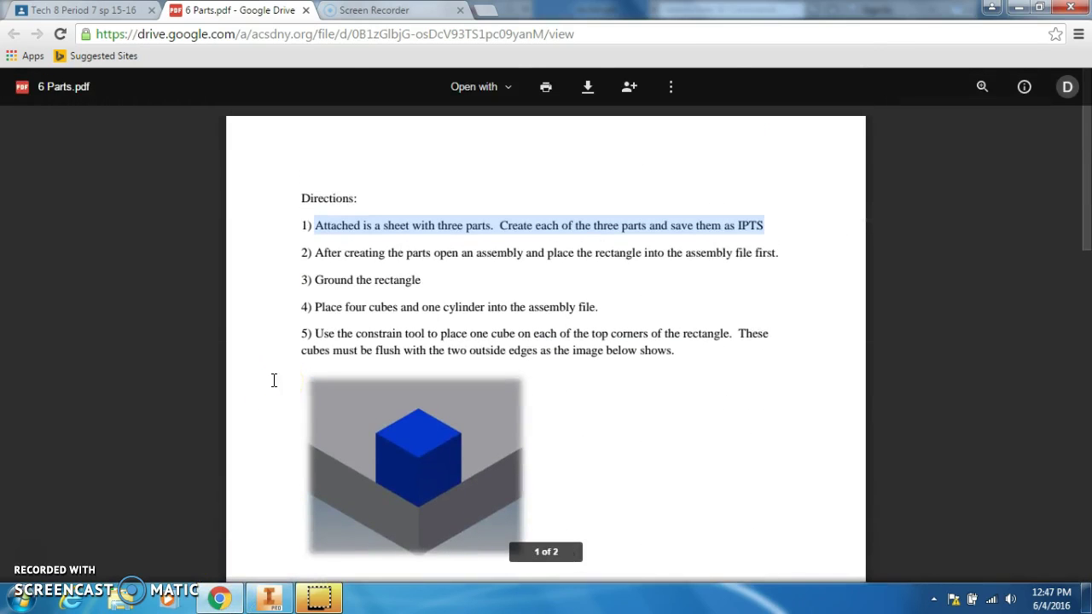
pyautogui.click(305, 271)
pyautogui.moveTo(312, 249); pyautogui.dragTo(558, 261)
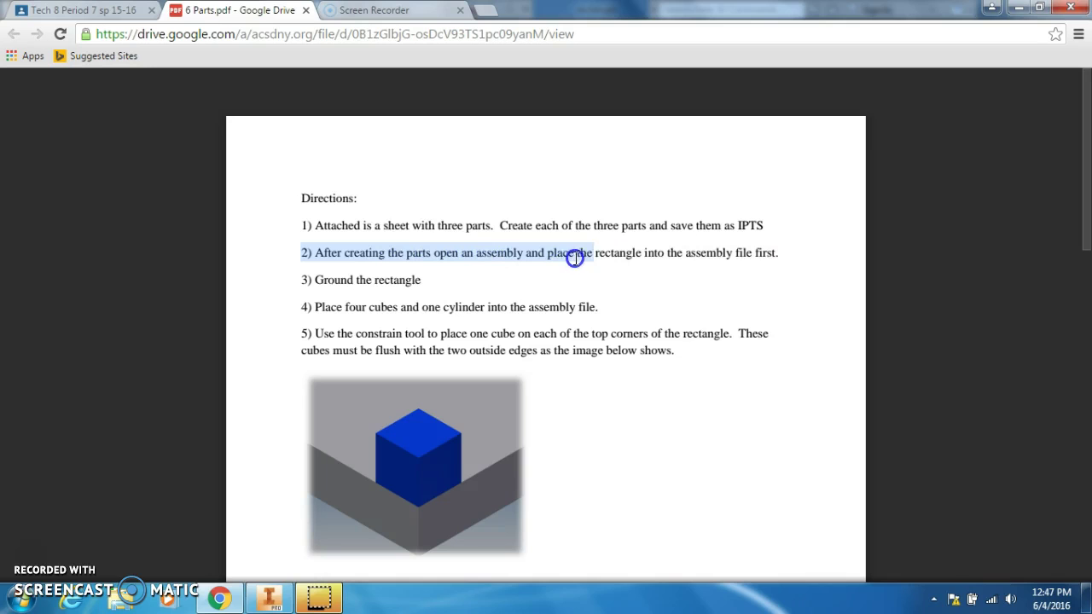
pyautogui.moveTo(642, 253); pyautogui.dragTo(746, 262)
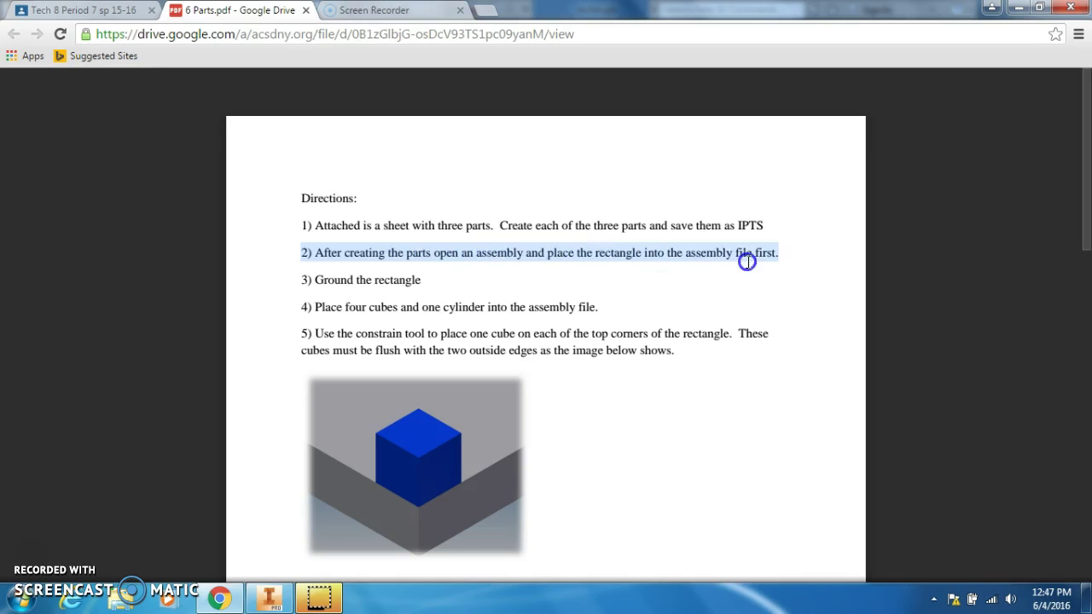
# Step: Create a new assembly from the Standard.iam template
pyautogui.click(268, 598)
pyautogui.click(13, 12)
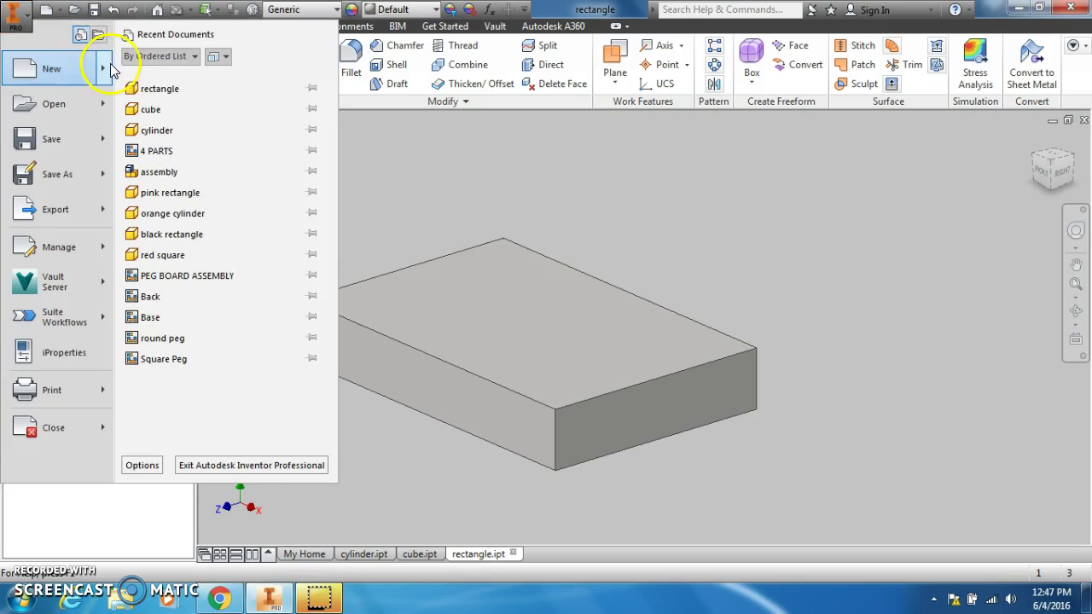
pyautogui.moveTo(97, 68)
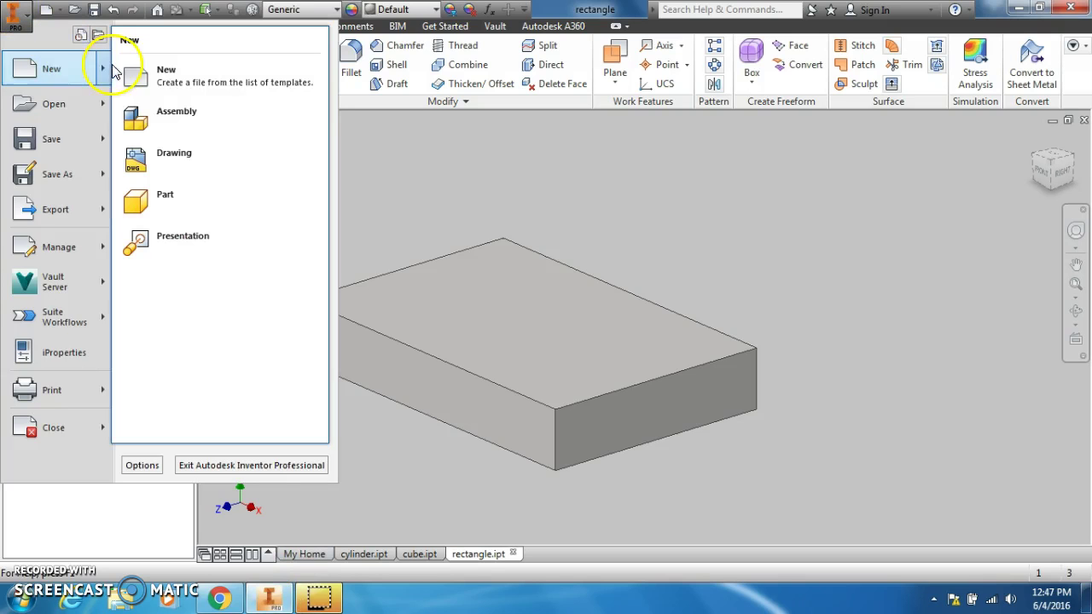
pyautogui.click(163, 86)
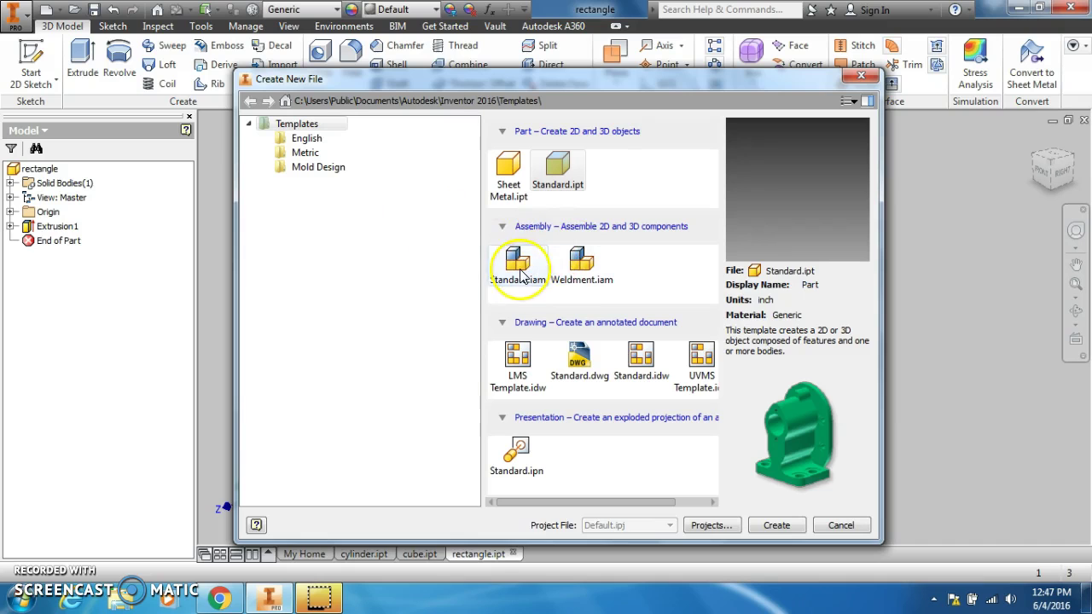
pyautogui.doubleClick(519, 272)
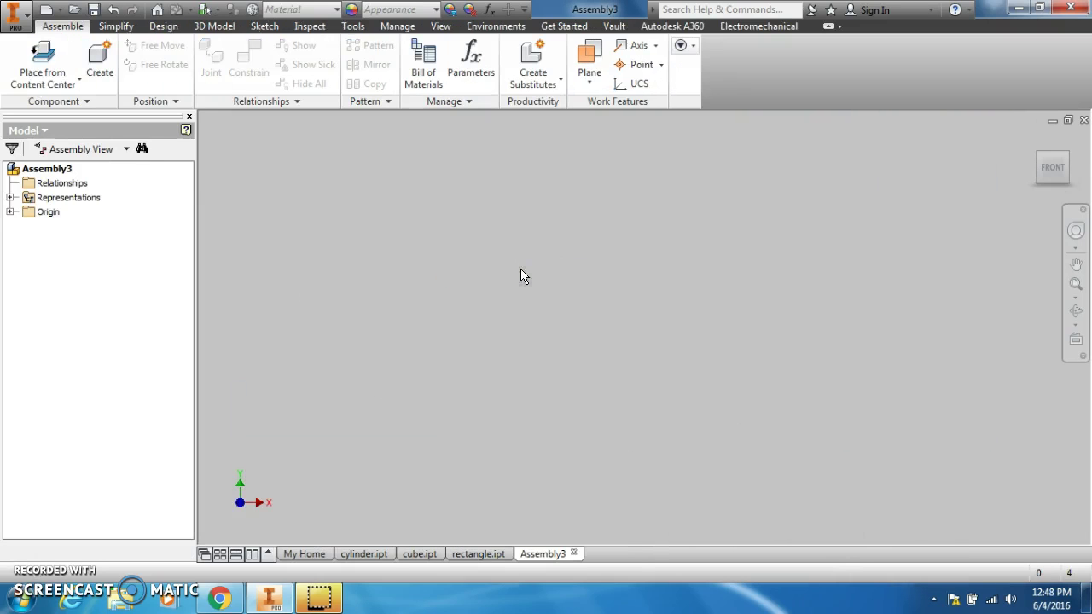
# Step: Place one rectangle part from the 6 parts folder into the assembly
pyautogui.click(55, 84)
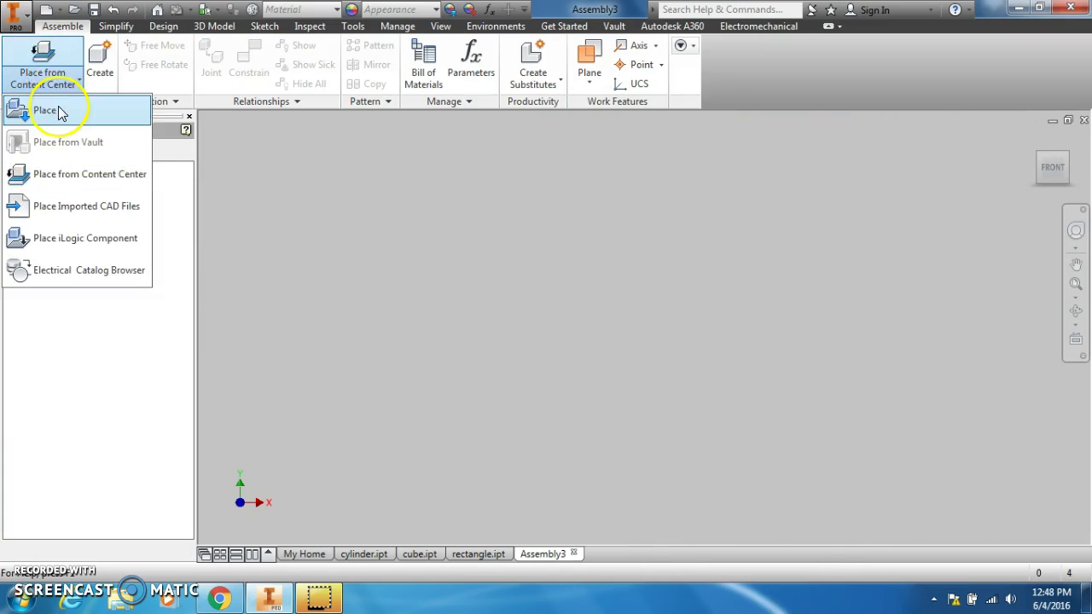
pyautogui.click(49, 107)
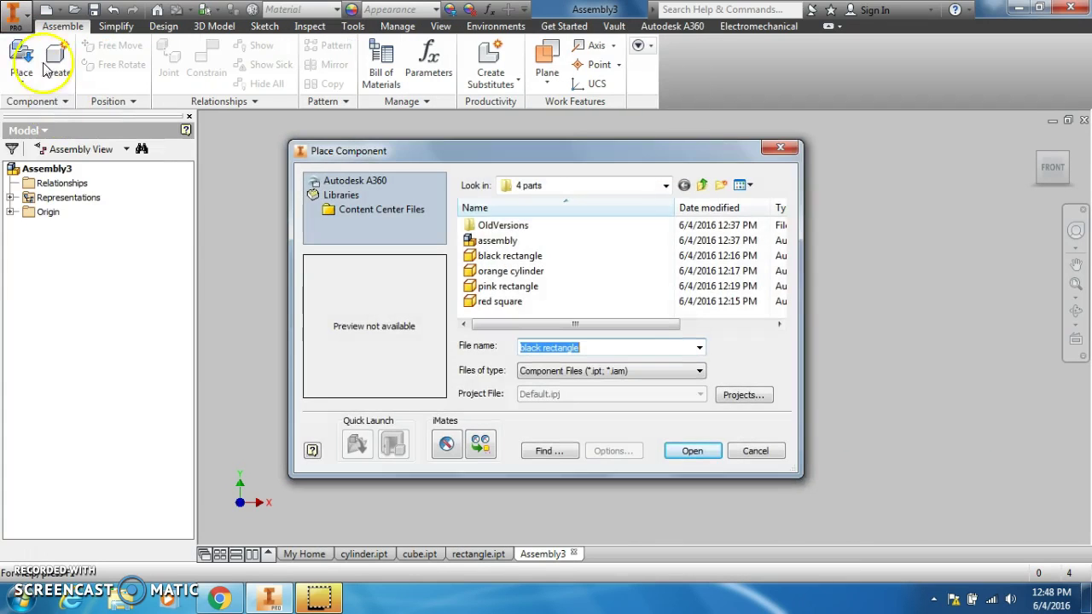
pyautogui.click(563, 185)
pyautogui.click(566, 269)
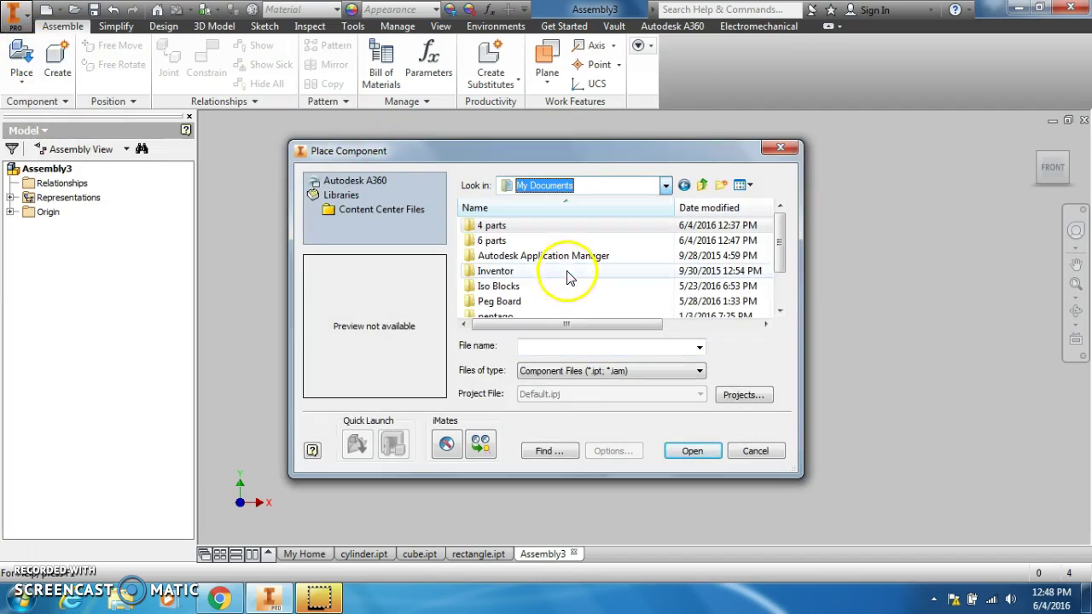
pyautogui.doubleClick(523, 242)
pyautogui.click(511, 256)
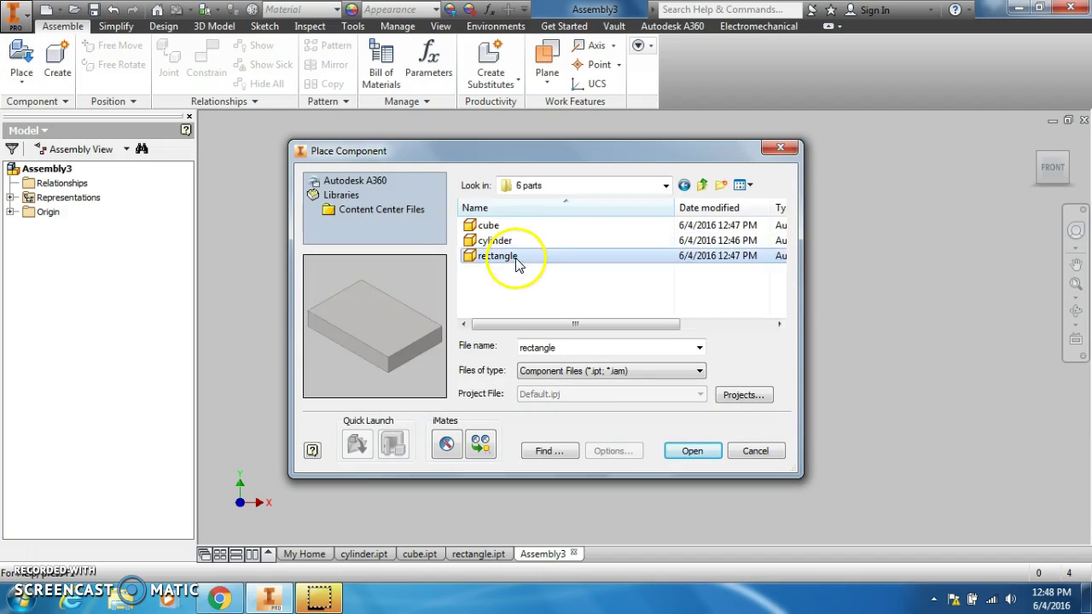
pyautogui.click(692, 450)
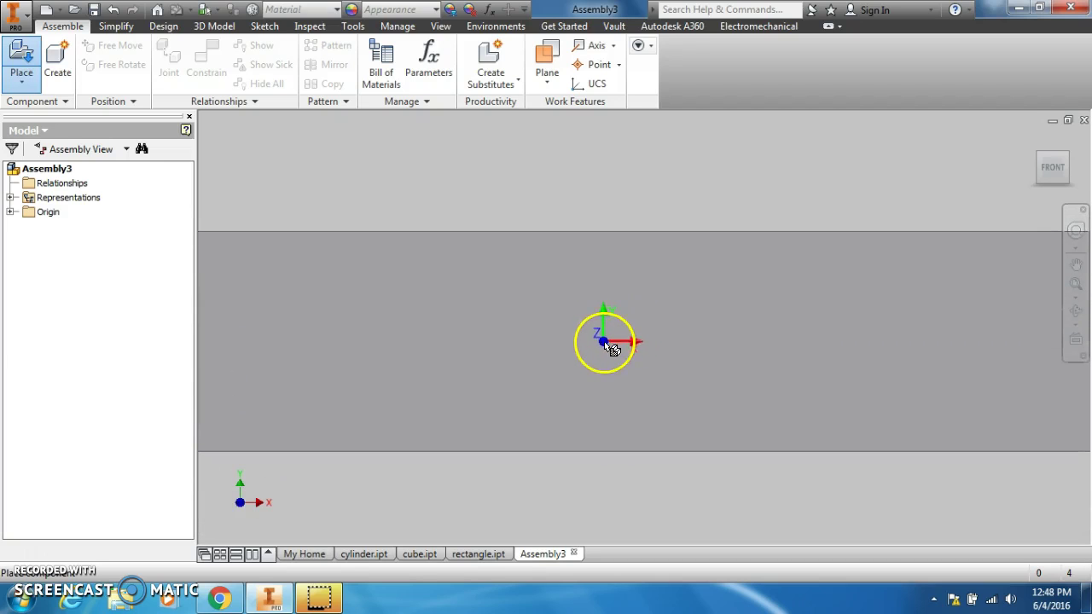
pyautogui.click(674, 364)
pyautogui.rightClick(674, 365)
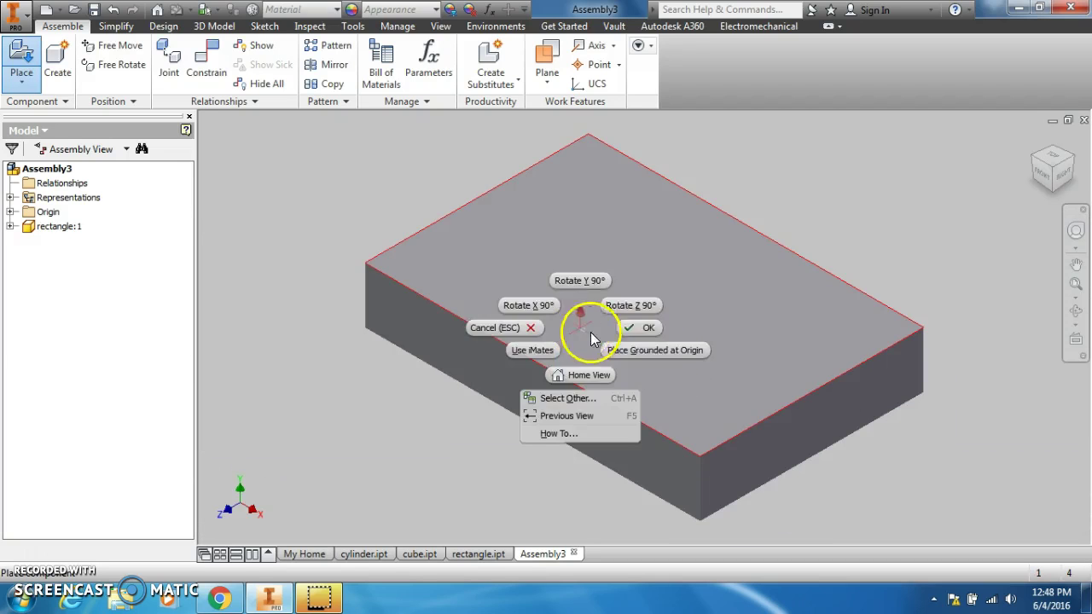
pyautogui.click(641, 330)
pyautogui.click(239, 606)
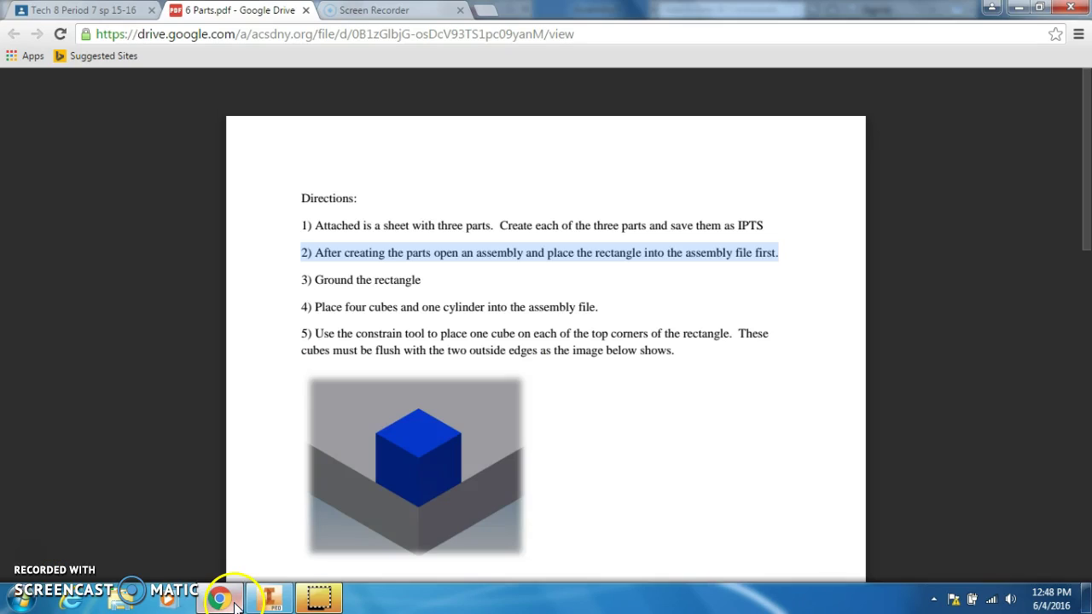
# Step: Highlight step 3, then set the rectangle:1 component to Grounded in the browser
pyautogui.moveTo(284, 285); pyautogui.dragTo(423, 282)
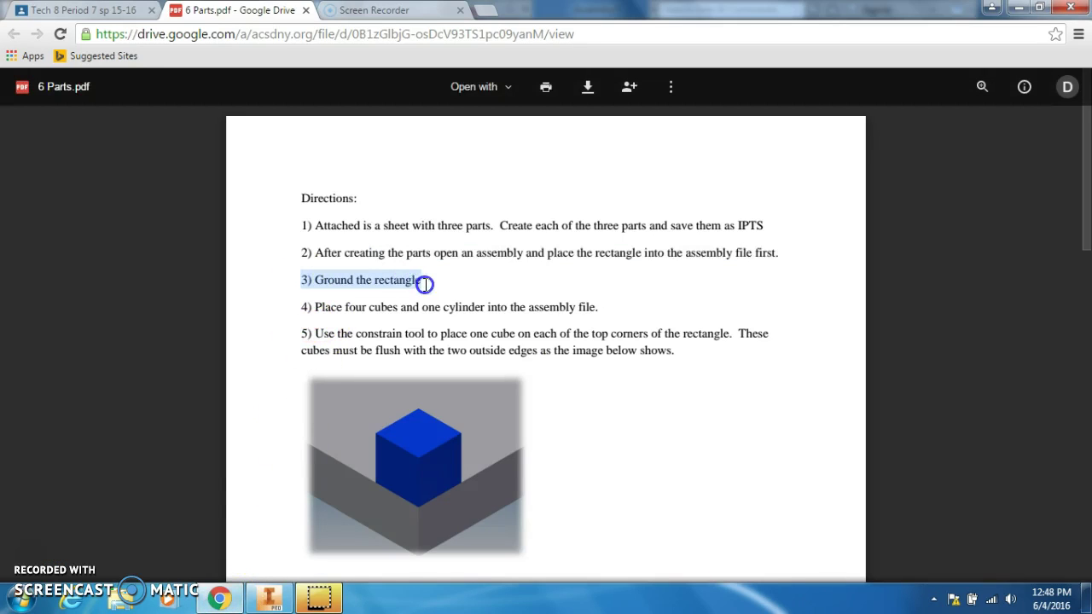
pyautogui.click(269, 600)
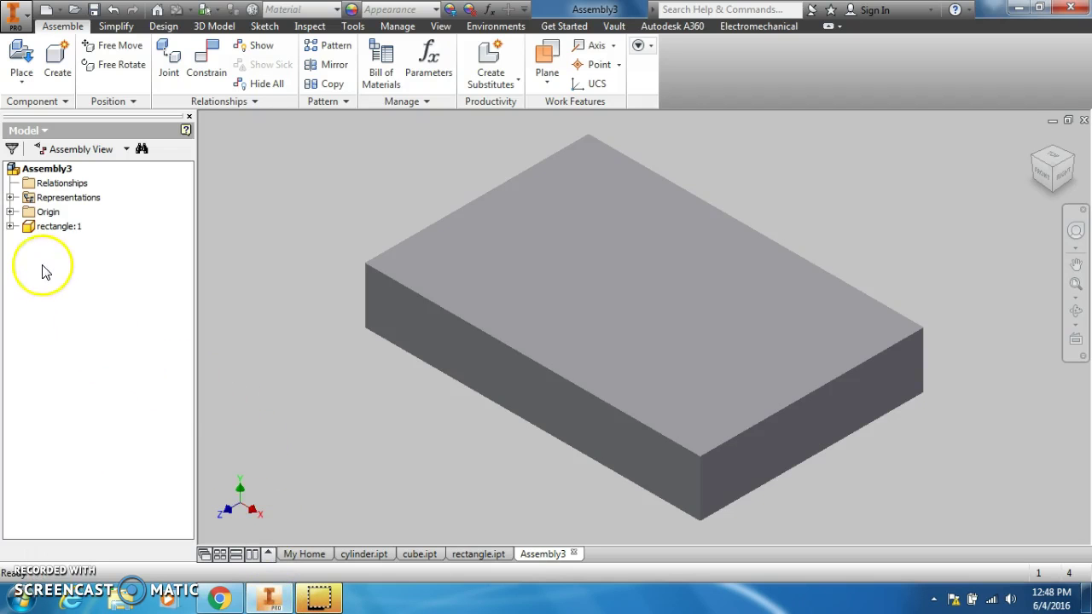
pyautogui.rightClick(62, 226)
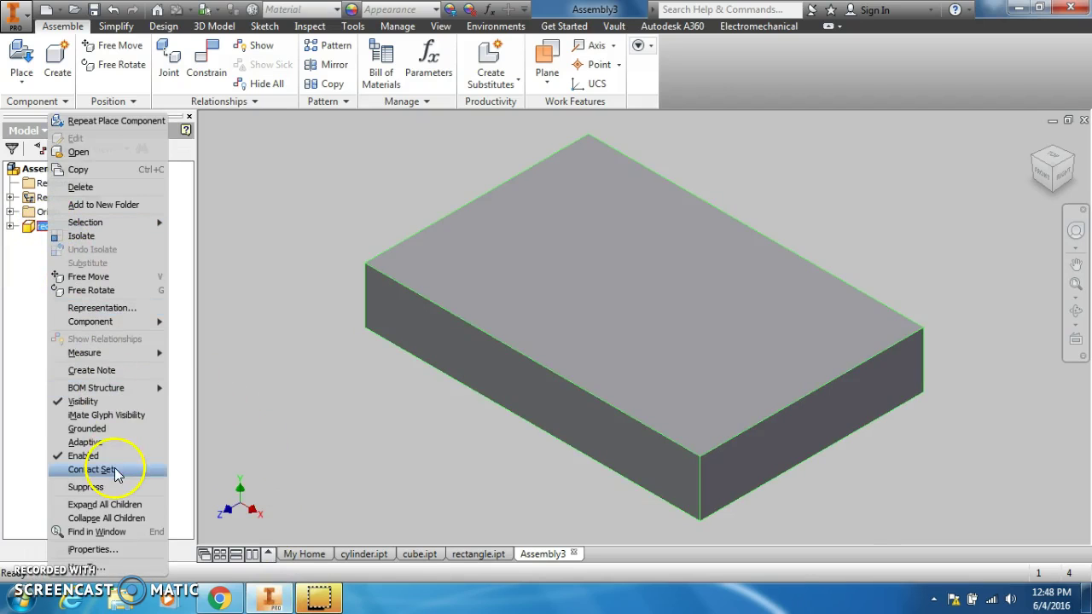
pyautogui.click(87, 428)
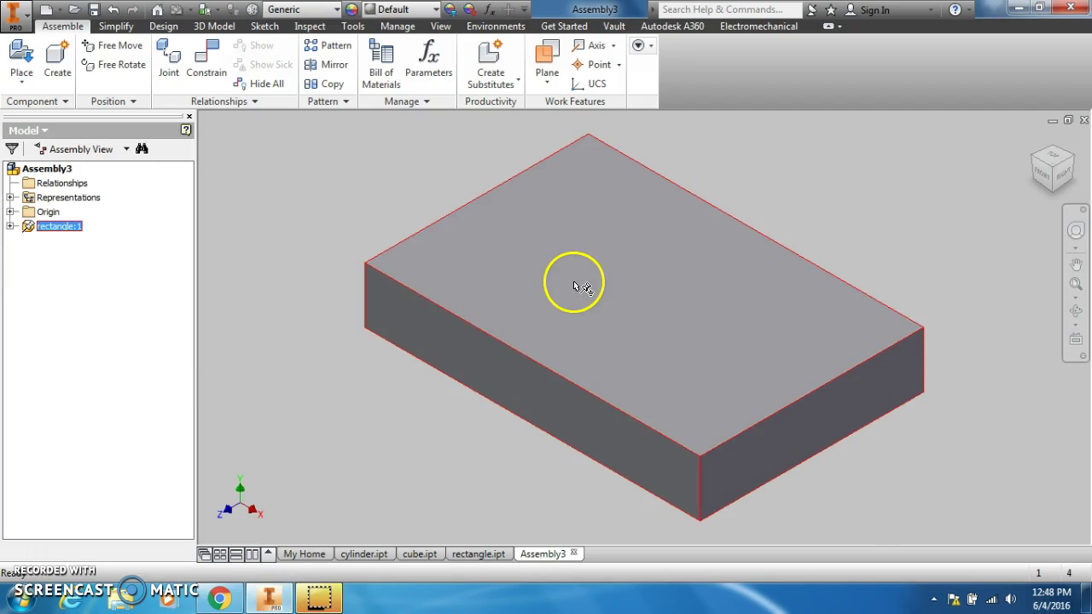
pyautogui.click(226, 601)
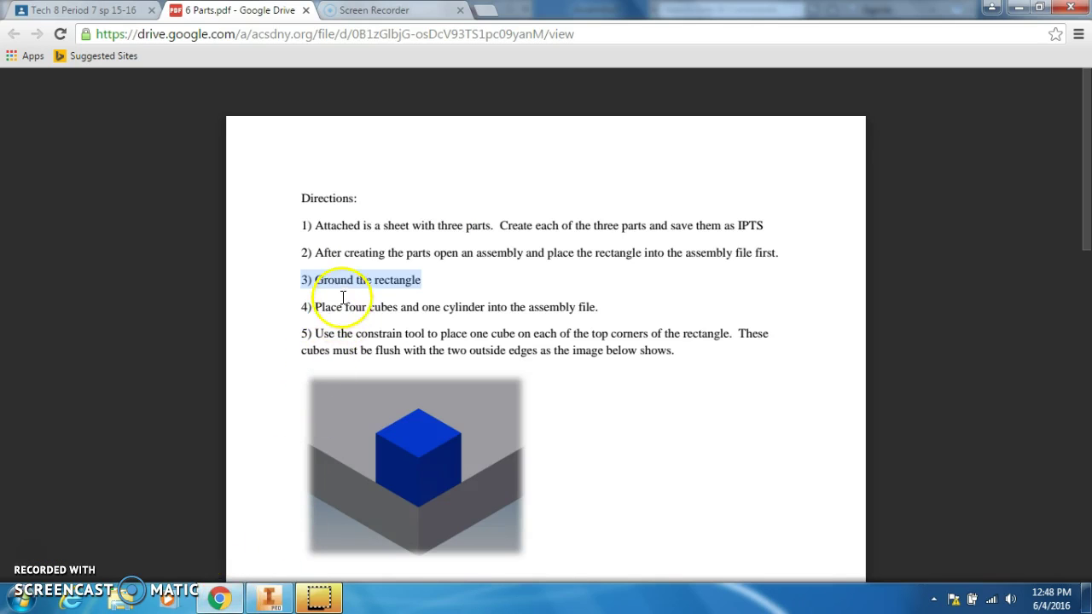
pyautogui.click(258, 599)
# Step: Place the cylinder part beside the rectangle in the assembly
pyautogui.scroll(2, 287, 363)
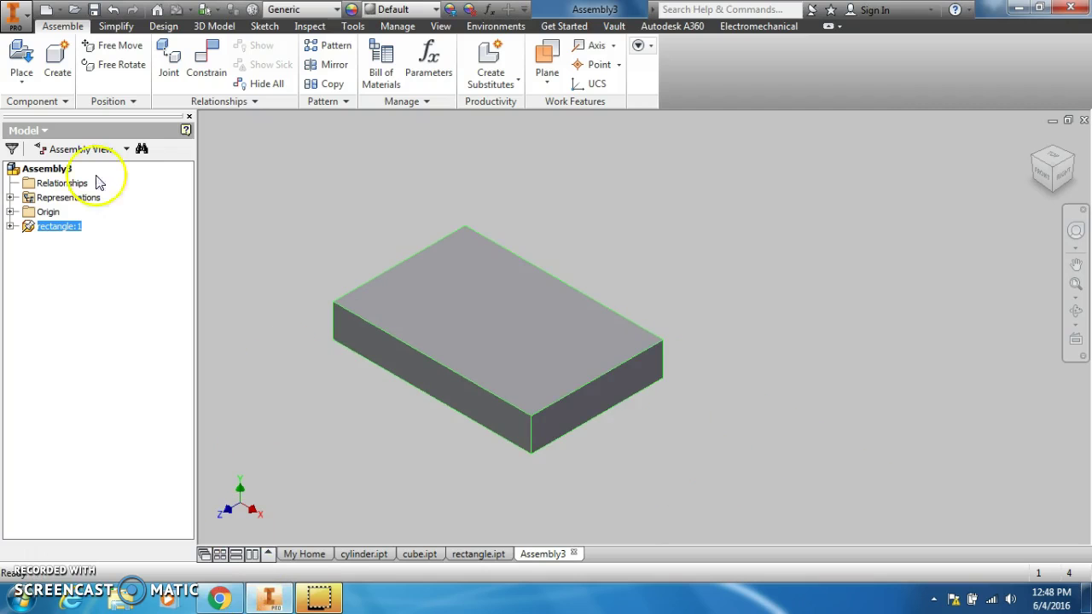
pyautogui.click(23, 63)
pyautogui.click(500, 242)
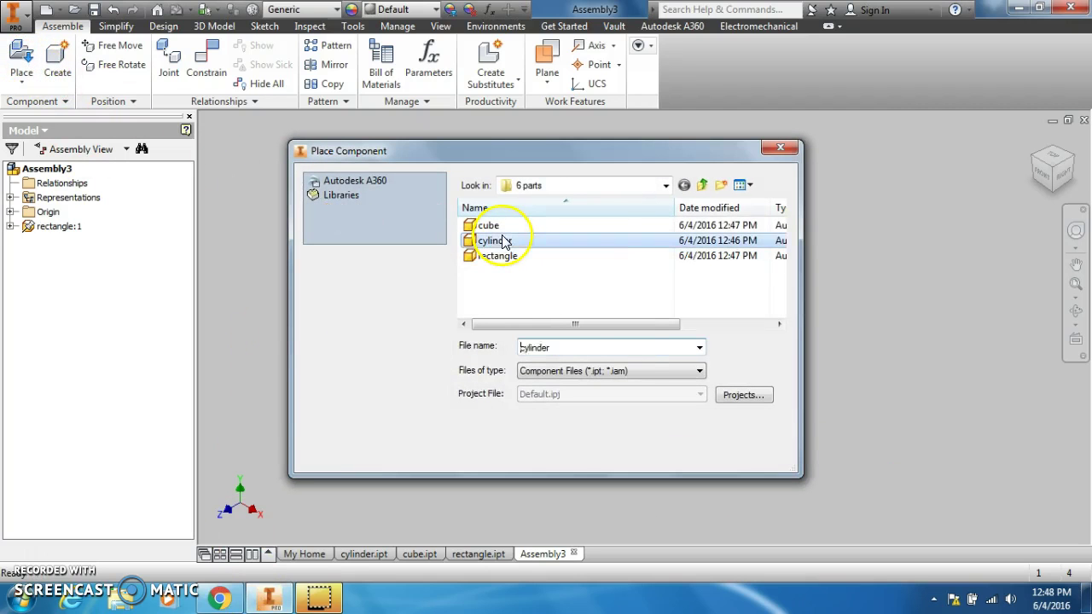
pyautogui.click(692, 450)
pyautogui.click(754, 246)
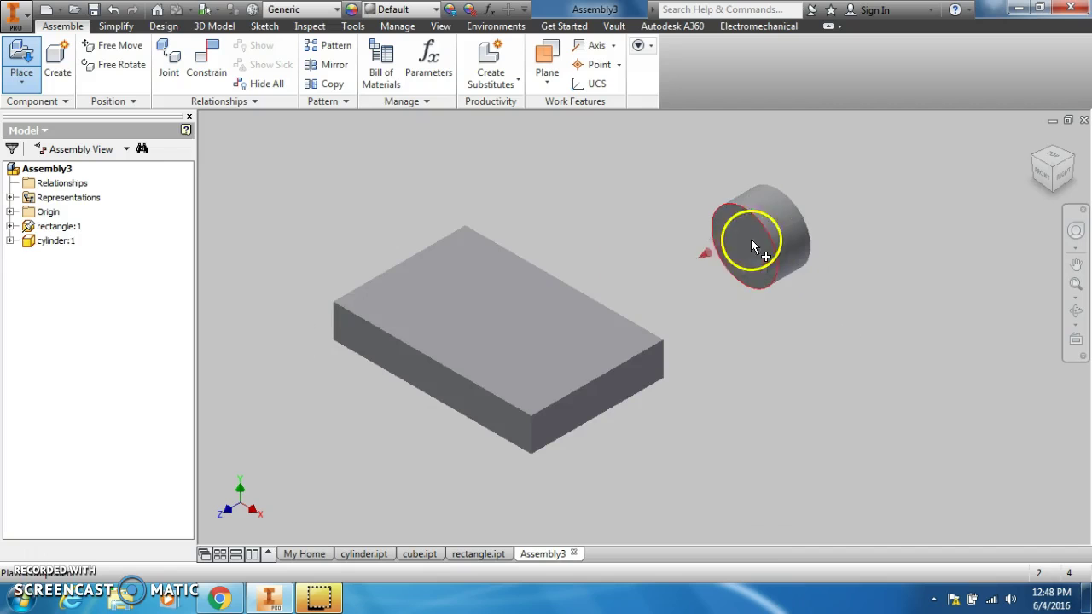
# Step: Place four copies of cube.ipt in the assembly
pyautogui.click(22, 53)
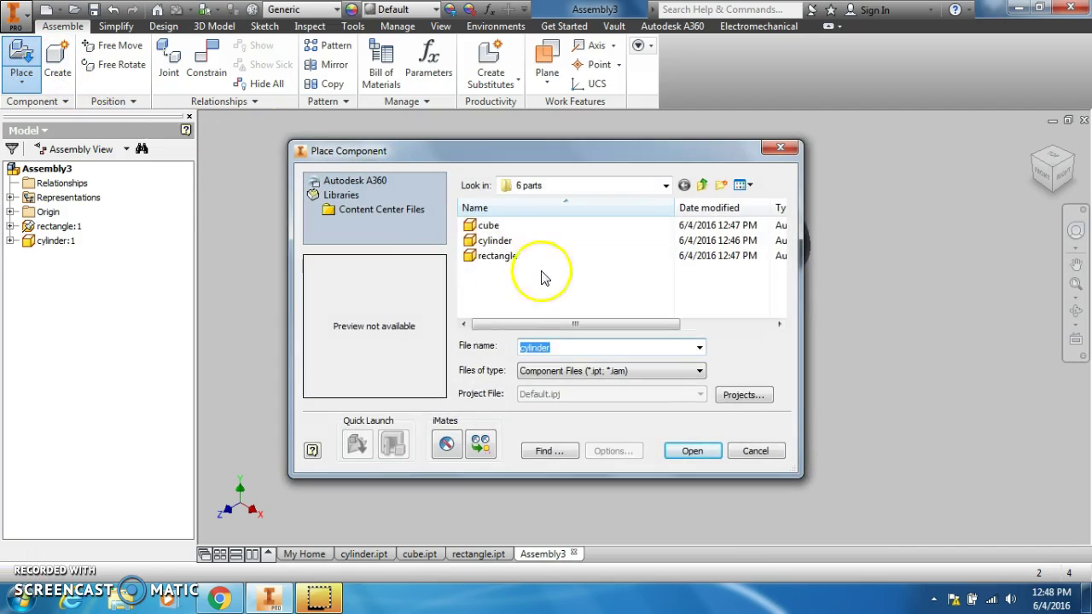
pyautogui.click(490, 226)
pyautogui.click(682, 451)
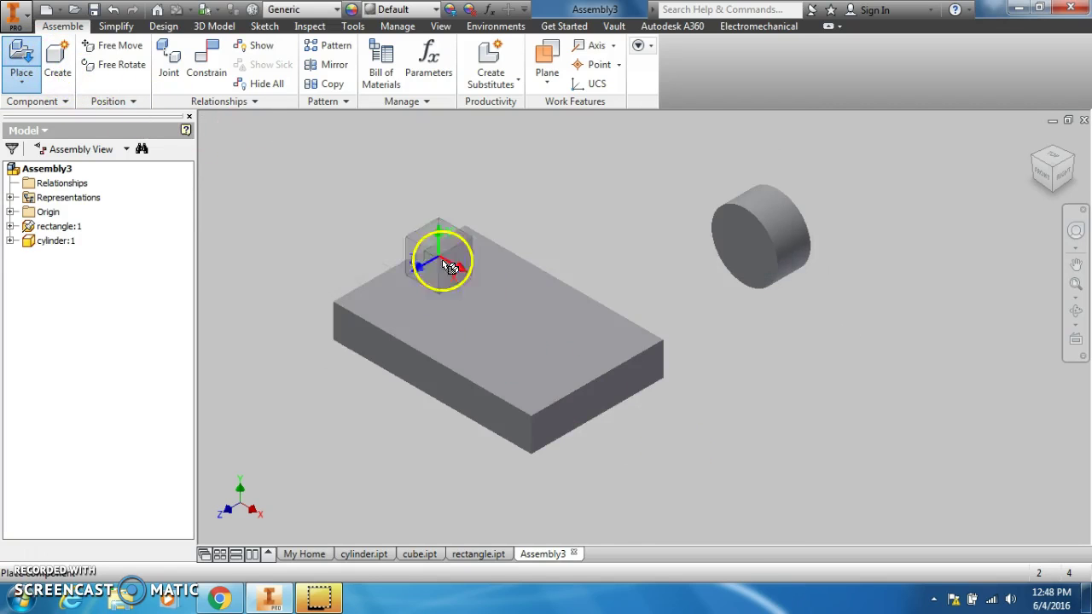
pyautogui.click(227, 198)
pyautogui.click(319, 179)
pyautogui.click(435, 175)
pyautogui.click(512, 175)
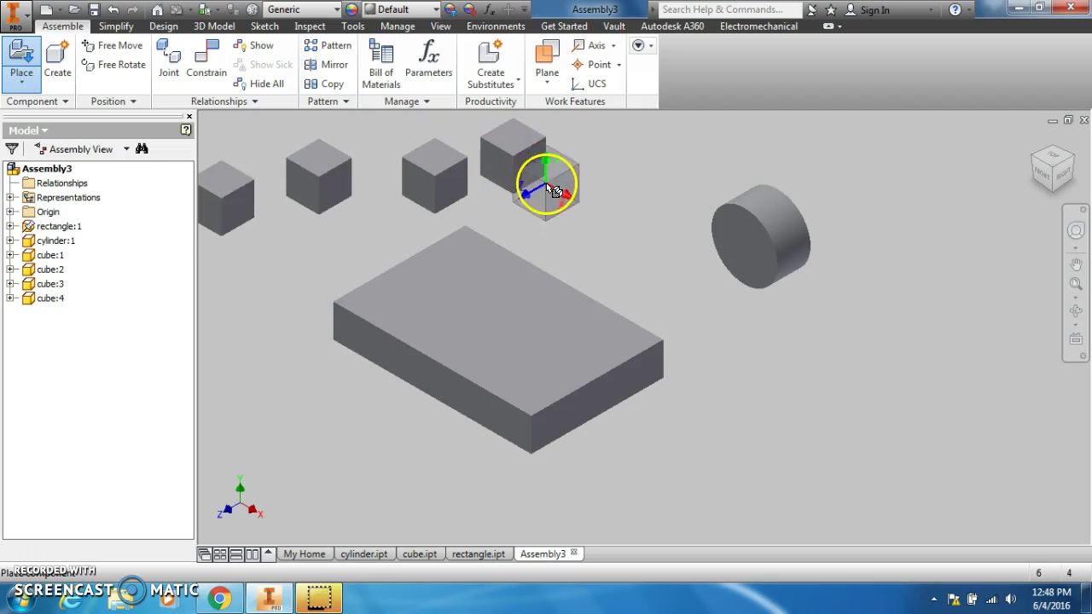
pyautogui.rightClick(551, 187)
pyautogui.click(612, 187)
pyautogui.moveTo(366, 298); pyautogui.dragTo(371, 319, button='middle')
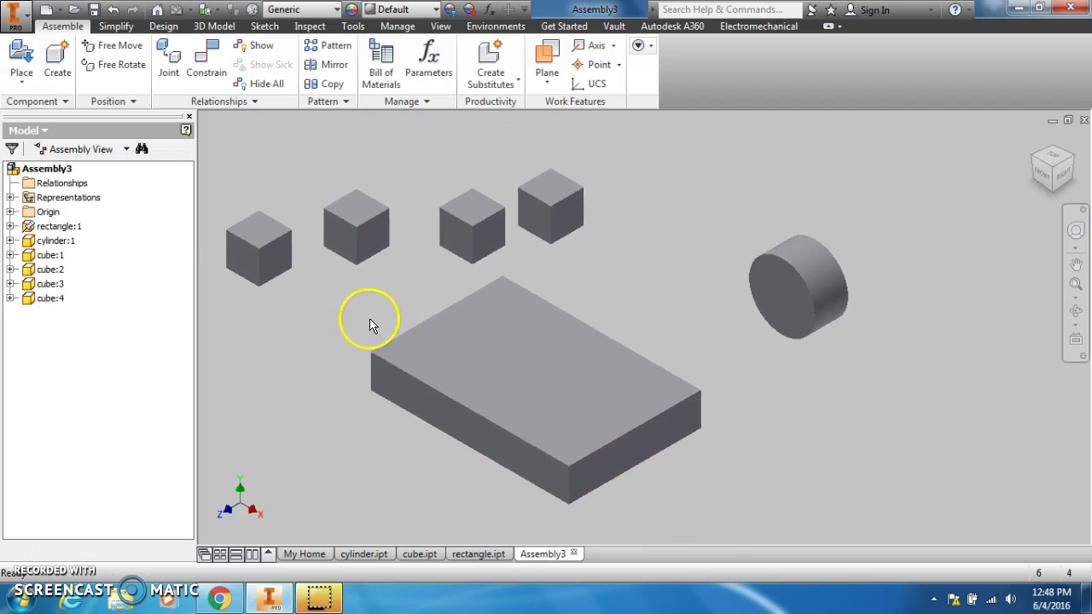
pyautogui.click(223, 598)
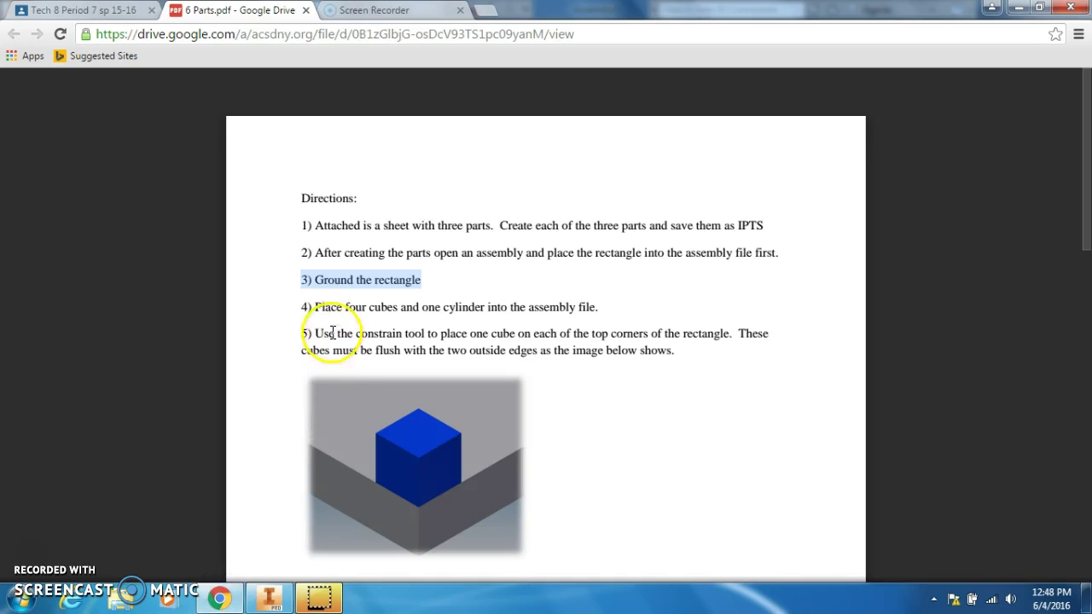
pyautogui.tripleClick(416, 312)
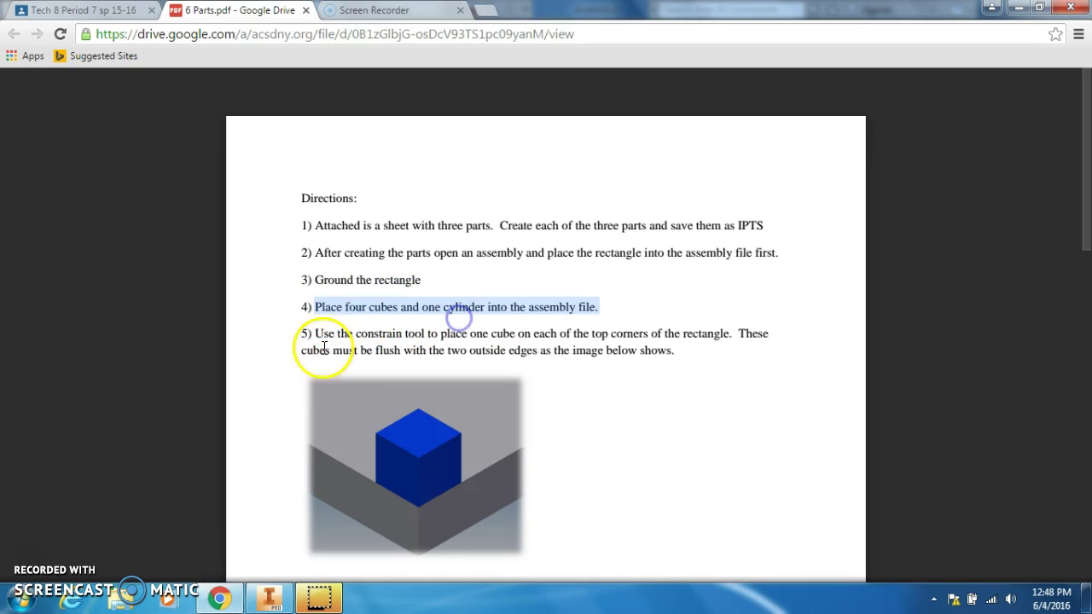
pyautogui.moveTo(315, 335); pyautogui.dragTo(461, 335)
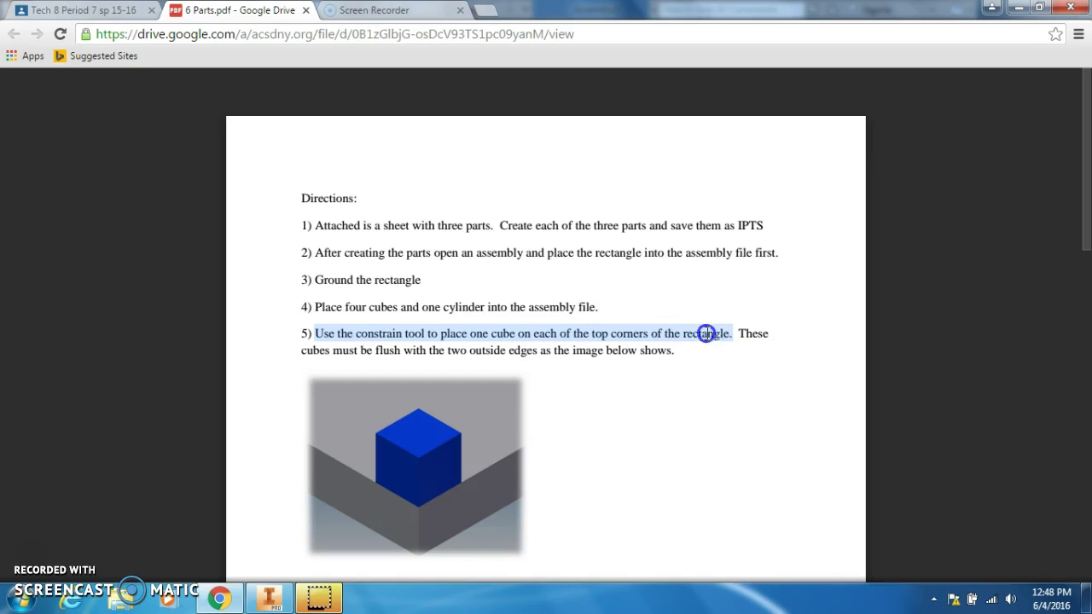
pyautogui.moveTo(668, 331); pyautogui.dragTo(680, 332)
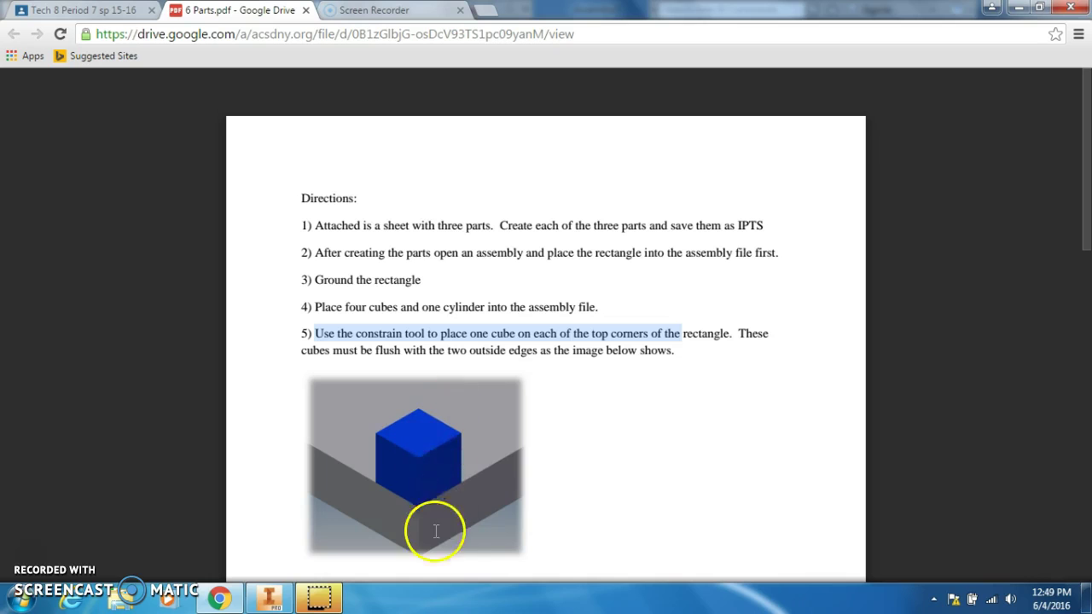
# Step: Constrain the first cube's edges flush to a front corner of the rectangle's top
pyautogui.click(286, 595)
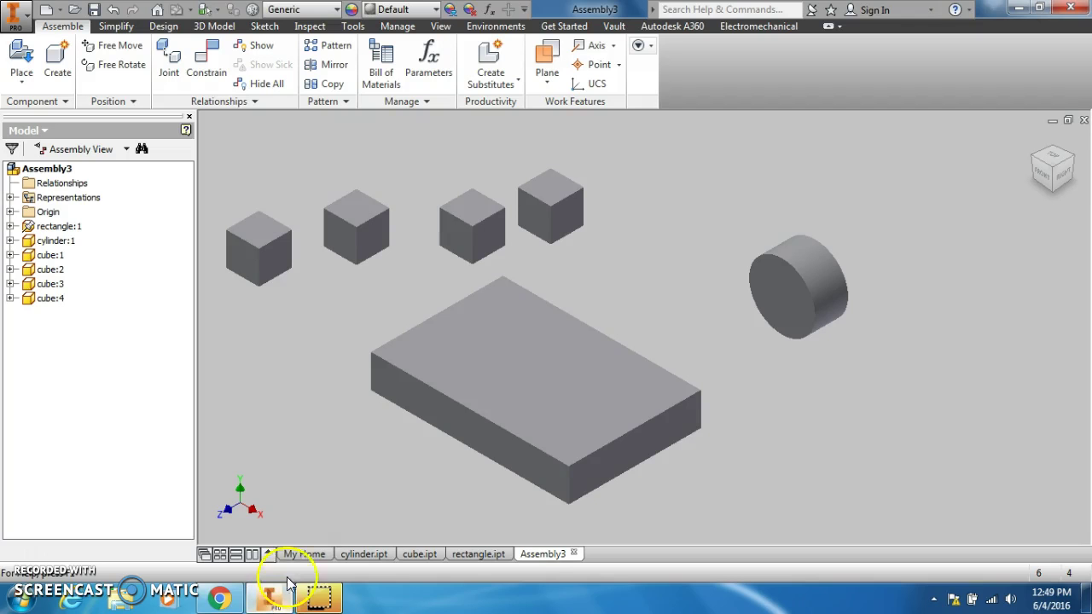
pyautogui.click(202, 69)
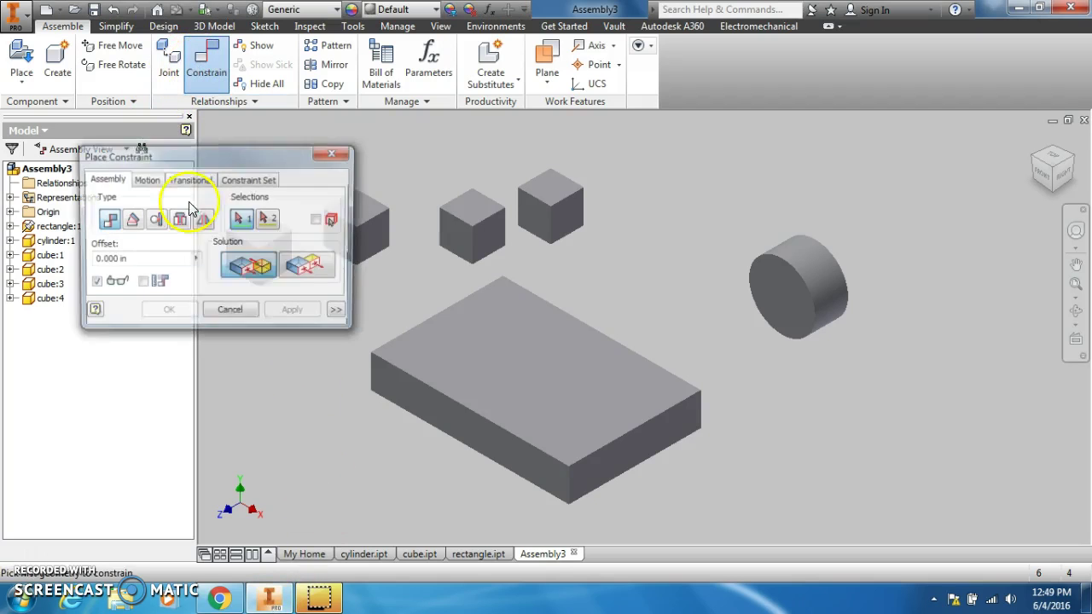
pyautogui.moveTo(256, 154); pyautogui.dragTo(198, 43)
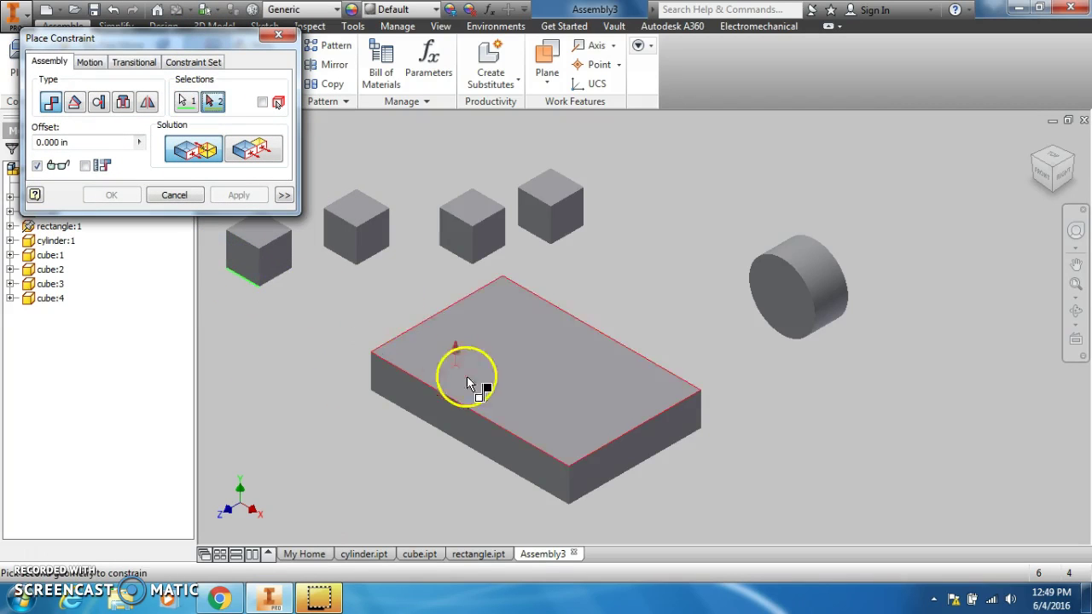
pyautogui.click(551, 458)
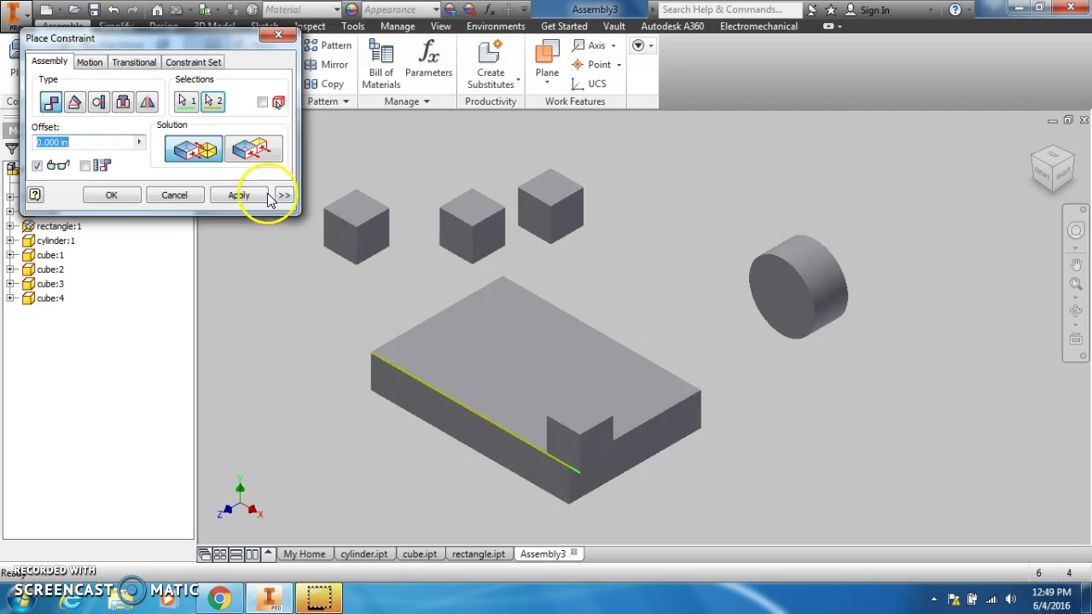
pyautogui.click(238, 195)
pyautogui.click(604, 464)
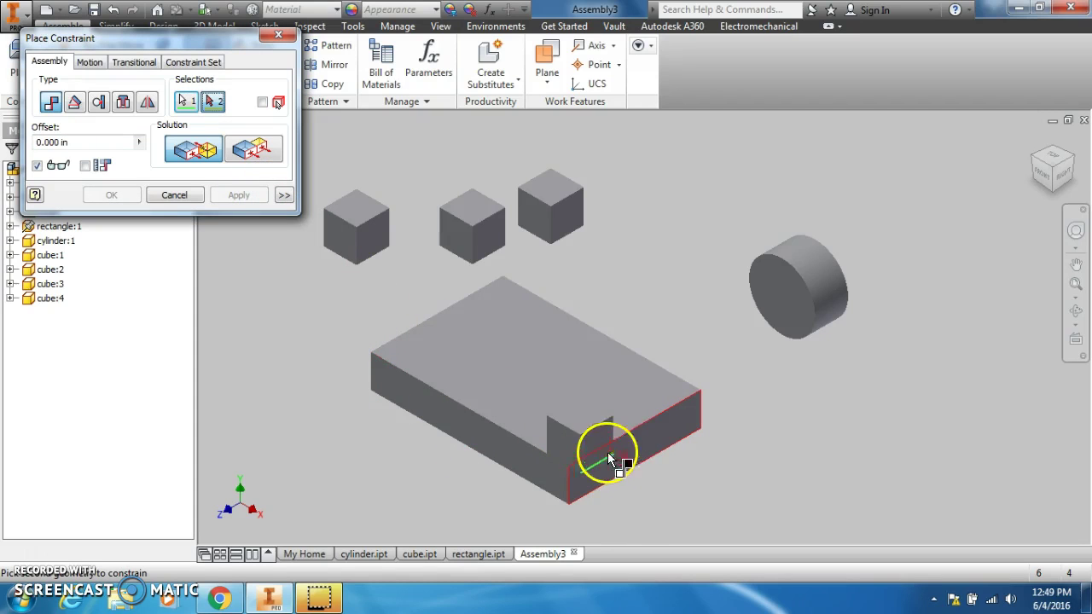
pyautogui.click(622, 434)
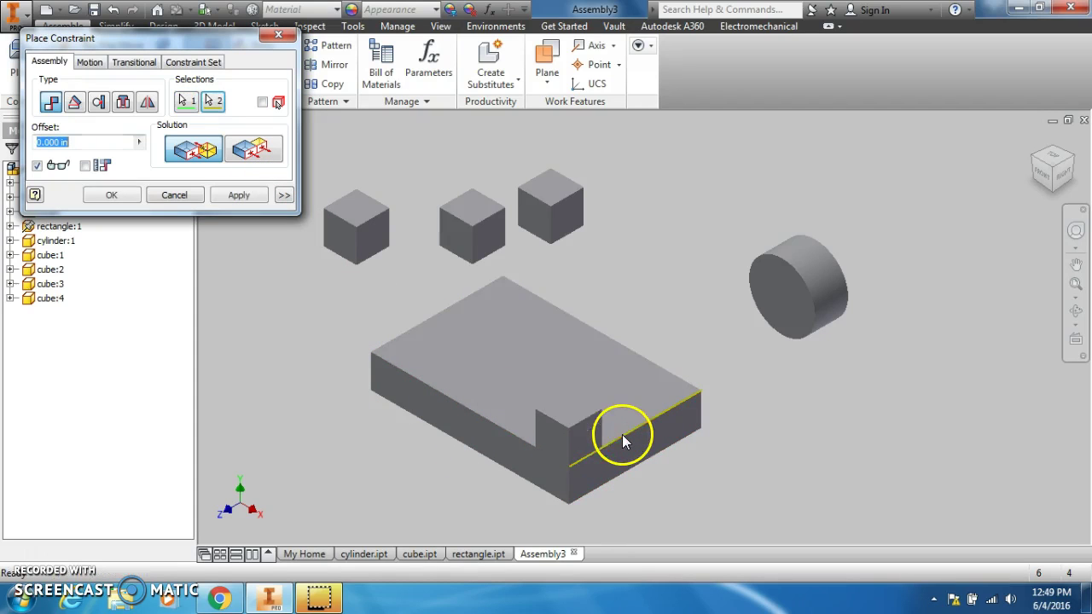
pyautogui.click(262, 196)
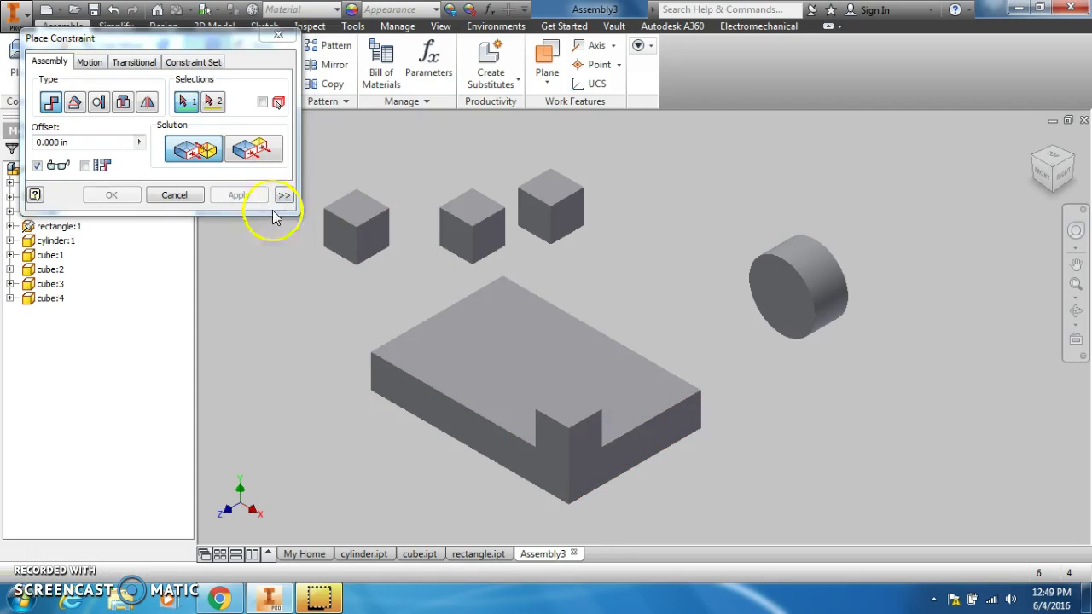
# Step: Mate the second cube's edge to the rectangle's front edge
pyautogui.click(380, 260)
pyautogui.click(667, 418)
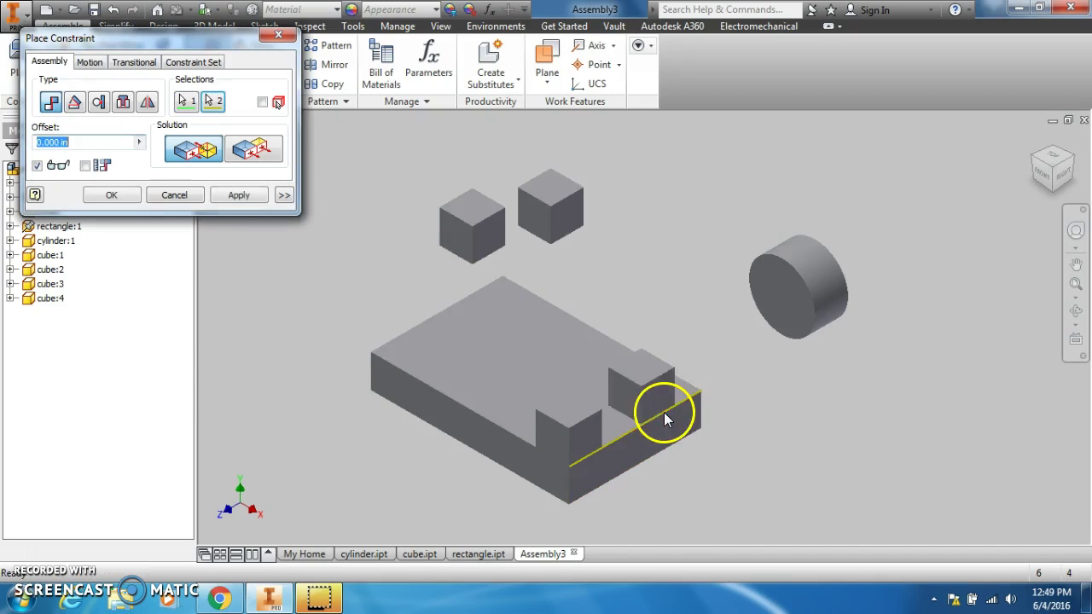
pyautogui.click(239, 194)
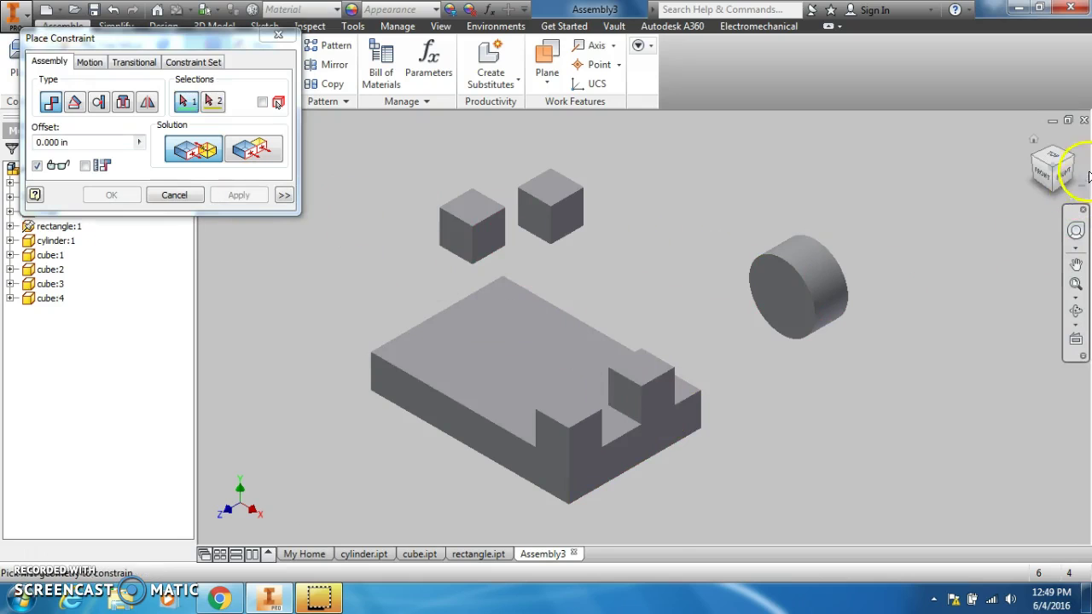
# Step: Mate further cube edges to the rectangle's corner edges, rotating the model between mates
pyautogui.click(1070, 159)
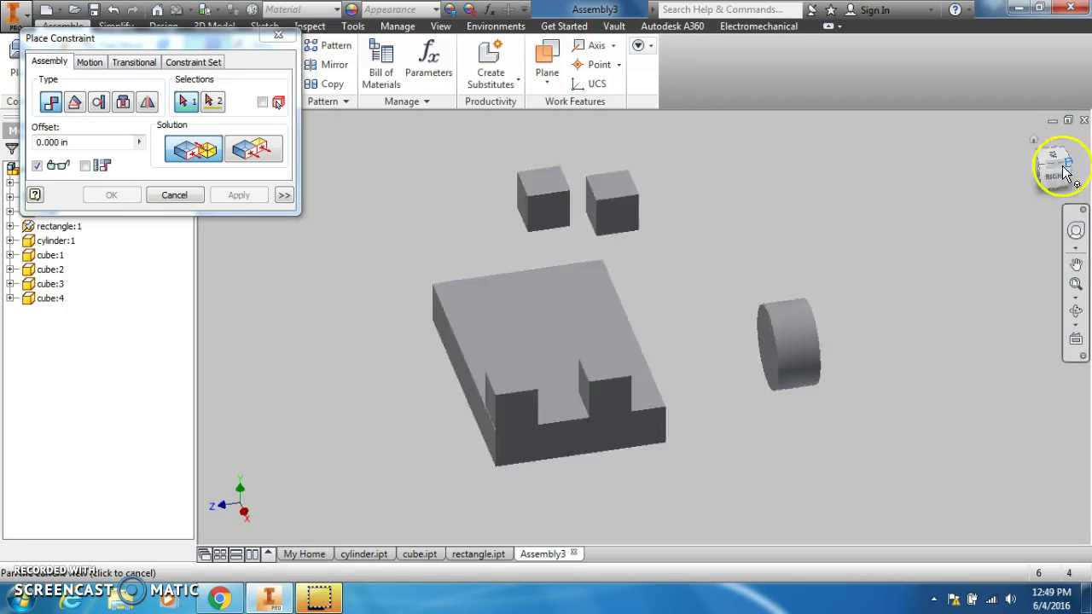
pyautogui.click(581, 381)
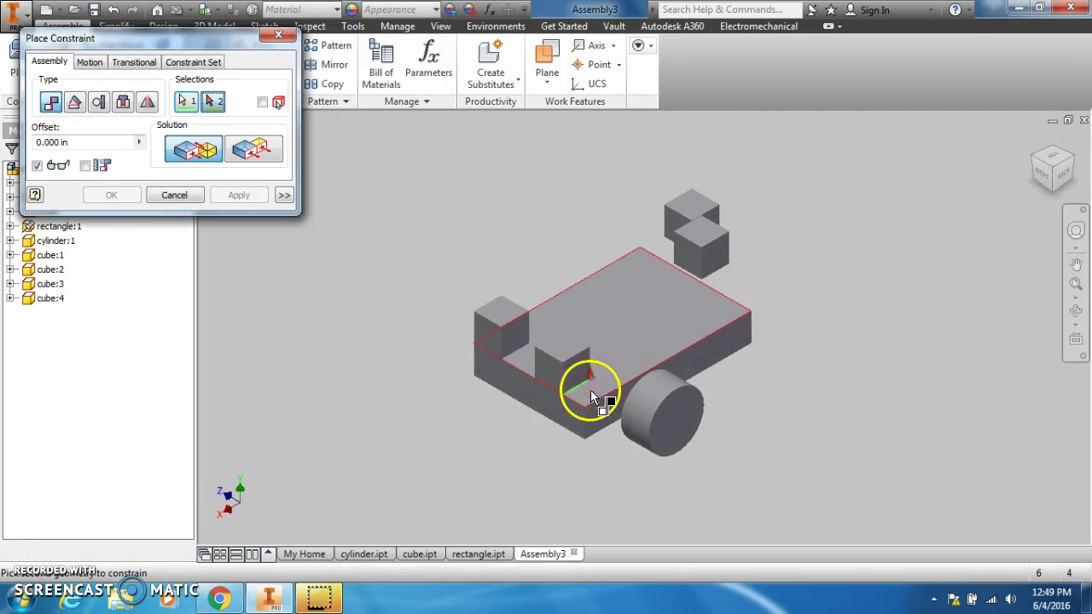
pyautogui.click(596, 400)
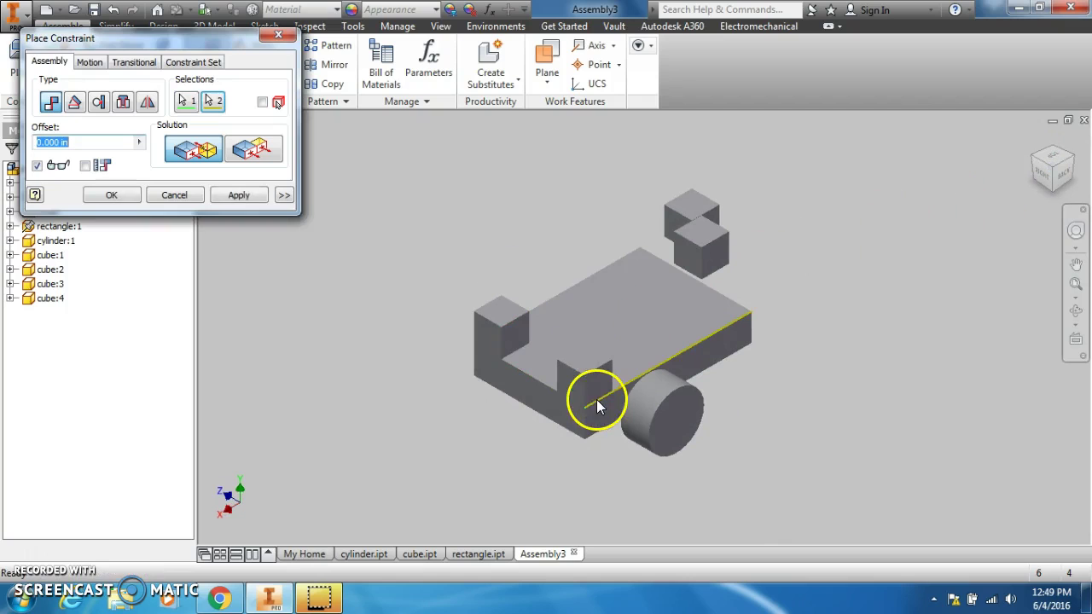
pyautogui.click(238, 195)
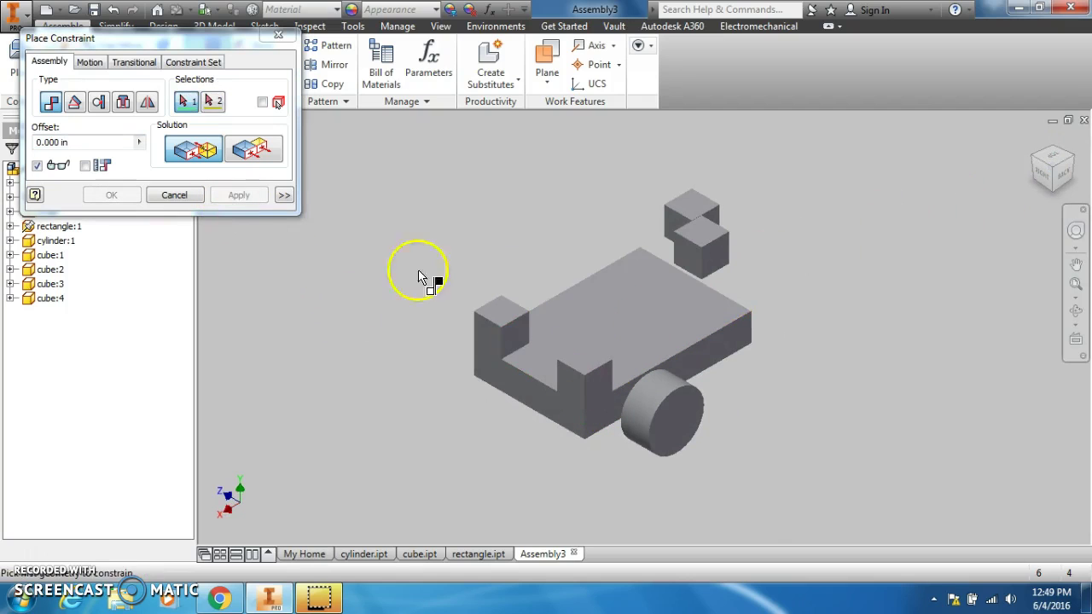
pyautogui.click(716, 281)
pyautogui.click(739, 325)
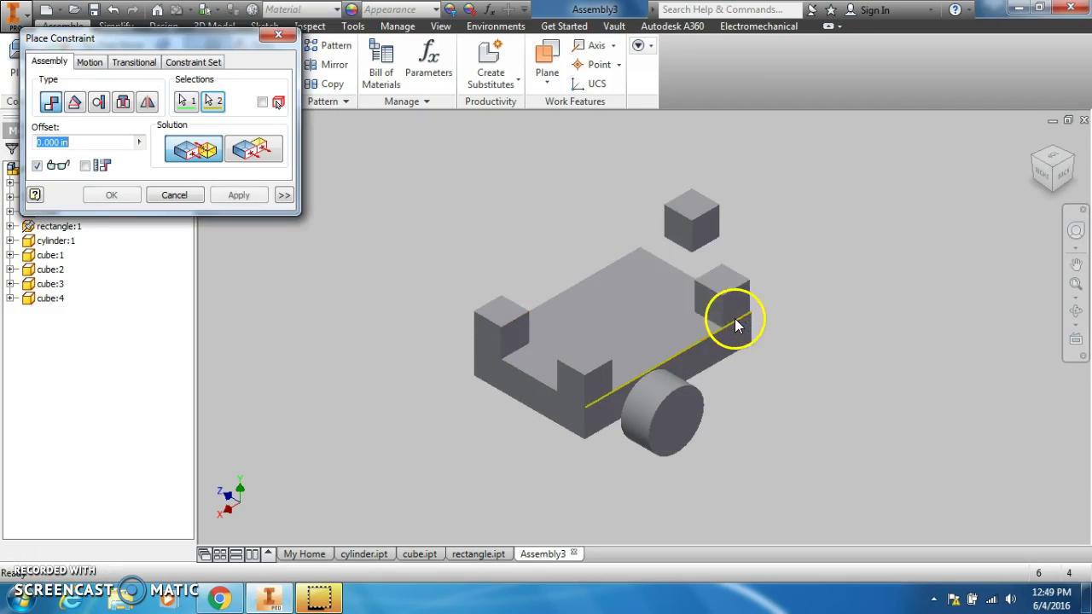
pyautogui.click(238, 195)
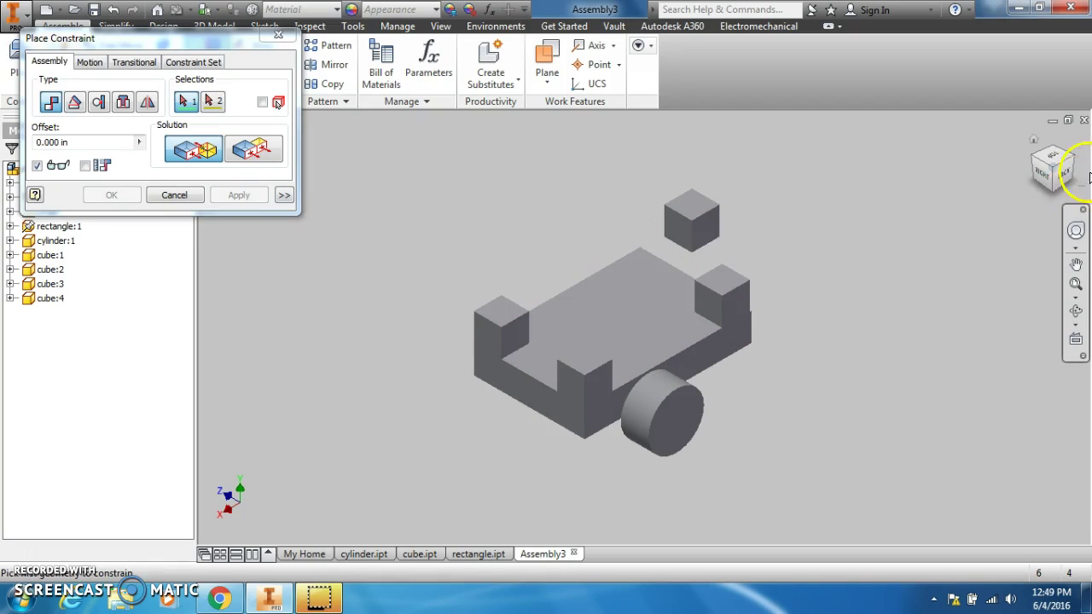
pyautogui.click(1076, 160)
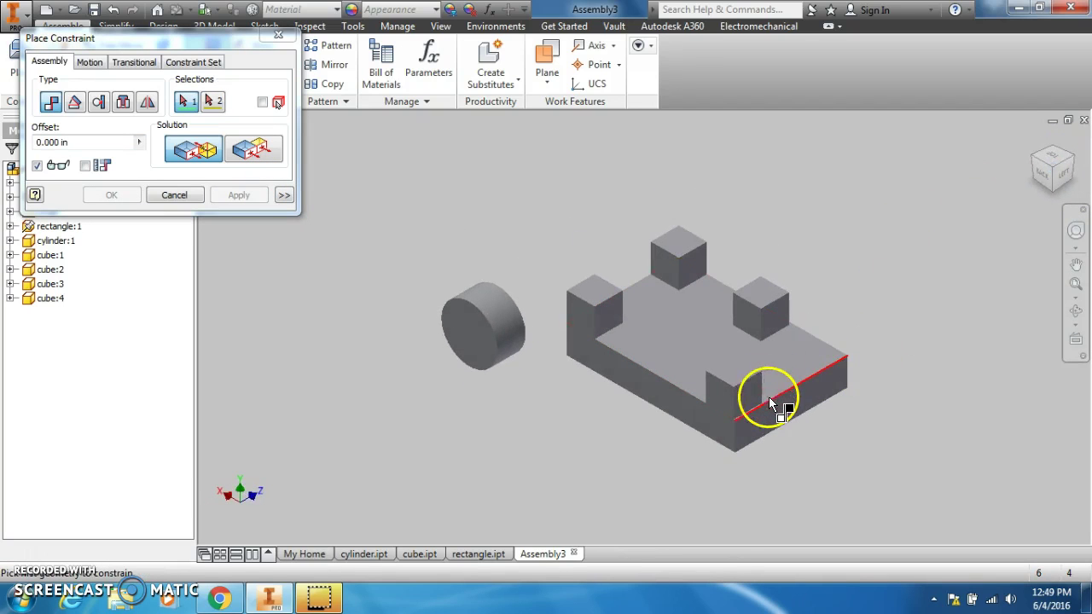
pyautogui.click(757, 405)
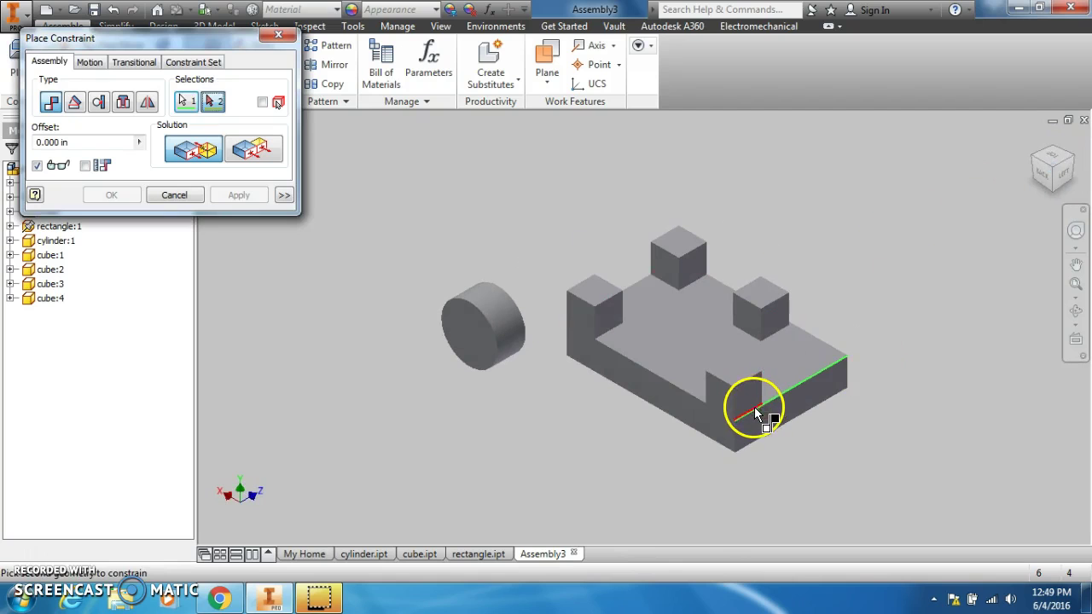
pyautogui.click(756, 407)
pyautogui.click(224, 195)
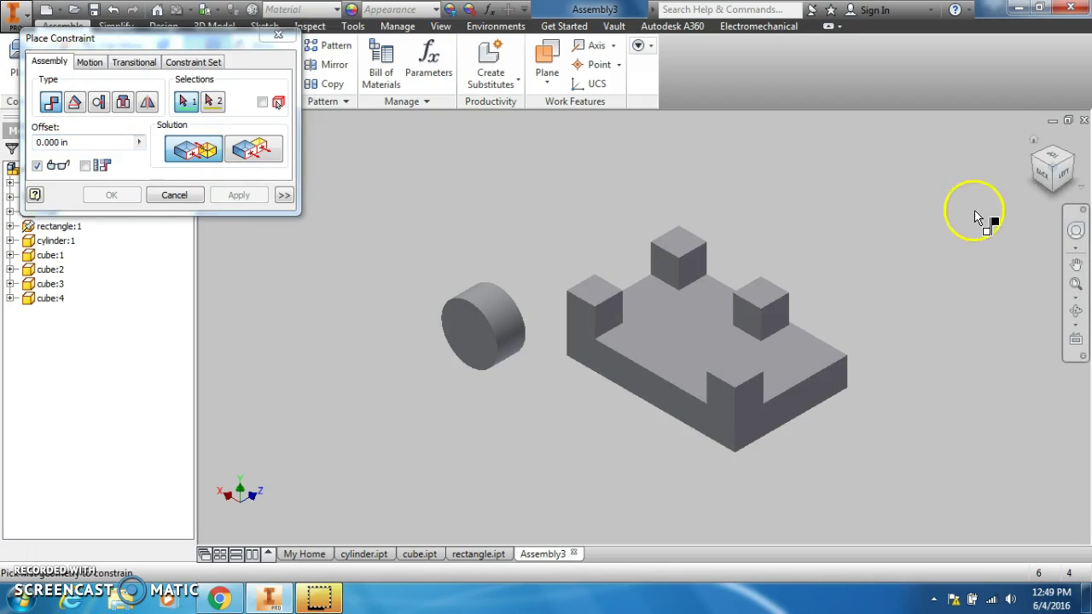
# Step: Apply the final flush mates on the last cube and close the constraint tool
pyautogui.click(1074, 165)
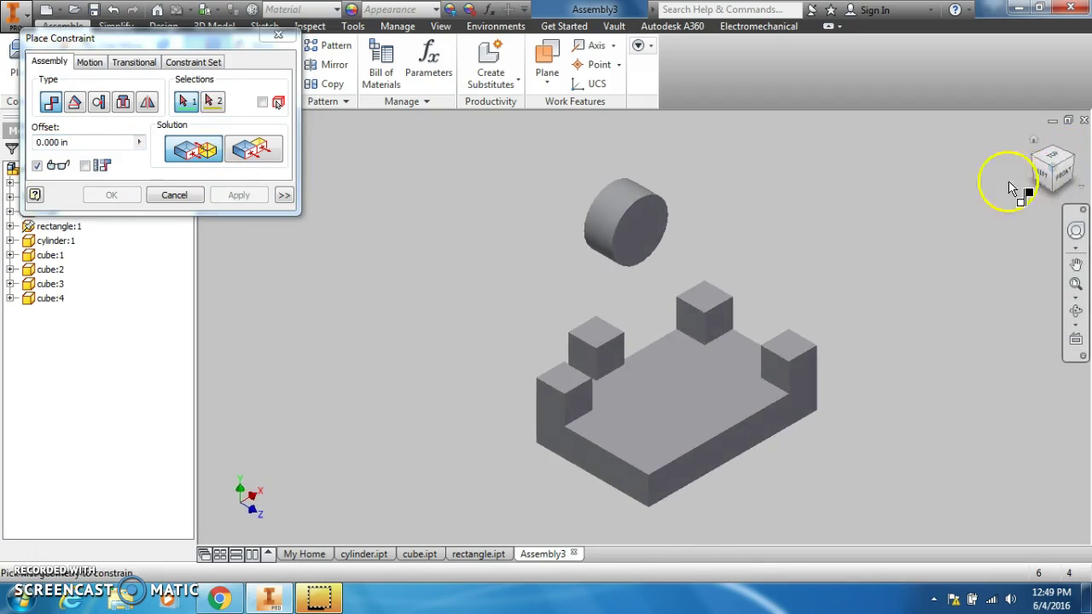
pyautogui.click(581, 378)
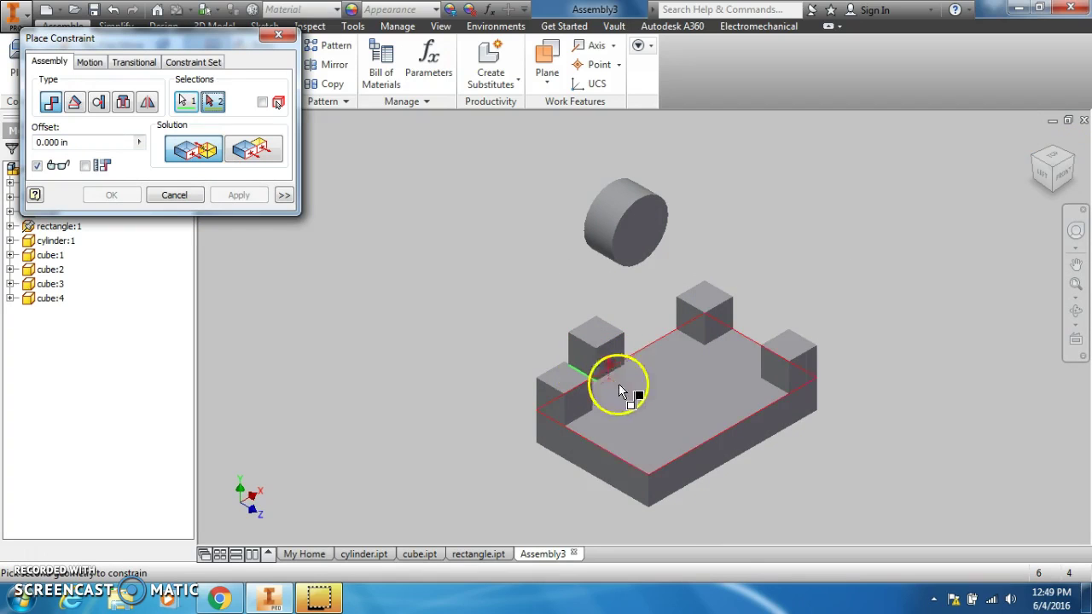
pyautogui.click(622, 468)
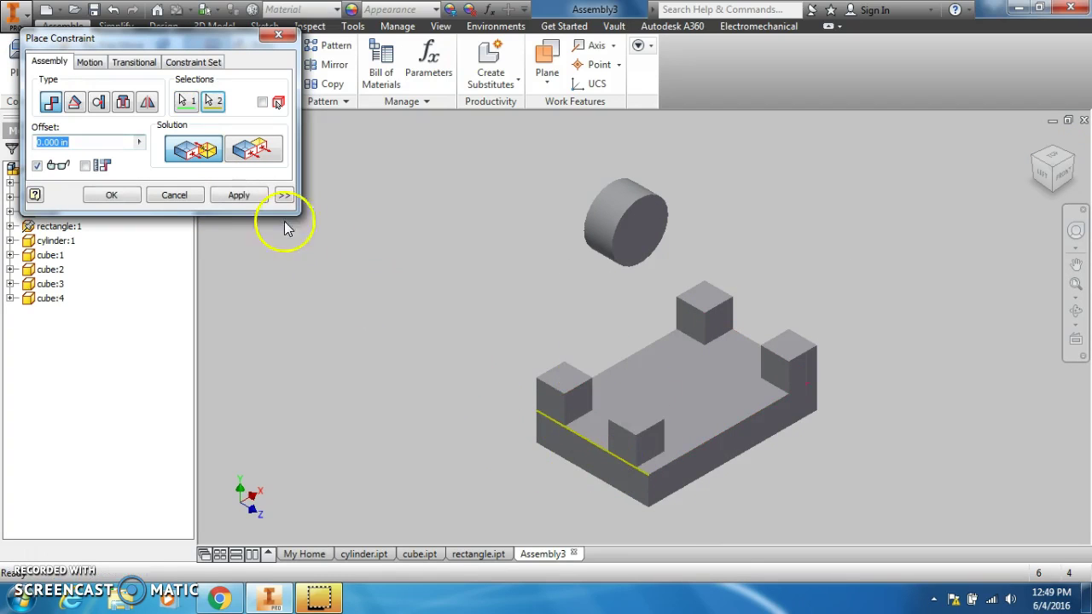
pyautogui.click(239, 195)
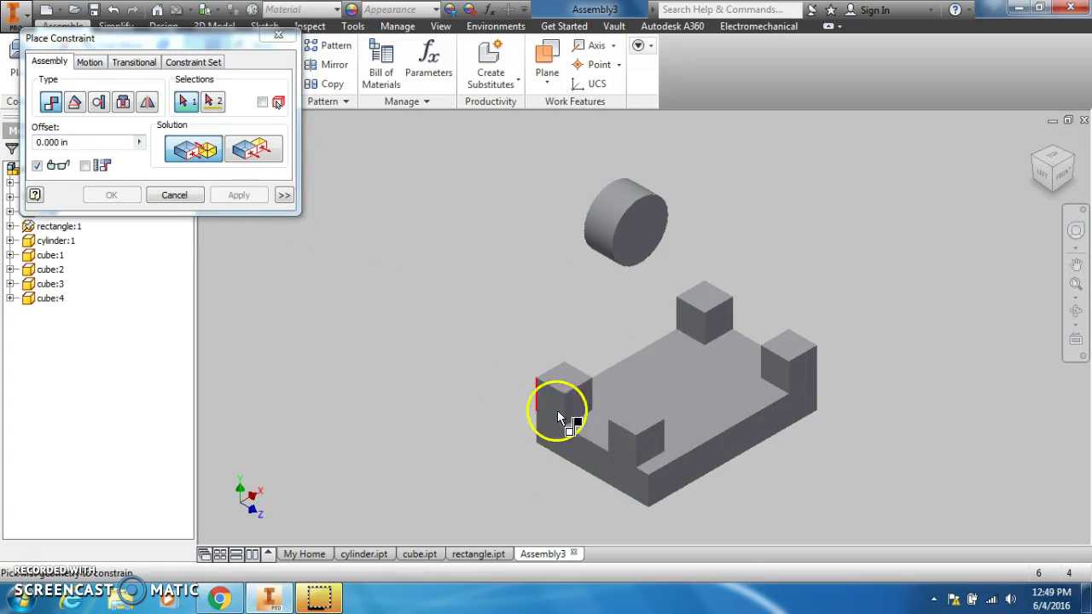
pyautogui.click(651, 456)
pyautogui.click(672, 463)
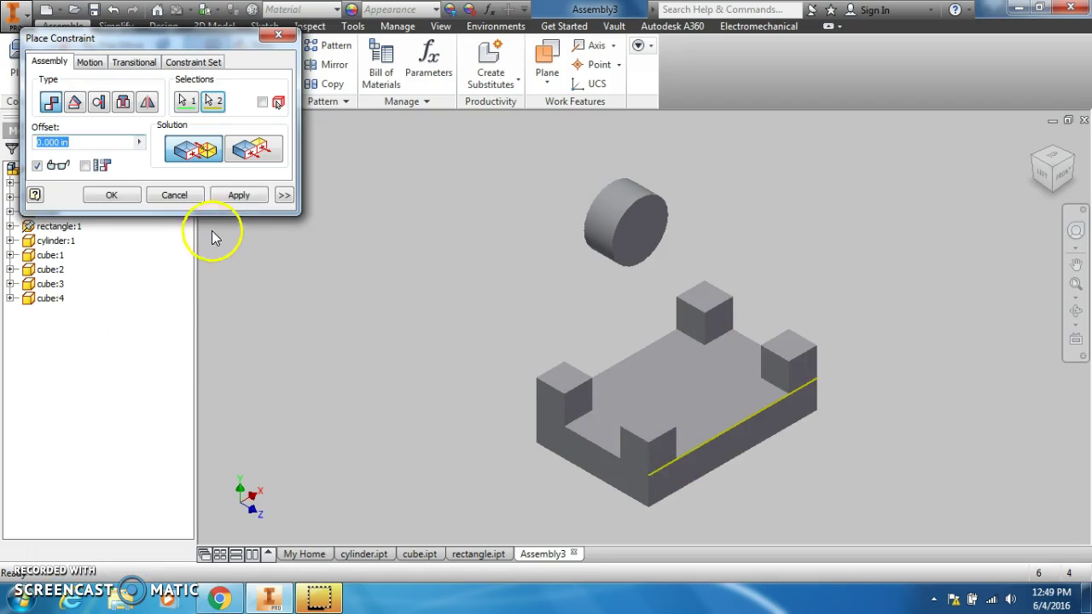
pyautogui.click(235, 195)
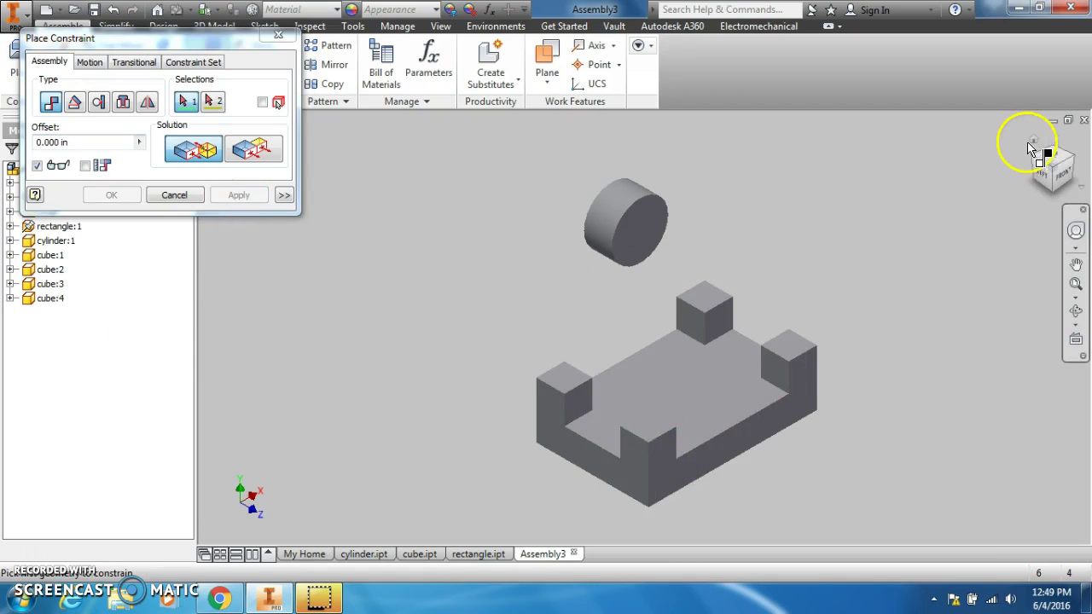
pyautogui.click(1029, 149)
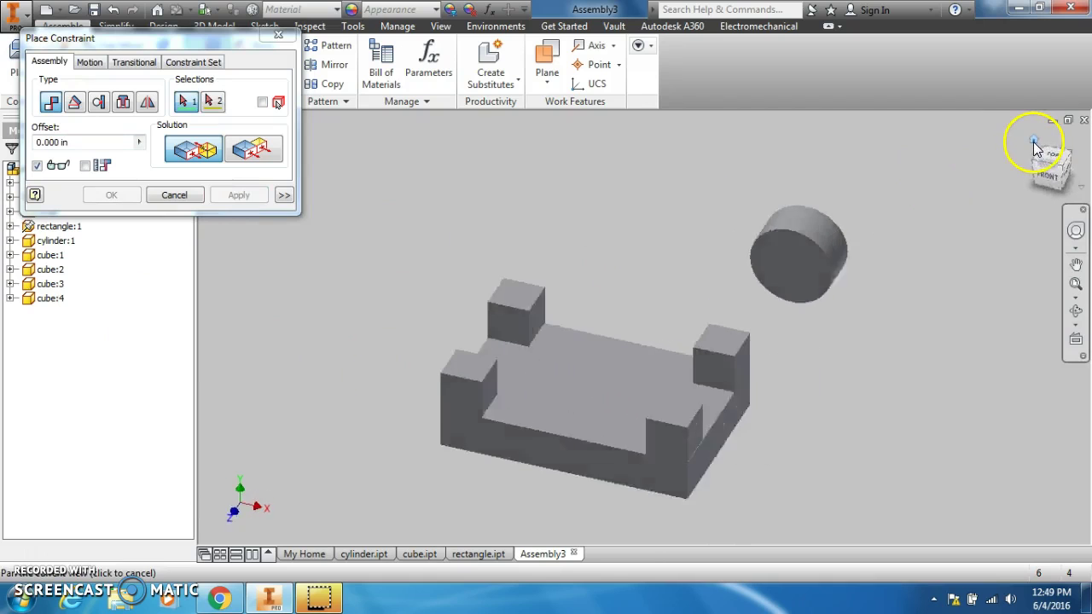
pyautogui.click(171, 198)
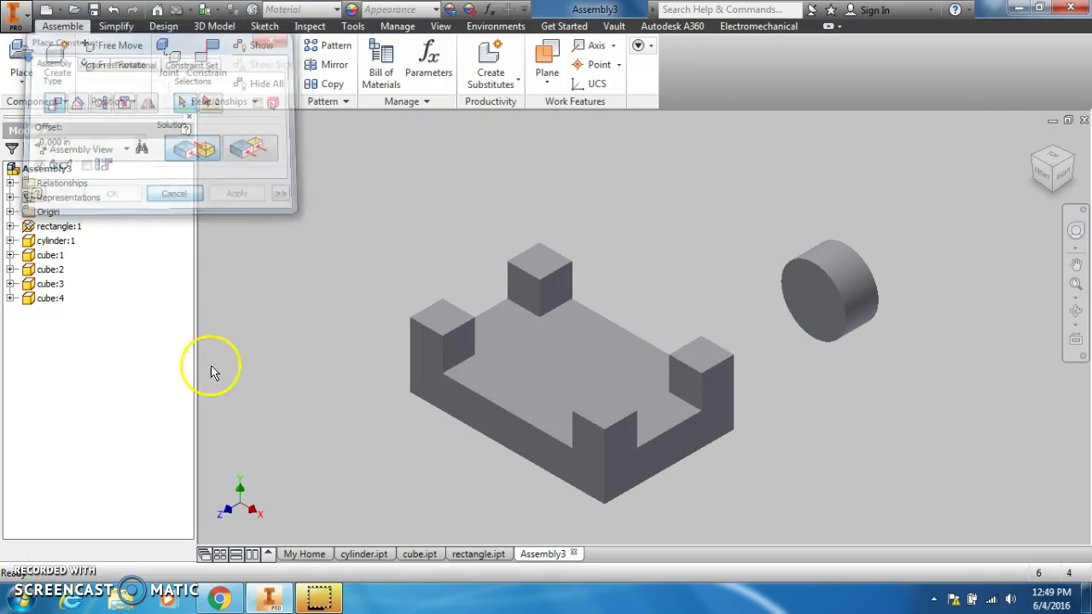
pyautogui.click(220, 598)
# Step: Highlight step 6's sentence about centring the cylinder on top of the rectangle
pyautogui.scroll(-3, 292, 374)
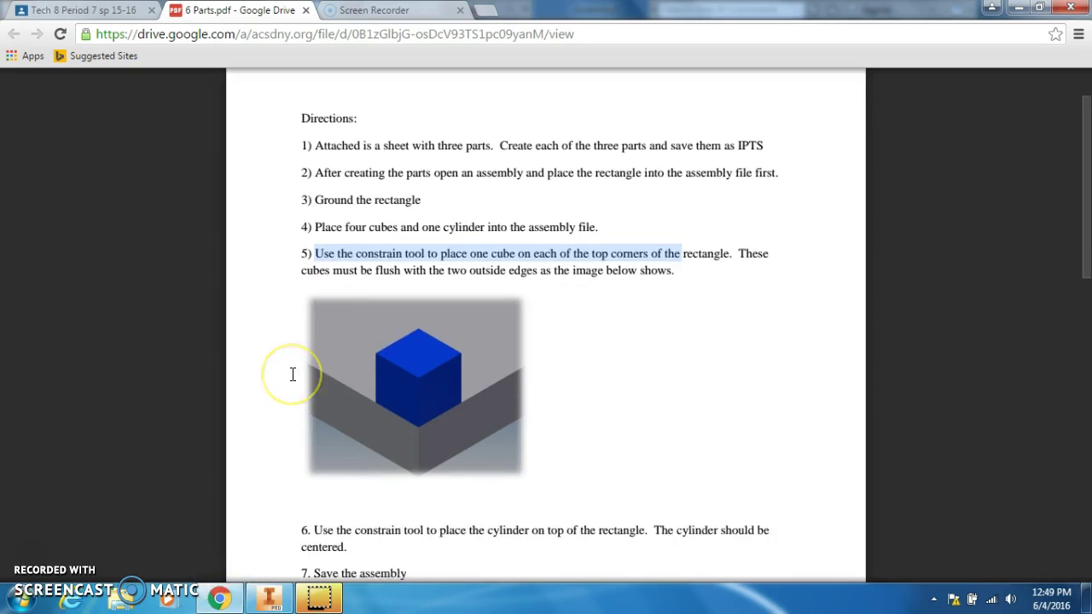
pyautogui.moveTo(314, 374); pyautogui.dragTo(627, 377)
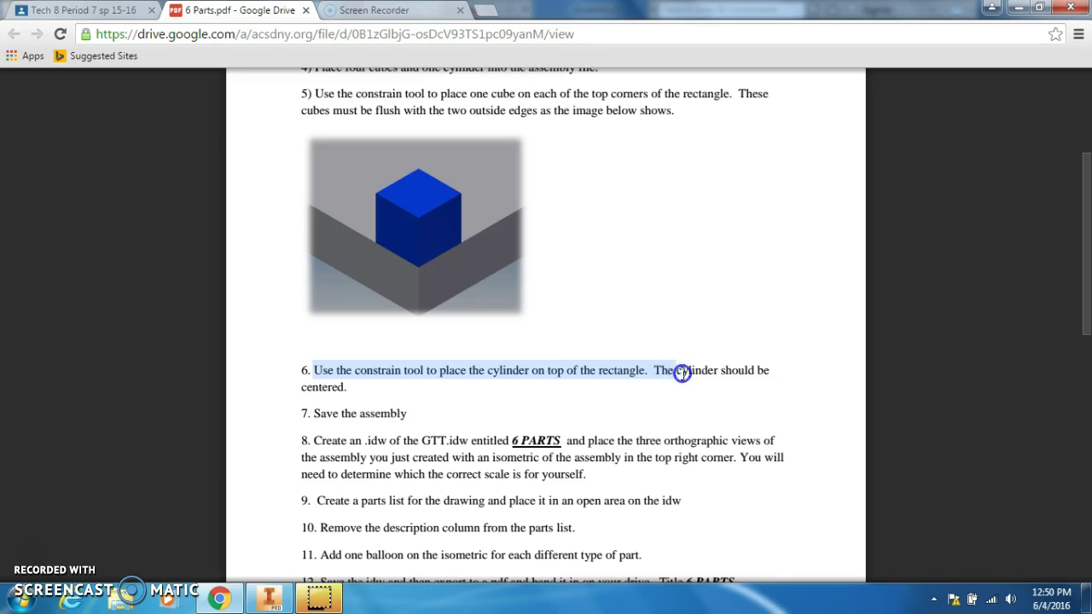
pyautogui.moveTo(683, 374); pyautogui.dragTo(711, 381)
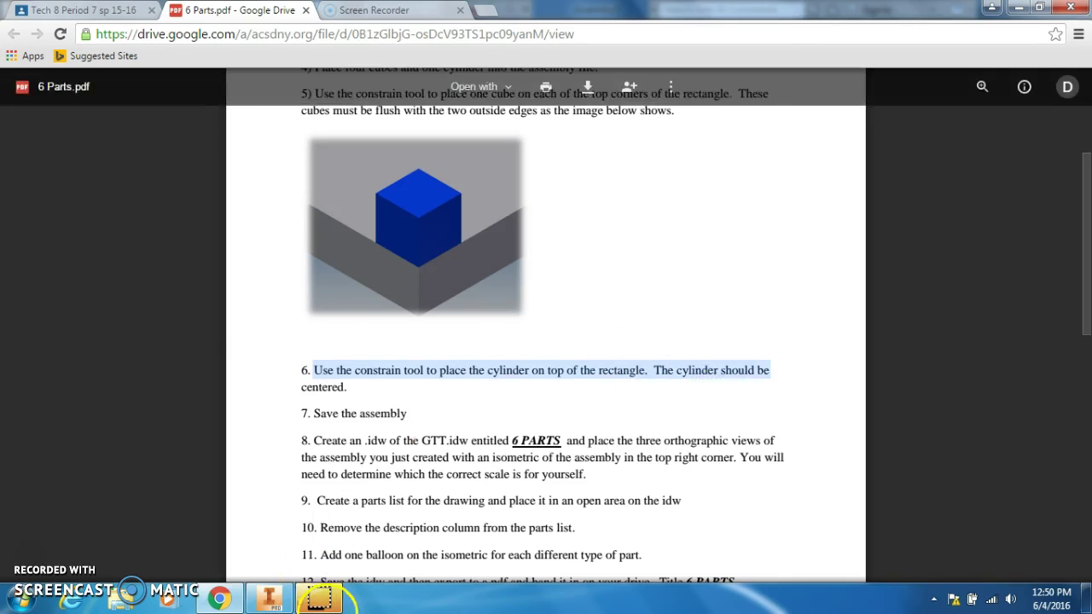
# Step: Join the cylinder's end face to the plate's top face with a rigid joint
pyautogui.click(269, 597)
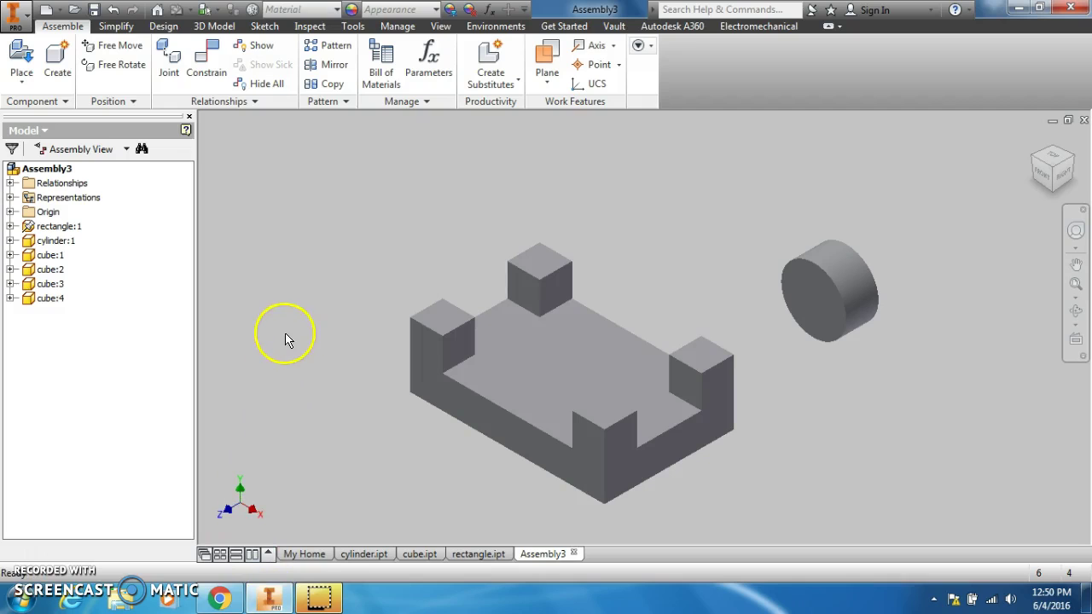
pyautogui.click(171, 57)
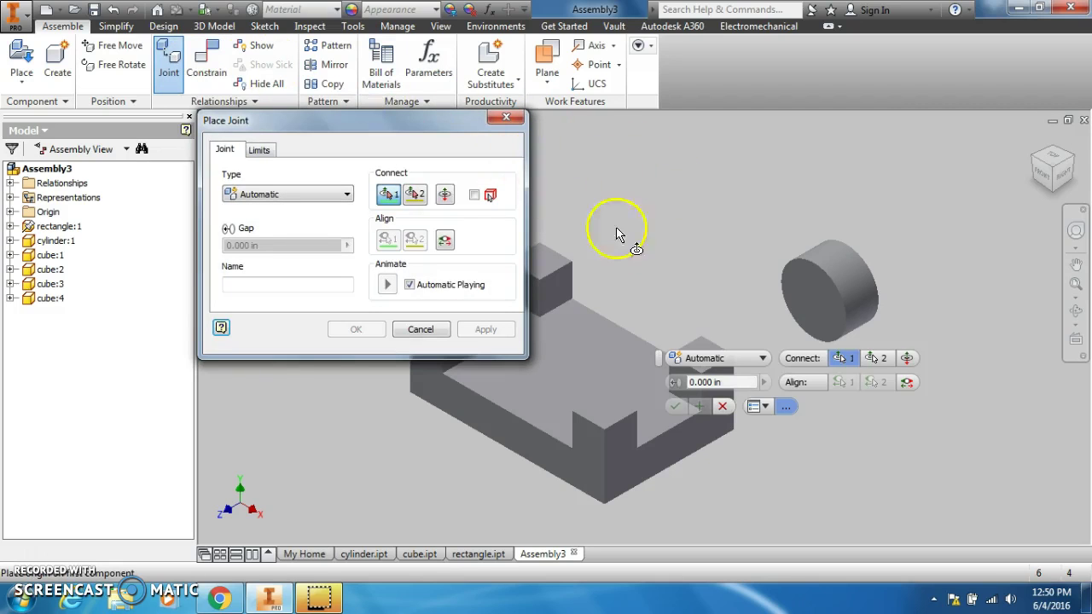
pyautogui.click(809, 315)
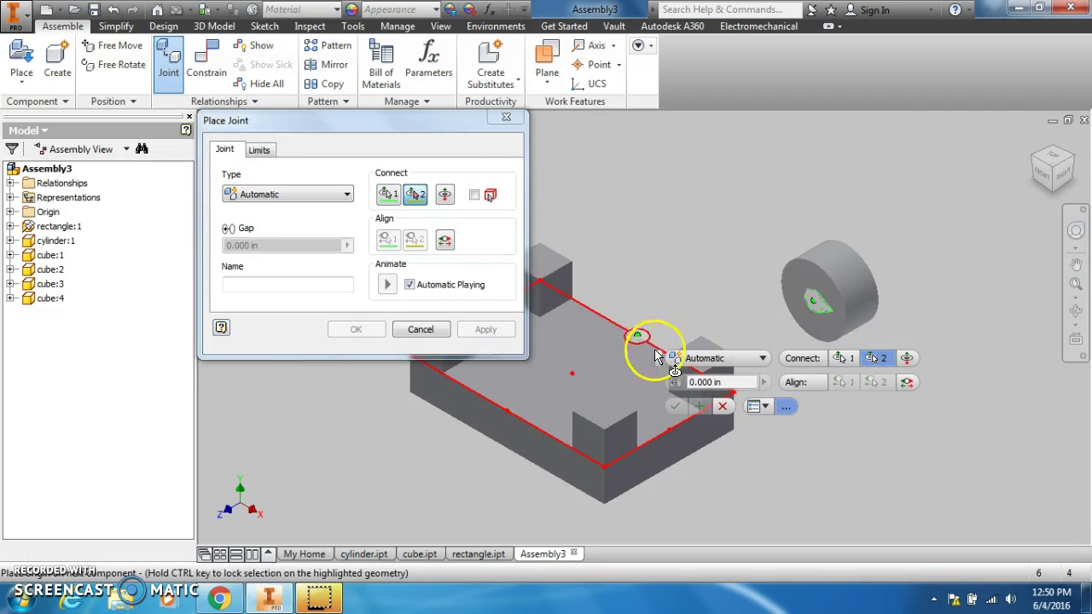
pyautogui.click(569, 381)
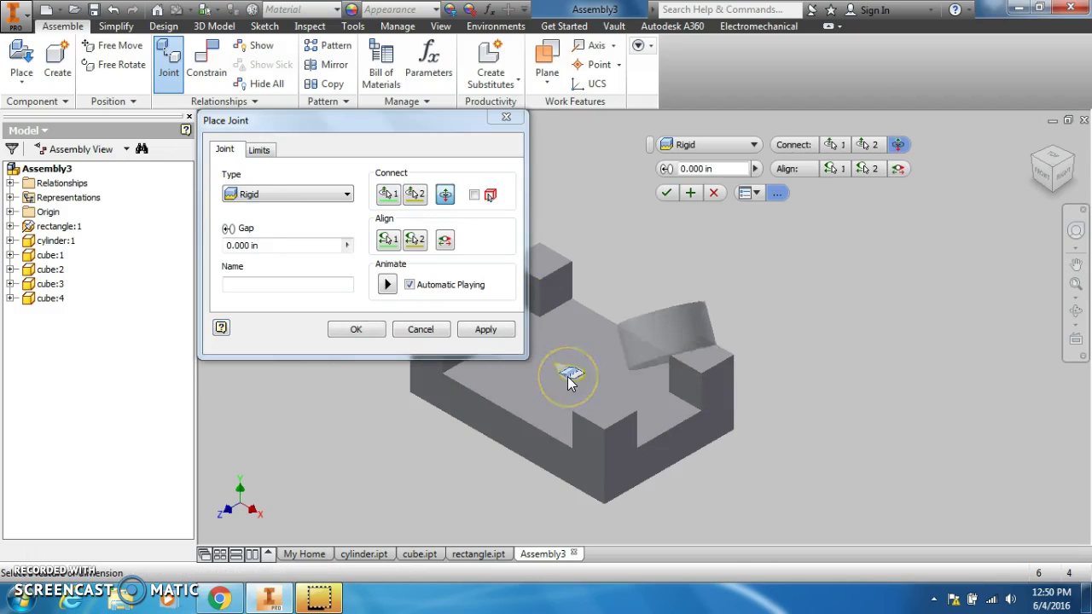
pyautogui.click(482, 329)
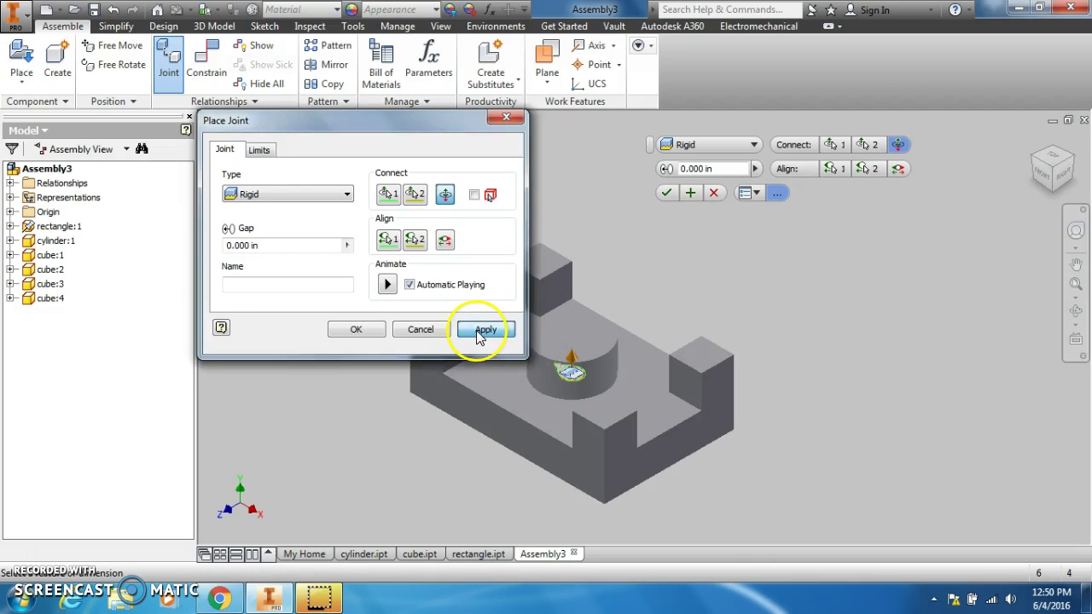
pyautogui.click(419, 330)
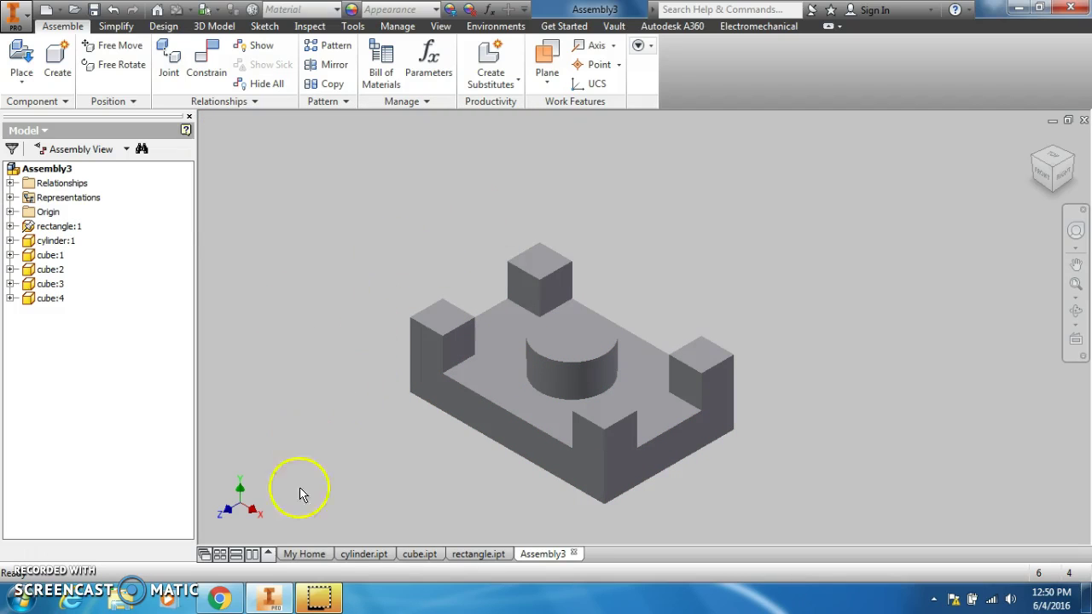
# Step: Highlight step 7, Save the assembly, in the directions PDF
pyautogui.moveTo(269, 602)
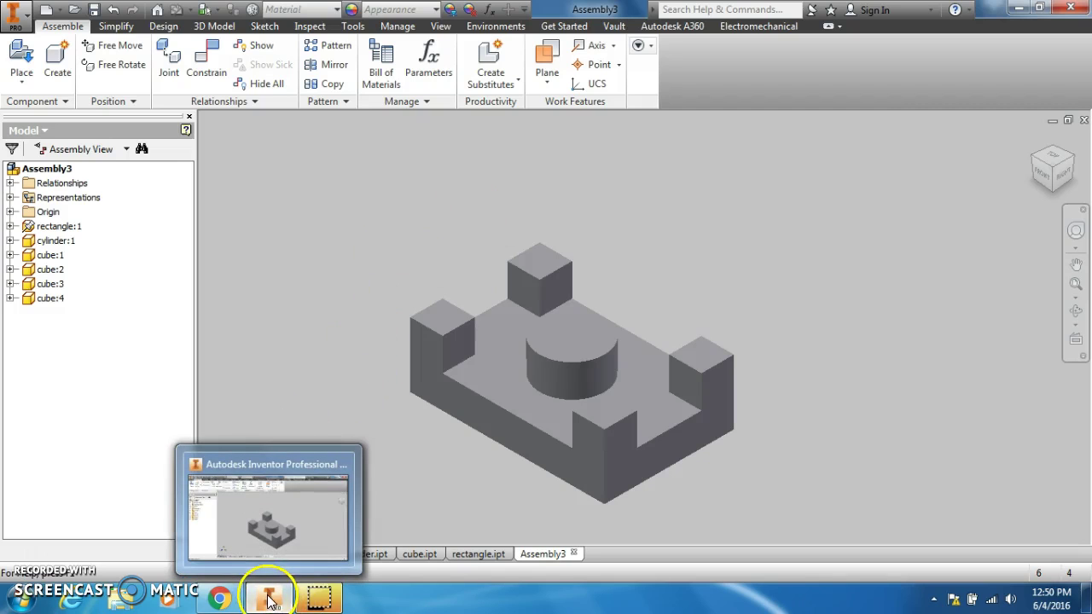
pyautogui.click(219, 597)
pyautogui.scroll(-2, 290, 393)
pyautogui.tripleClick(366, 335)
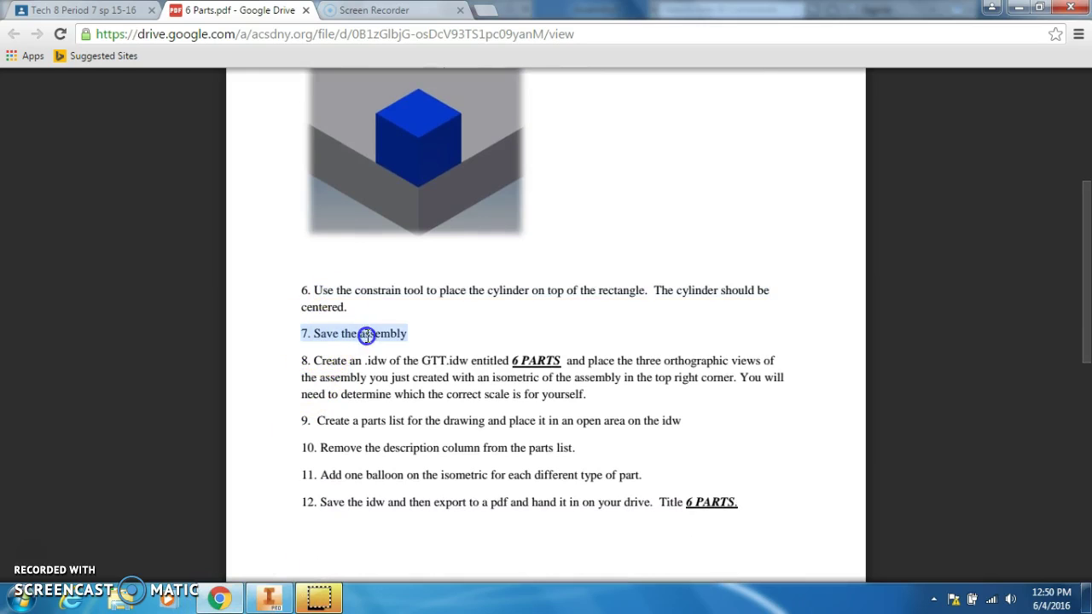
# Step: Save the assembly as assembly.iam
pyautogui.click(269, 599)
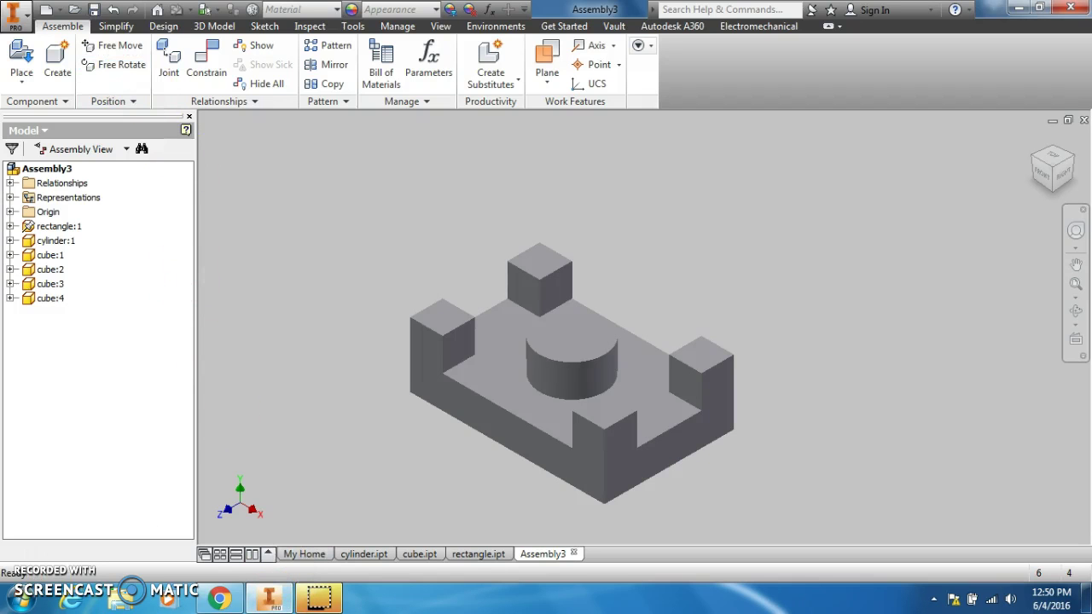
pyautogui.click(12, 21)
pyautogui.click(64, 138)
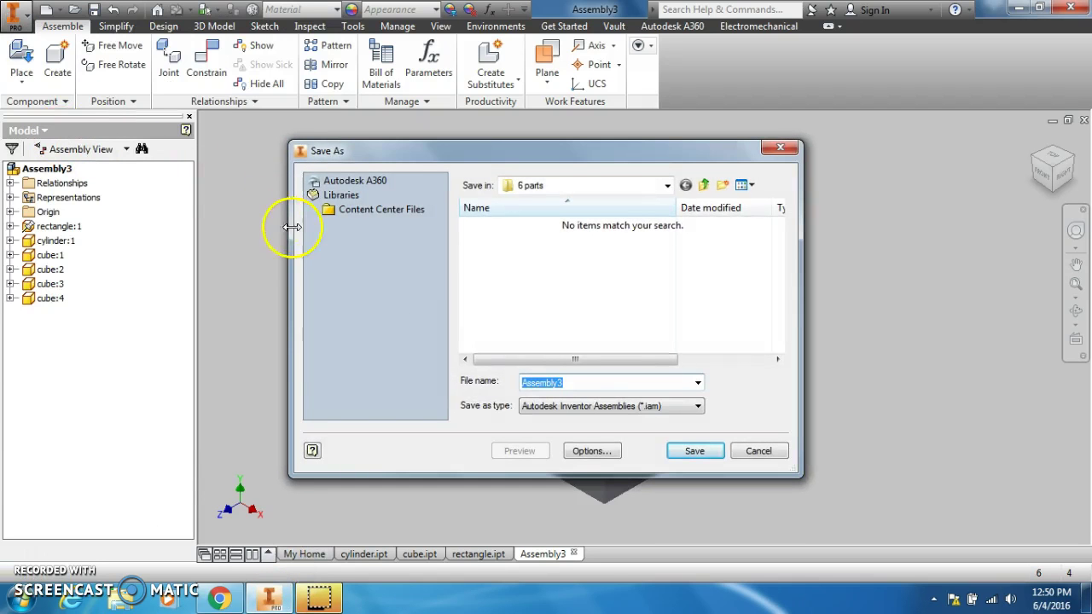
pyautogui.write('assemb')
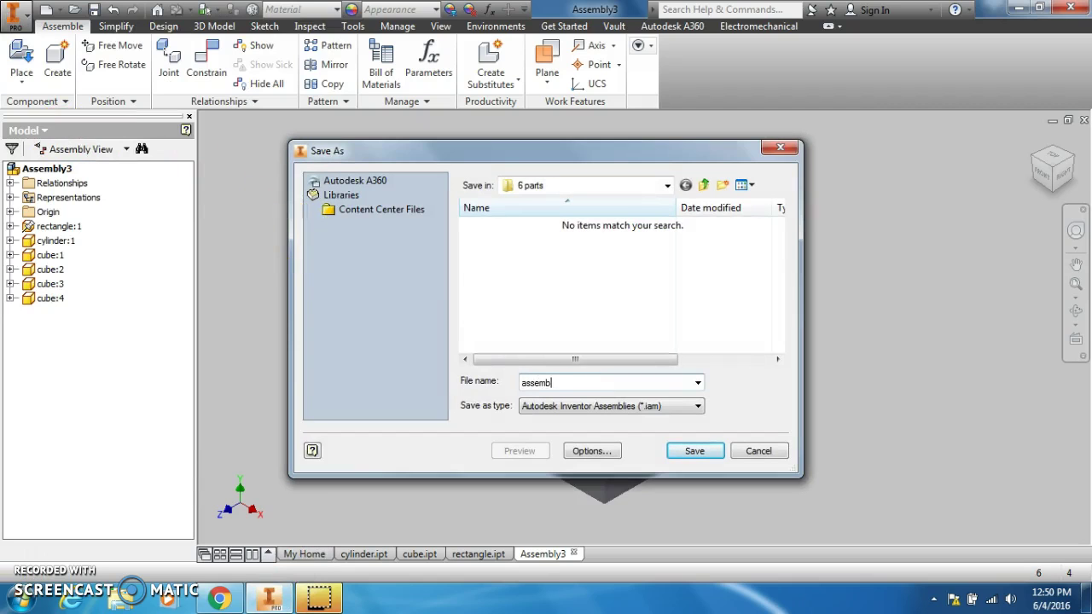
pyautogui.write('ly')
pyautogui.press('Return')
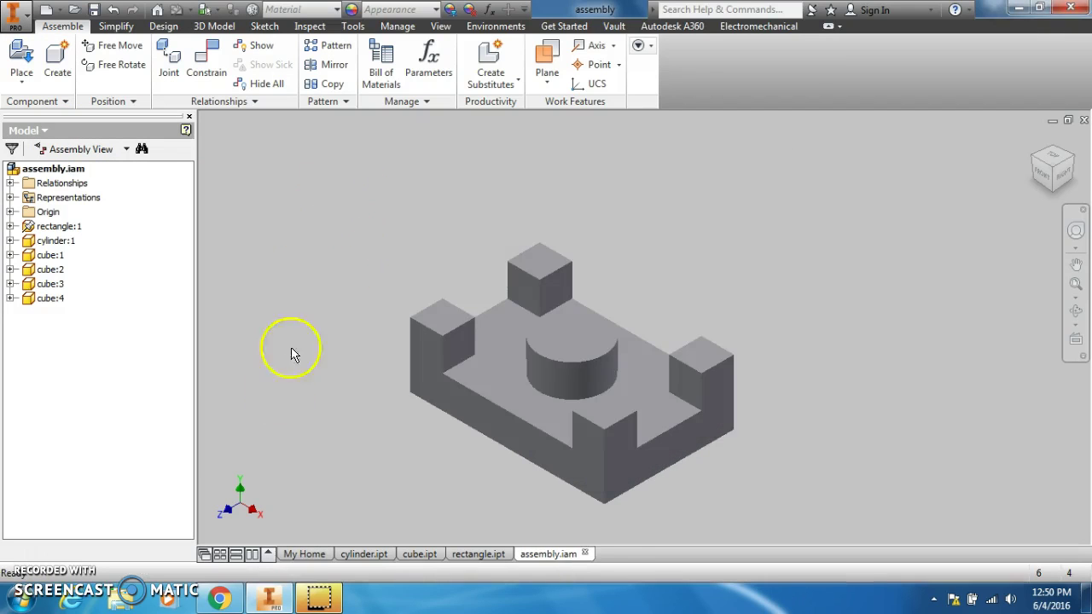
# Step: Highlight step 8's GTT.idw reference, three orthographic views requirement and scale note
pyautogui.click(228, 607)
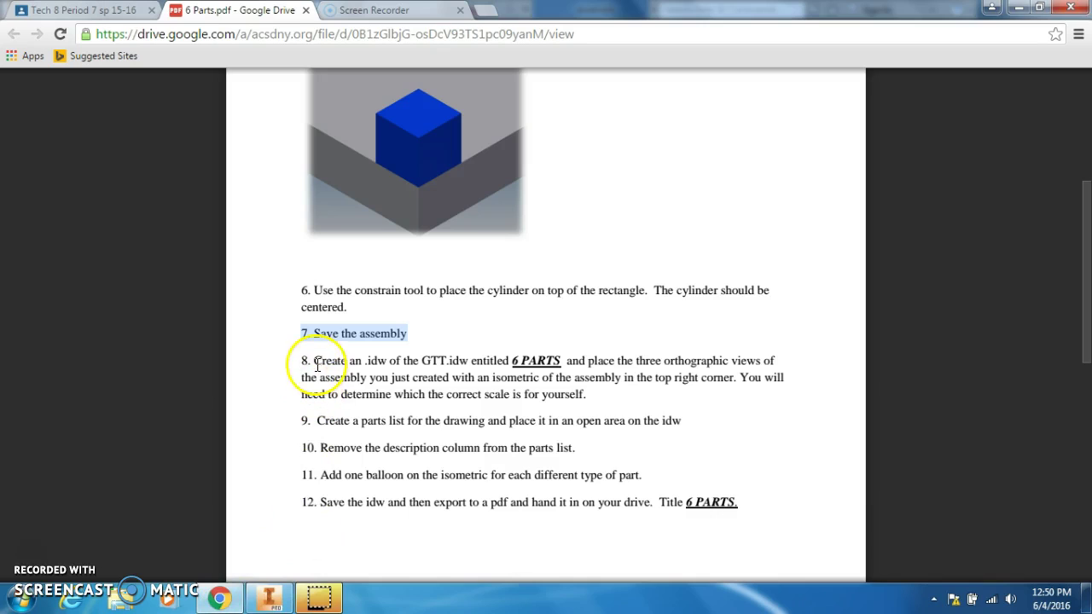
pyautogui.moveTo(314, 360); pyautogui.dragTo(529, 389)
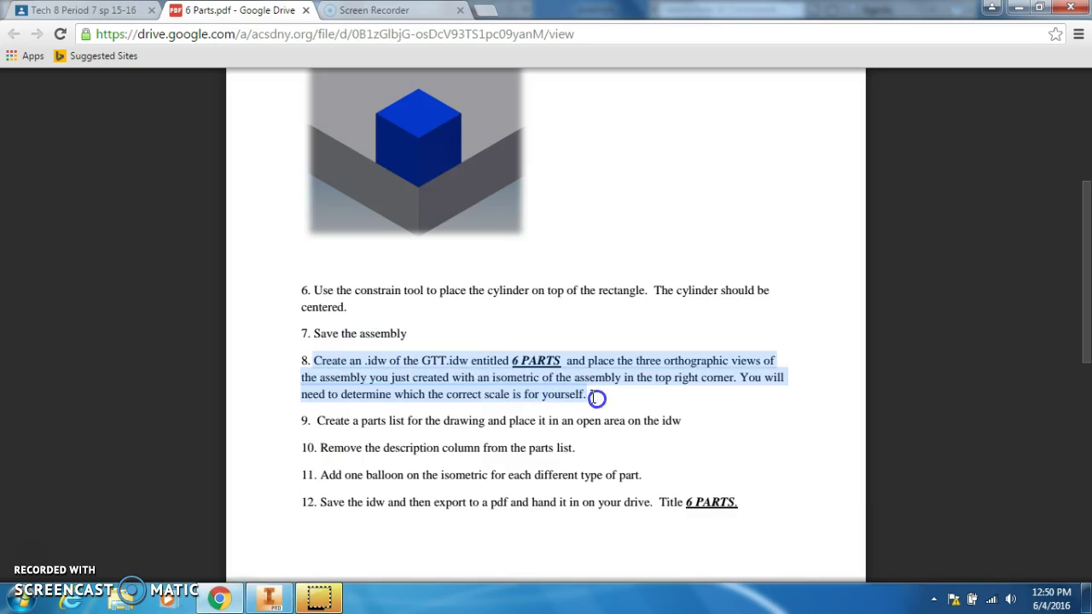
pyautogui.click(409, 357)
pyautogui.moveTo(403, 360); pyautogui.dragTo(460, 352)
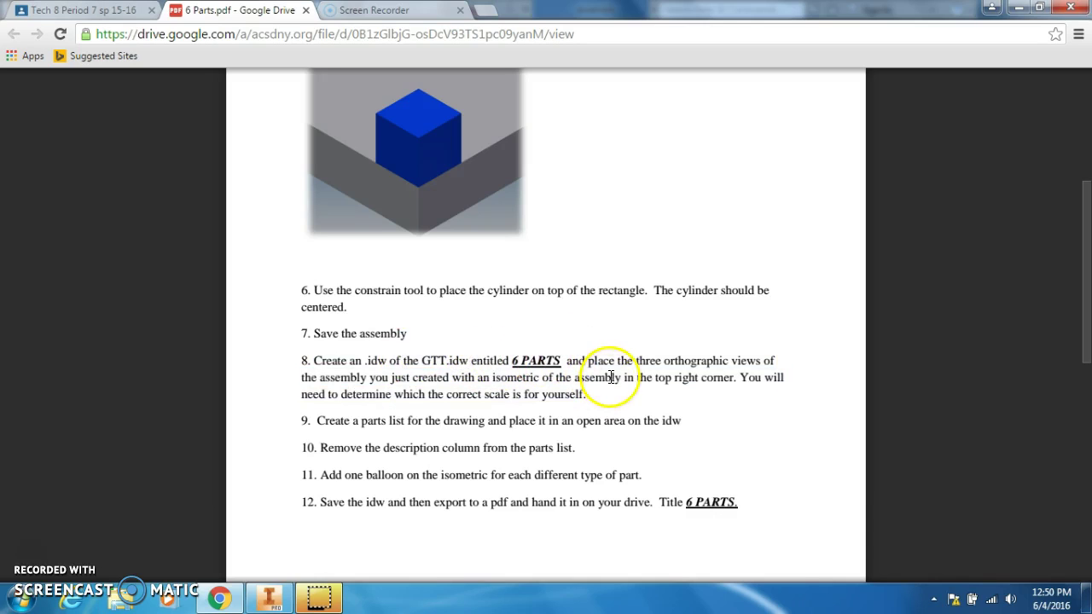
pyautogui.moveTo(618, 360); pyautogui.dragTo(731, 358)
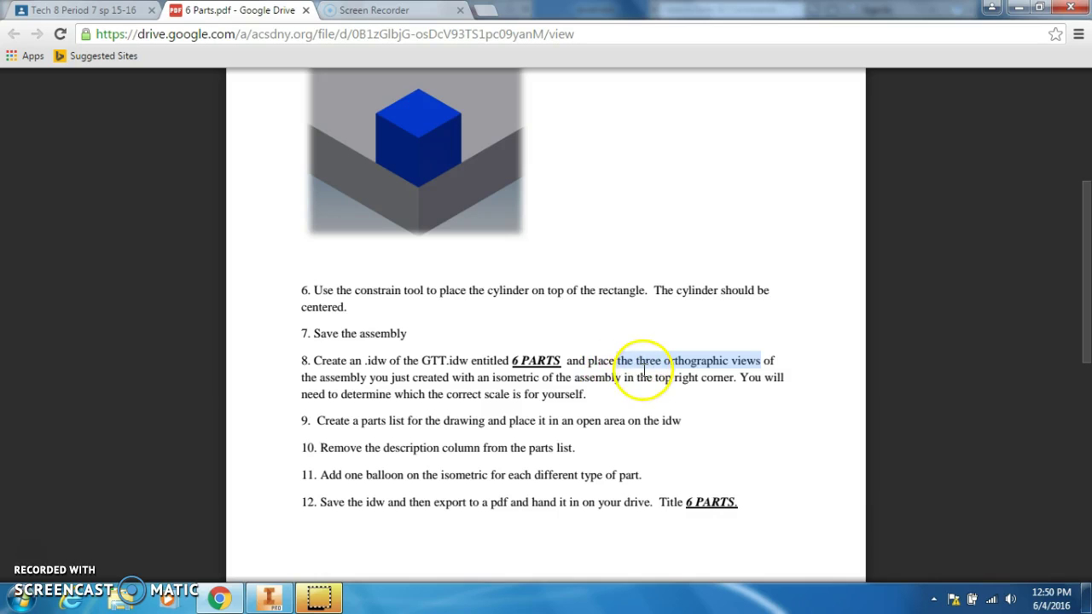
pyautogui.tripleClick(597, 396)
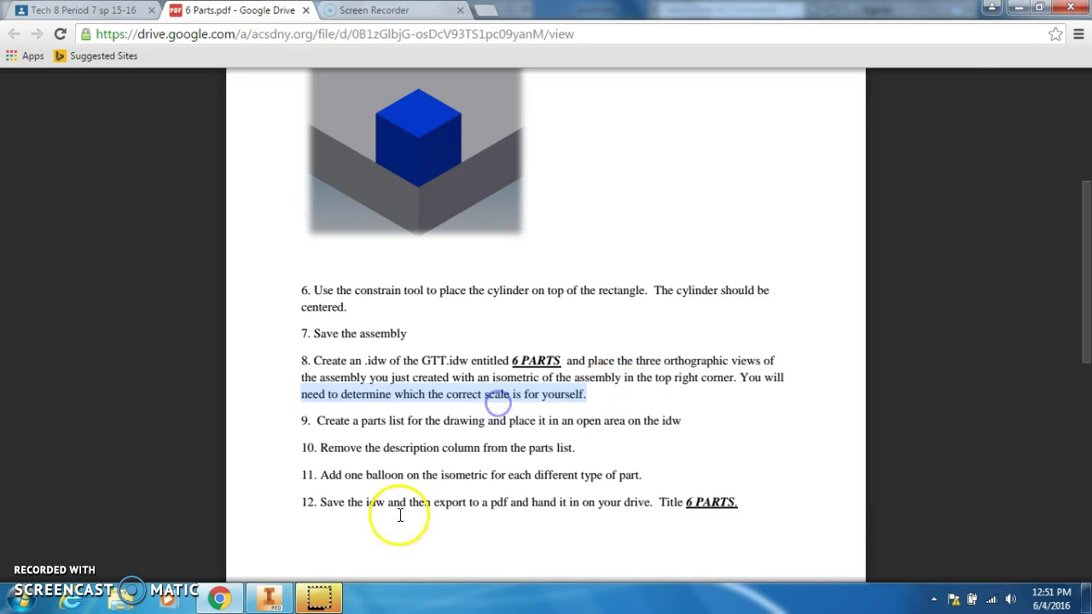
pyautogui.click(269, 598)
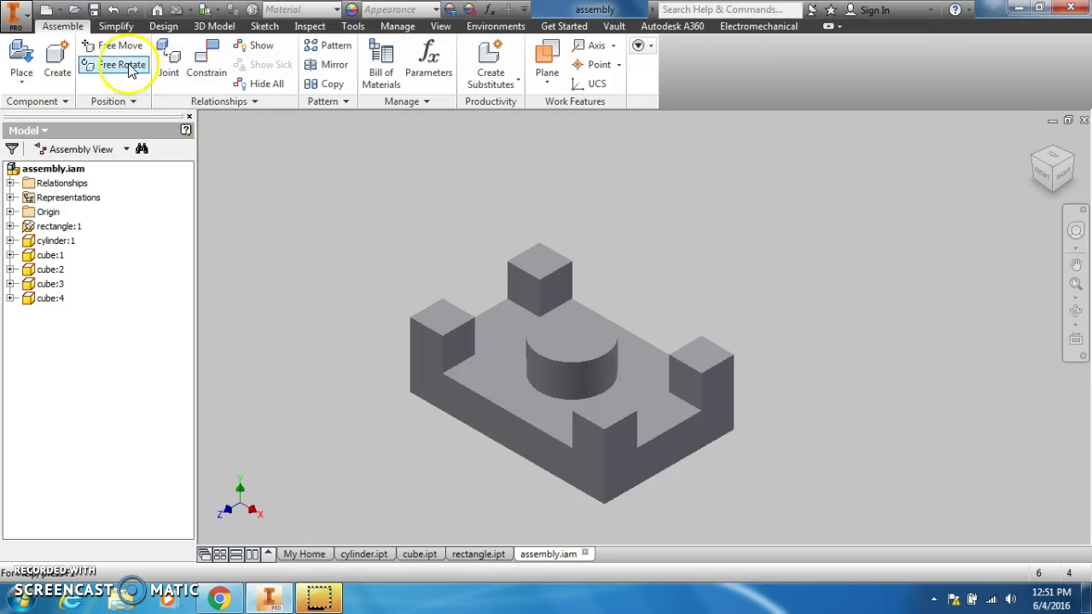
# Step: Create a new drawing from the UVMS Template.idw template
pyautogui.click(46, 9)
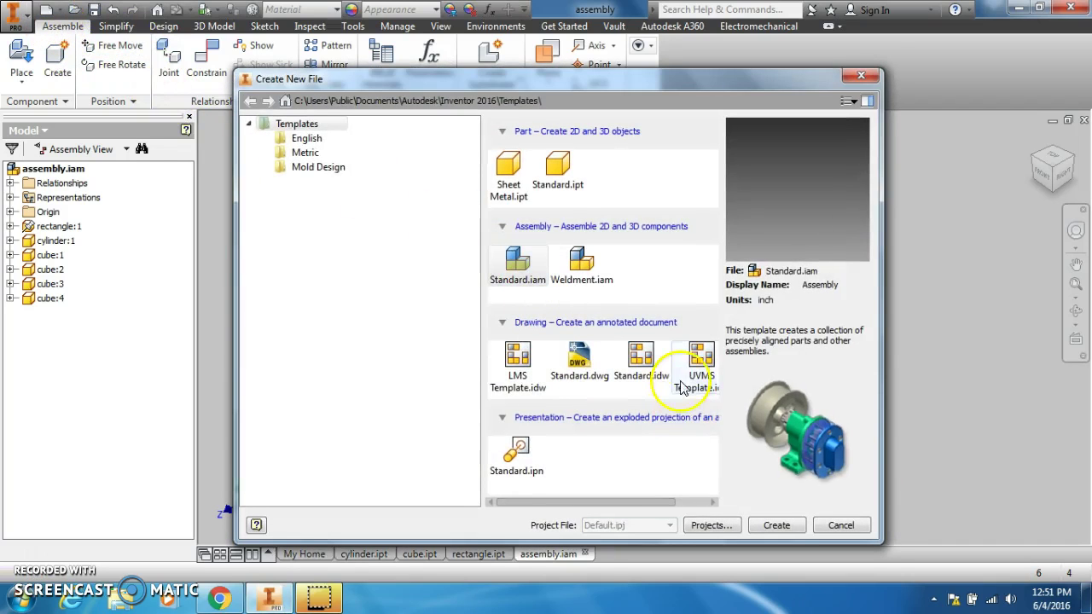
pyautogui.click(684, 385)
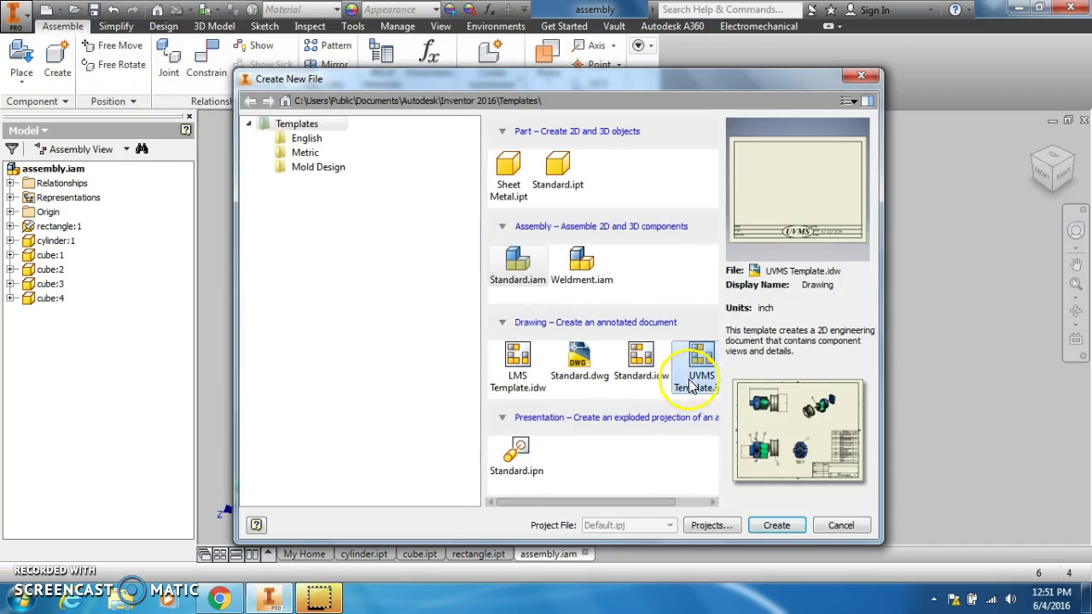
pyautogui.click(777, 526)
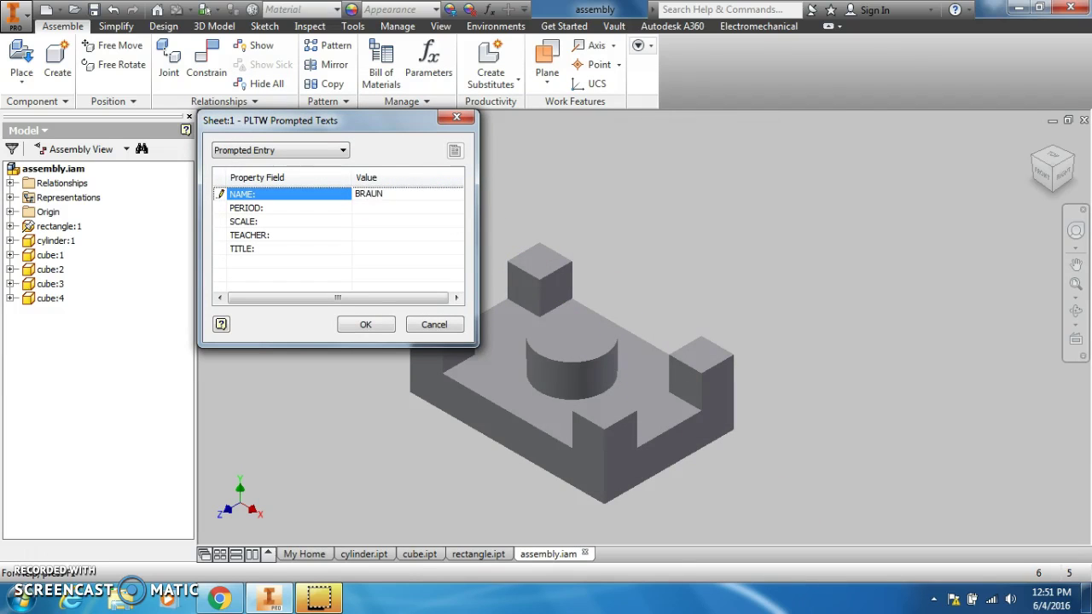
# Step: Fill the title block with period 1 and title 6 PARTS, accepting the style notice
pyautogui.click(384, 208)
pyautogui.write('1')
pyautogui.click(377, 220)
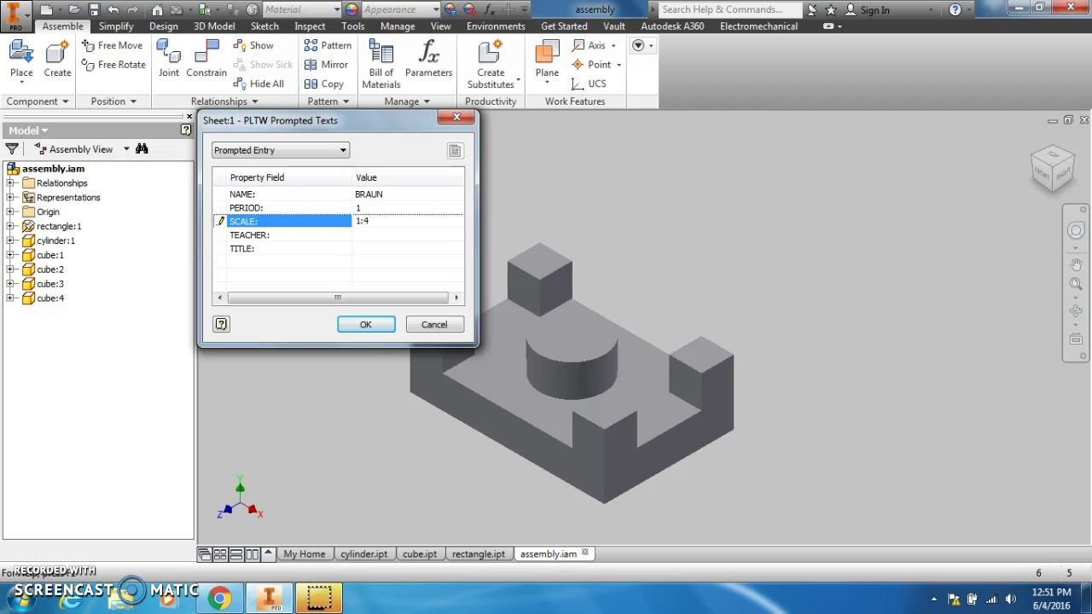
pyautogui.click(383, 235)
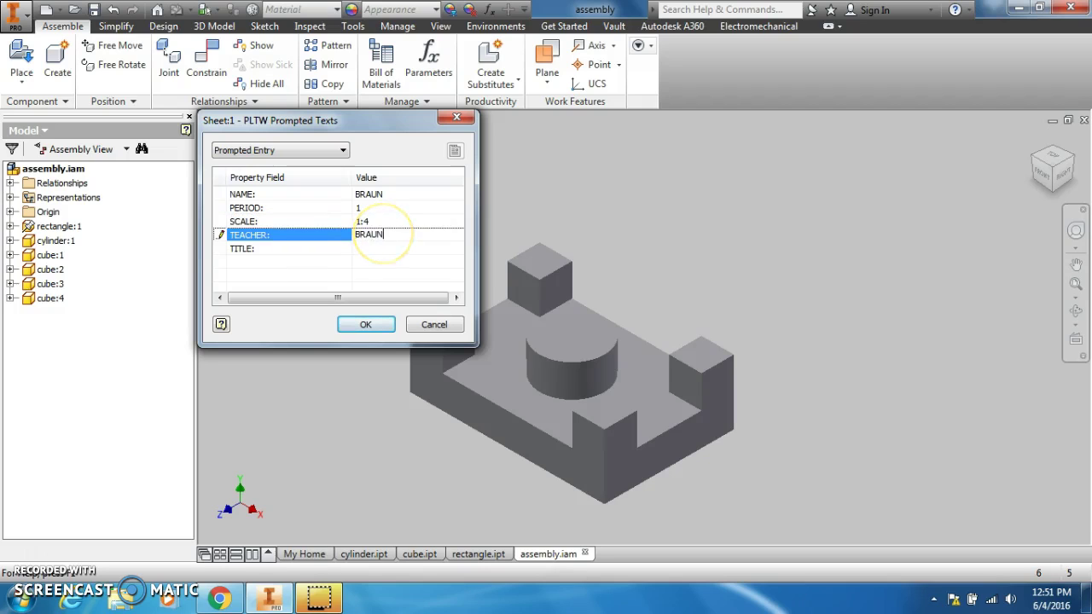
pyautogui.click(376, 251)
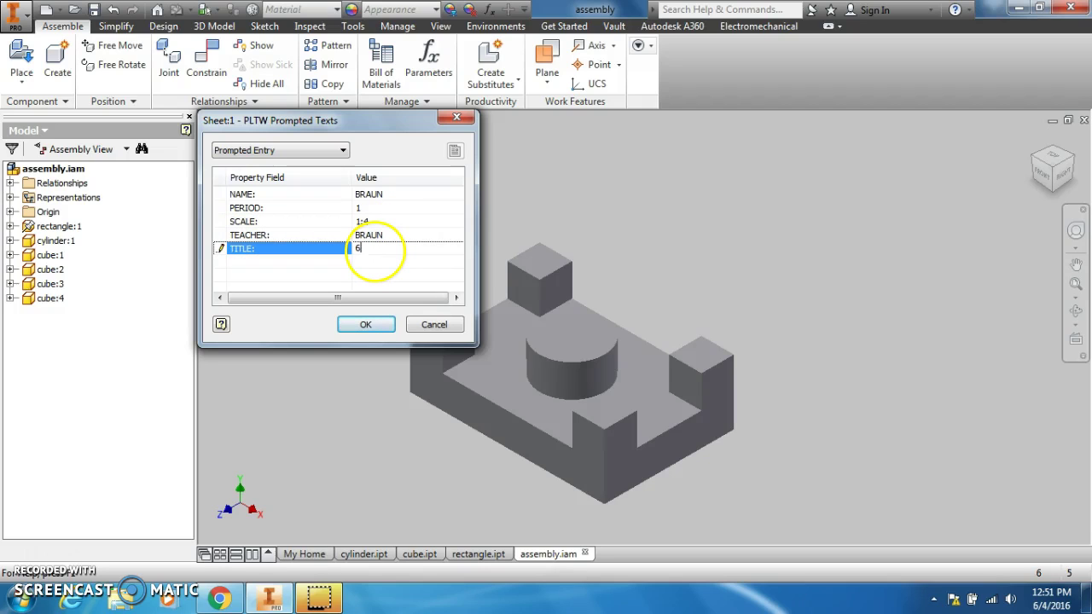
pyautogui.write('6 PARTS')
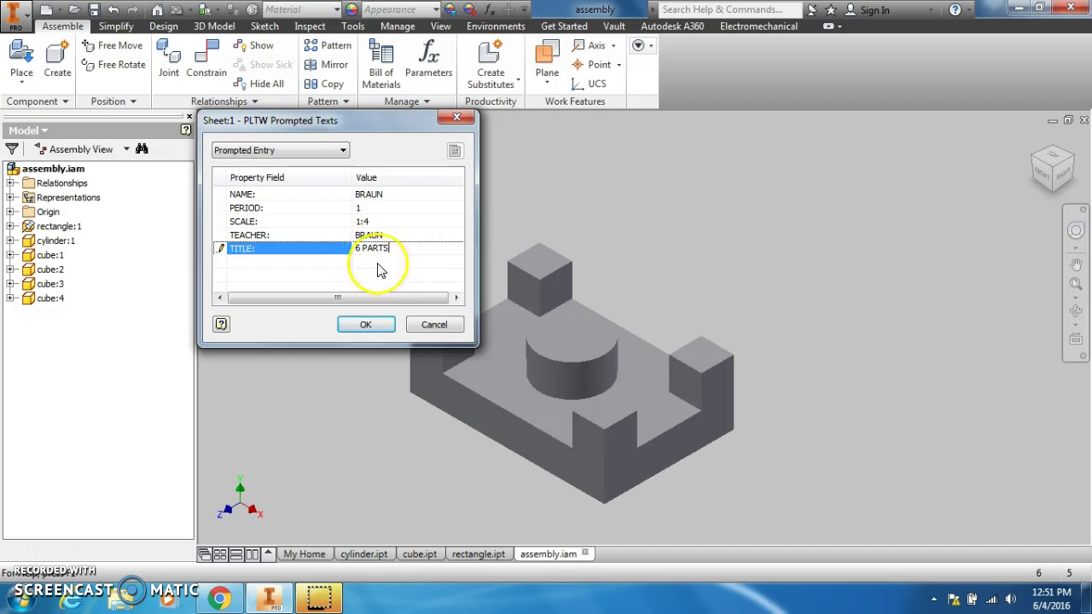
pyautogui.click(381, 323)
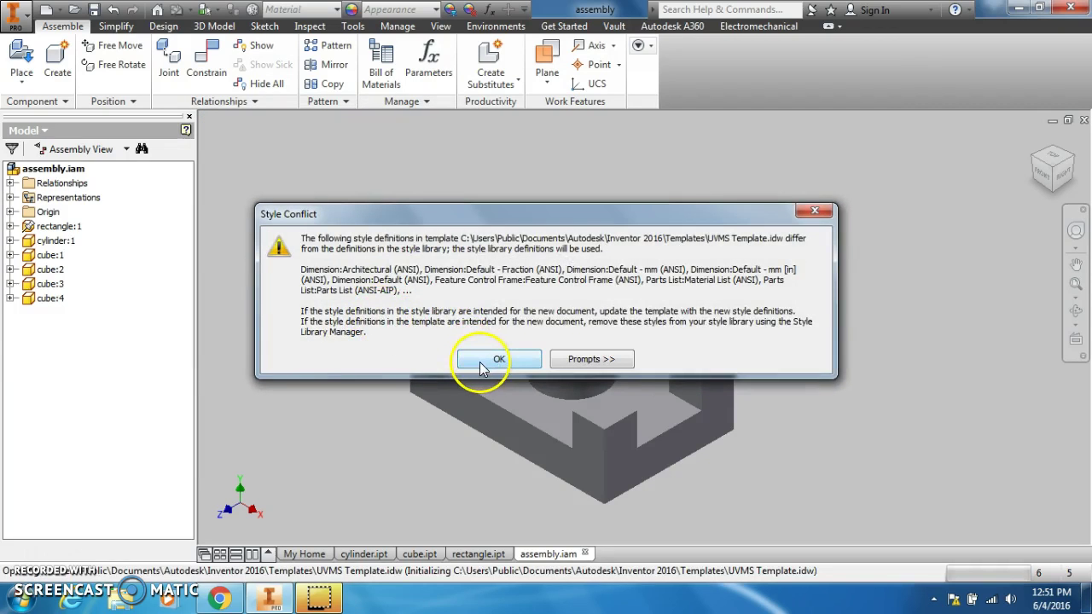
pyautogui.click(498, 359)
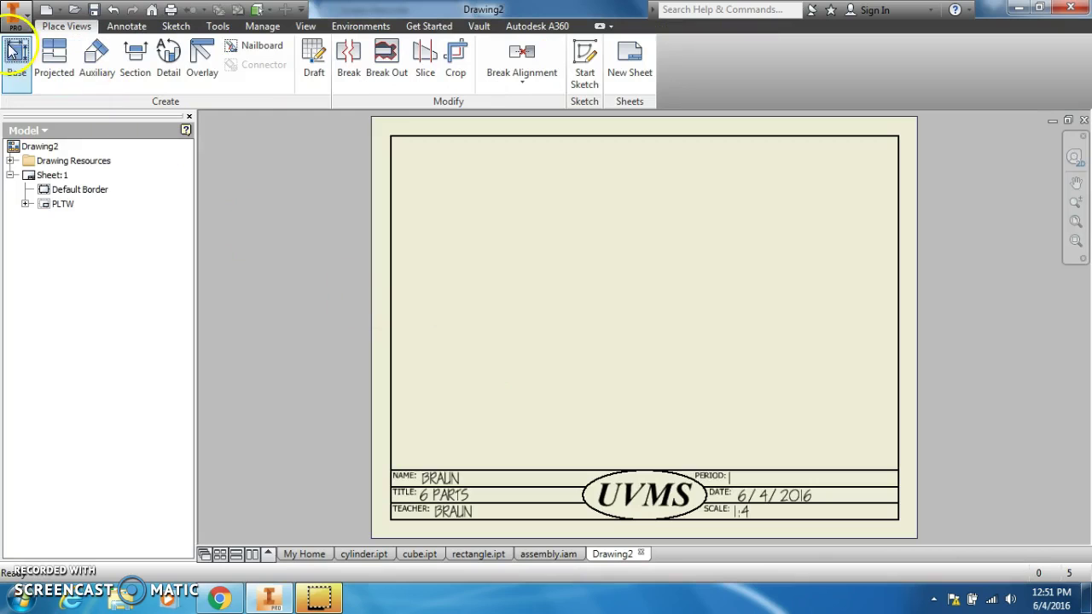
# Step: Place a front base view of assembly.iam with projected top, right side and isometric views
pyautogui.click(17, 53)
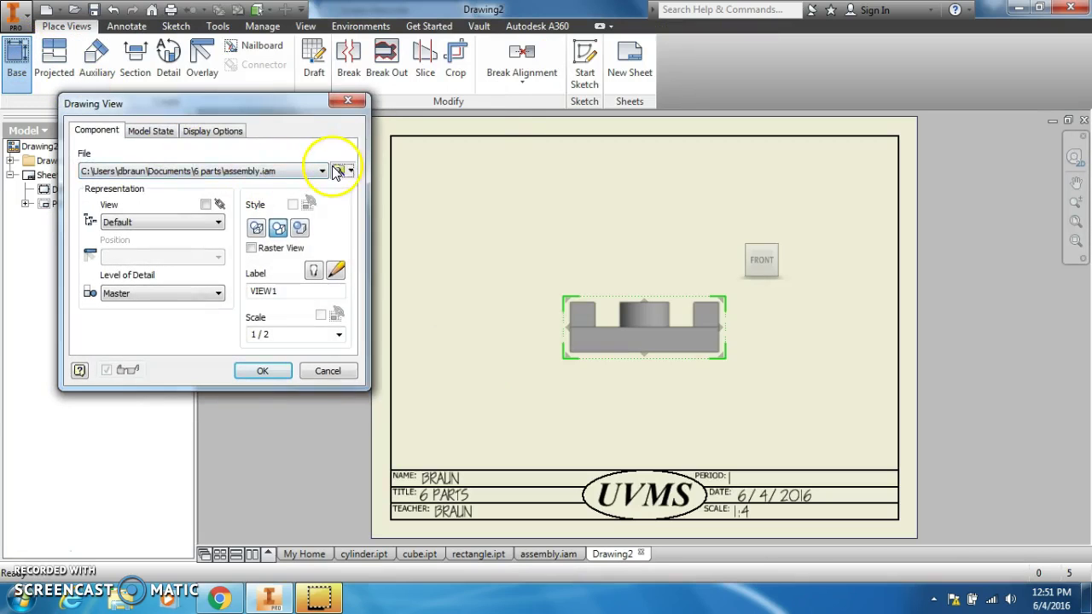
pyautogui.click(337, 171)
pyautogui.click(288, 173)
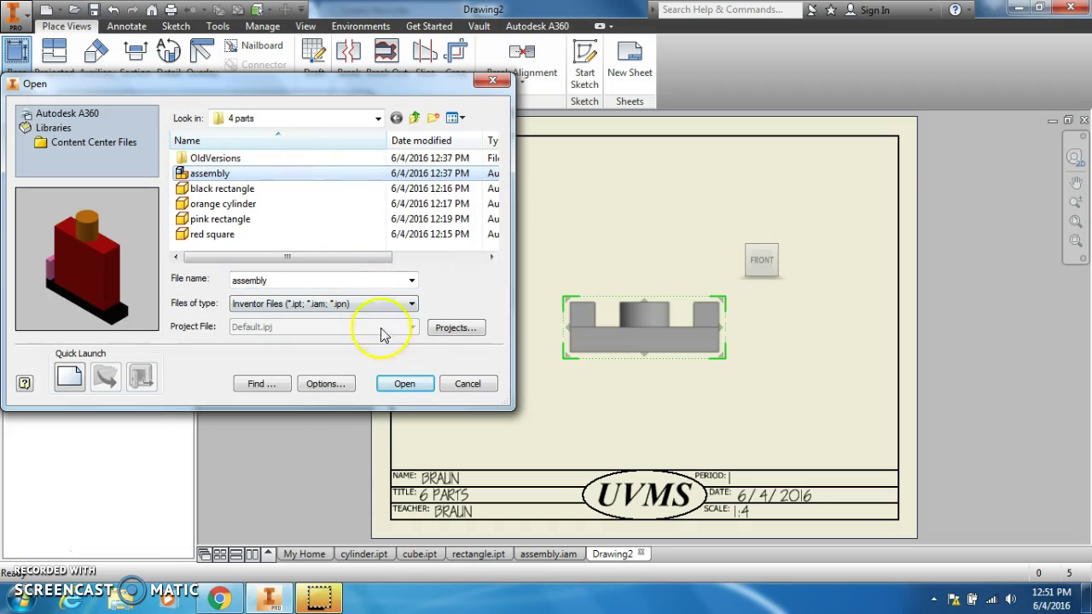
pyautogui.click(468, 384)
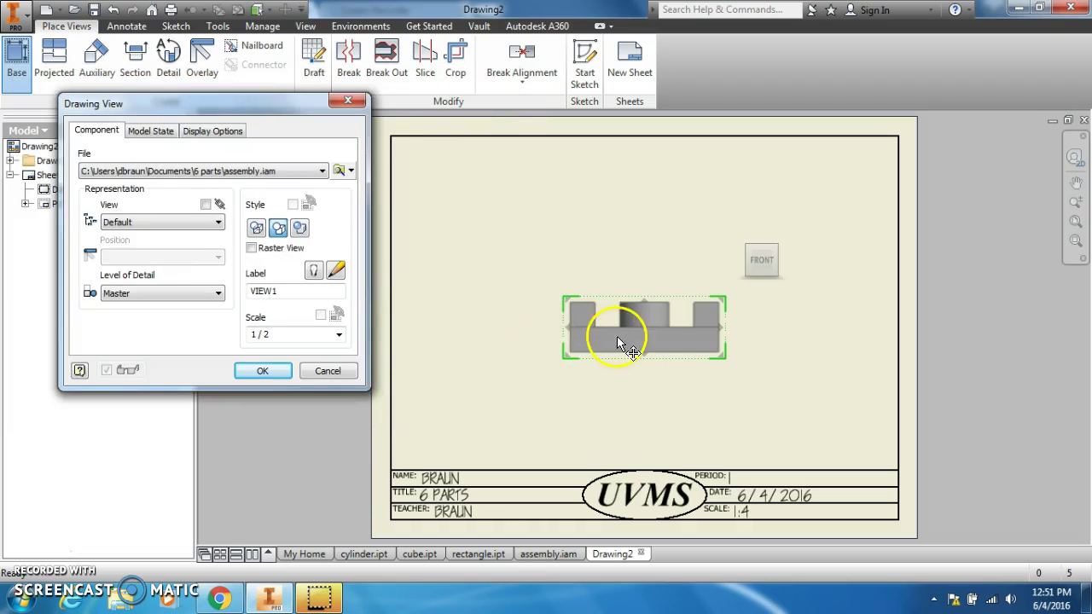
pyautogui.moveTo(648, 345); pyautogui.dragTo(532, 404)
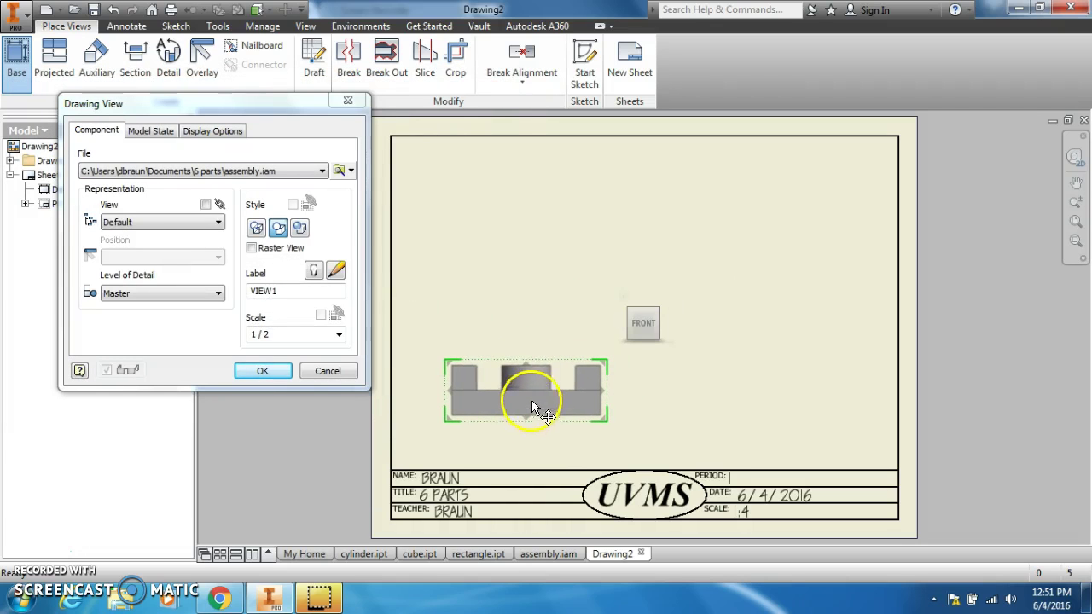
pyautogui.click(530, 238)
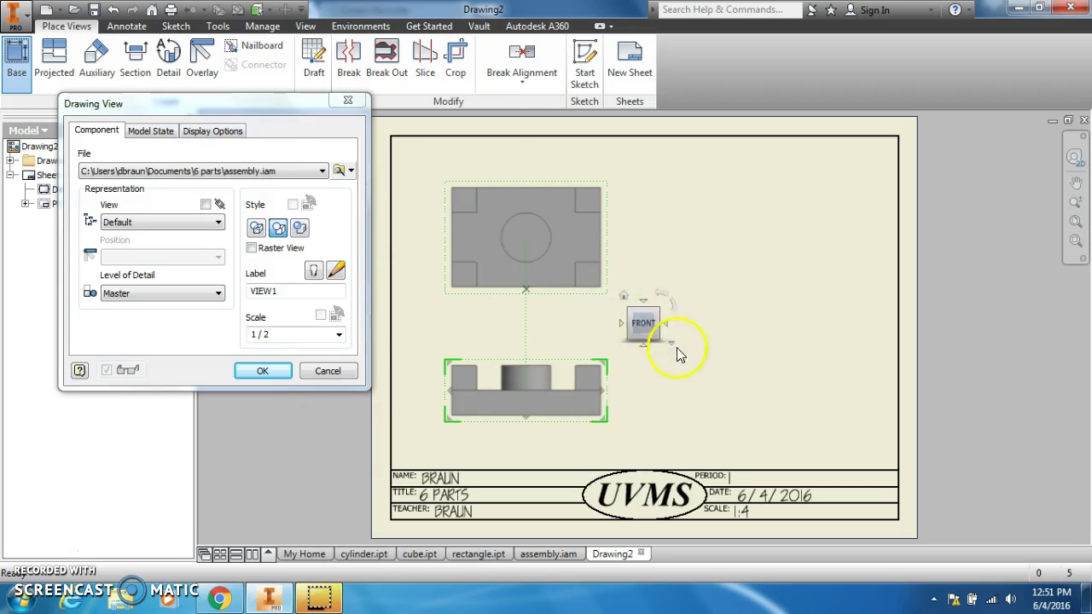
pyautogui.click(761, 399)
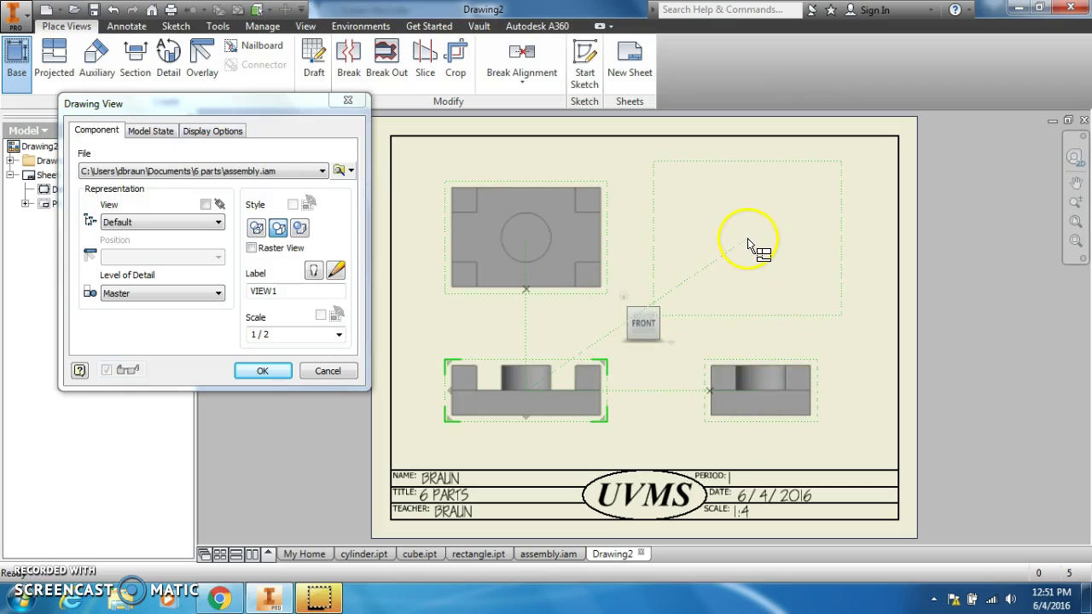
pyautogui.click(748, 238)
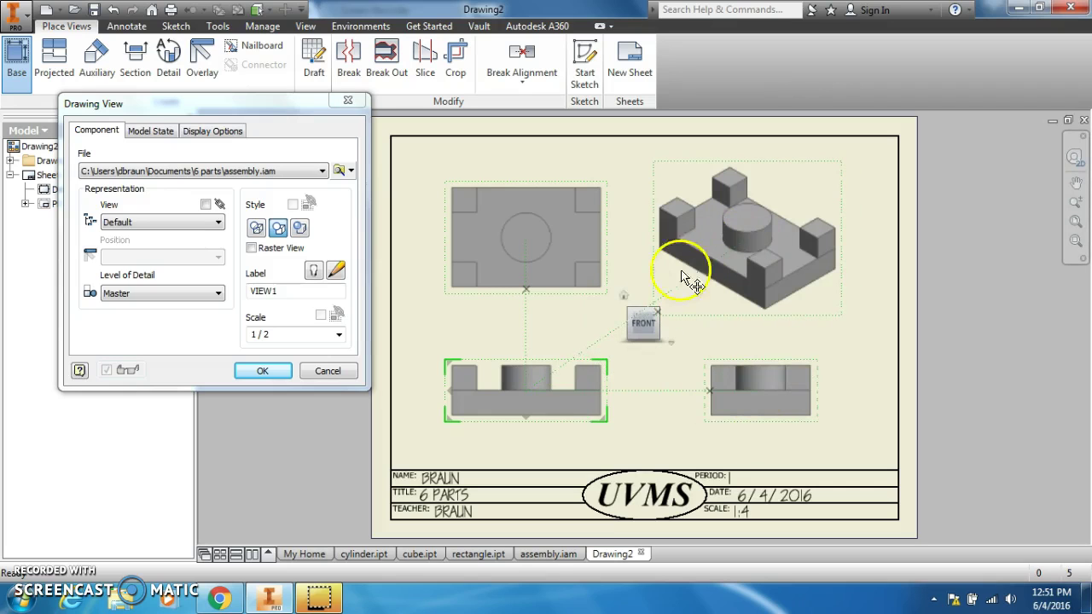
# Step: Move the side, top, front and isometric views into a tighter arrangement
pyautogui.click(287, 371)
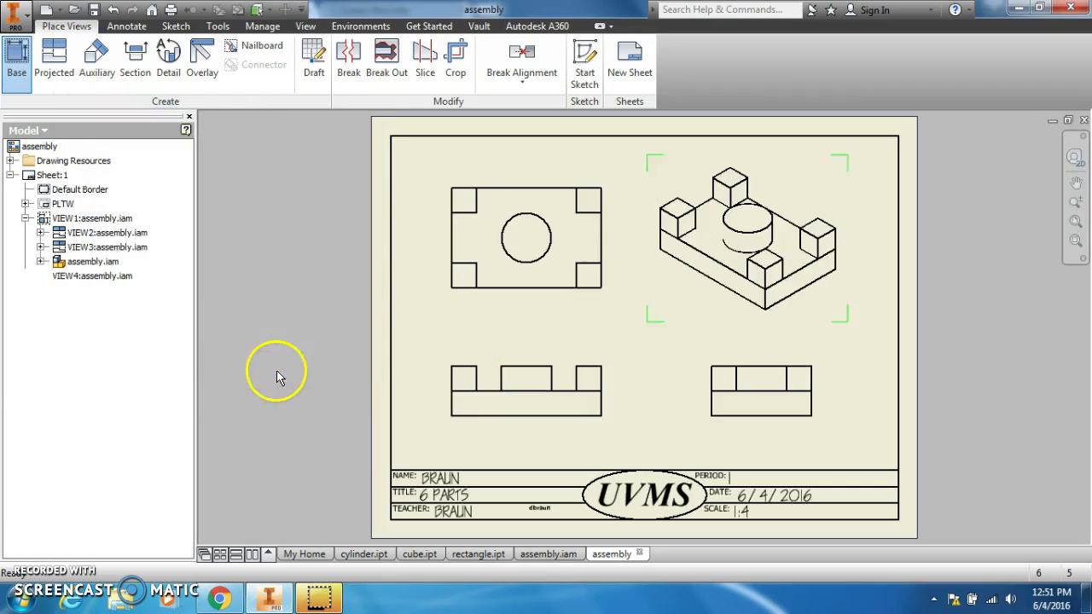
pyautogui.moveTo(710, 351); pyautogui.dragTo(642, 350)
pyautogui.moveTo(554, 294); pyautogui.dragTo(498, 335)
pyautogui.moveTo(659, 317); pyautogui.dragTo(607, 329)
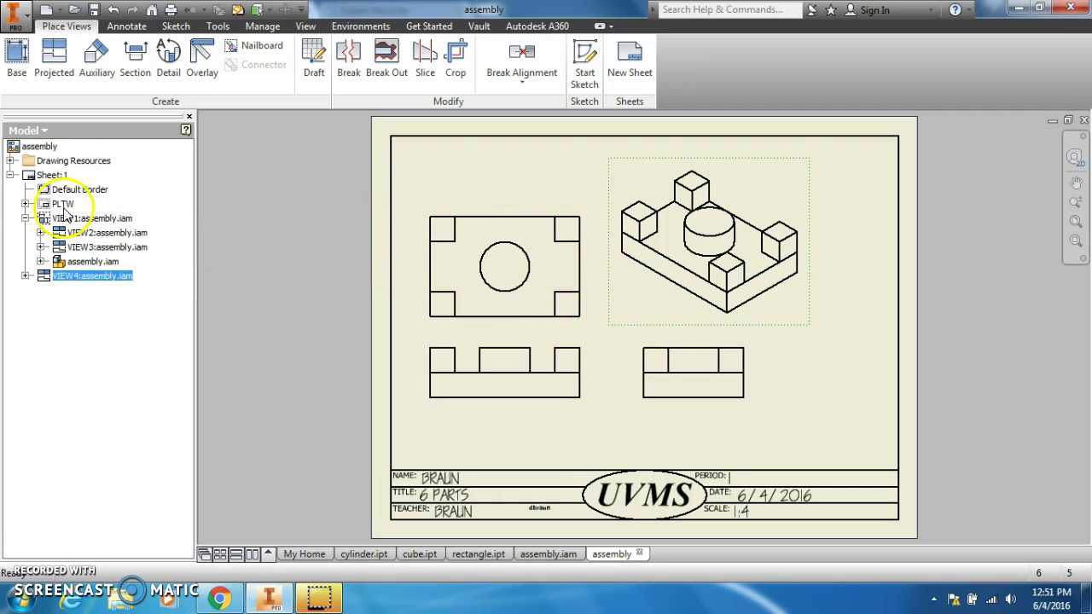
# Step: Change the title block's SCALE field to 1:2
pyautogui.click(25, 204)
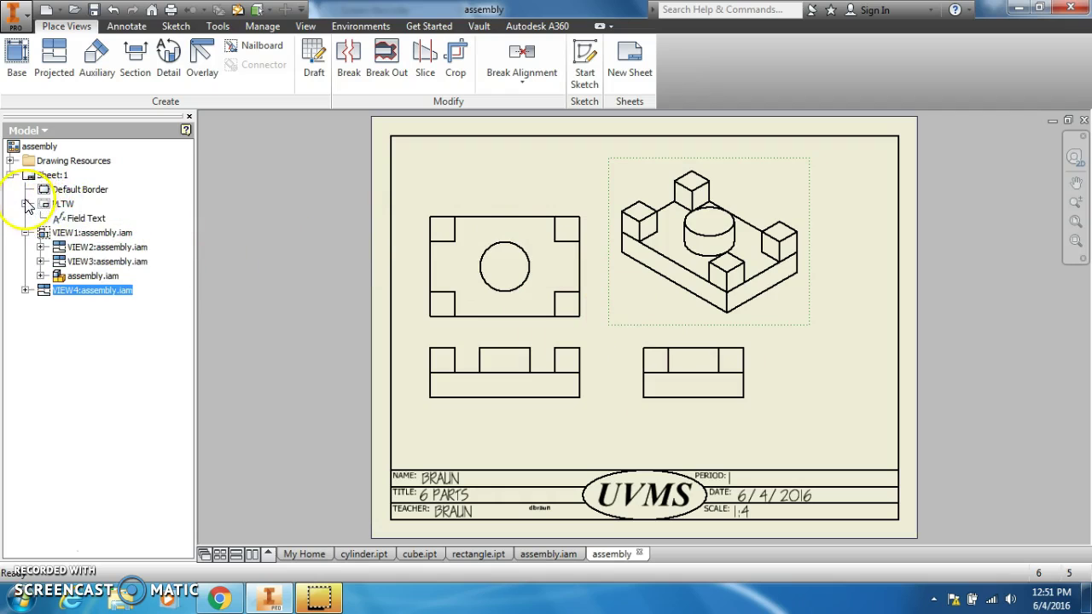
pyautogui.doubleClick(82, 219)
pyautogui.click(396, 234)
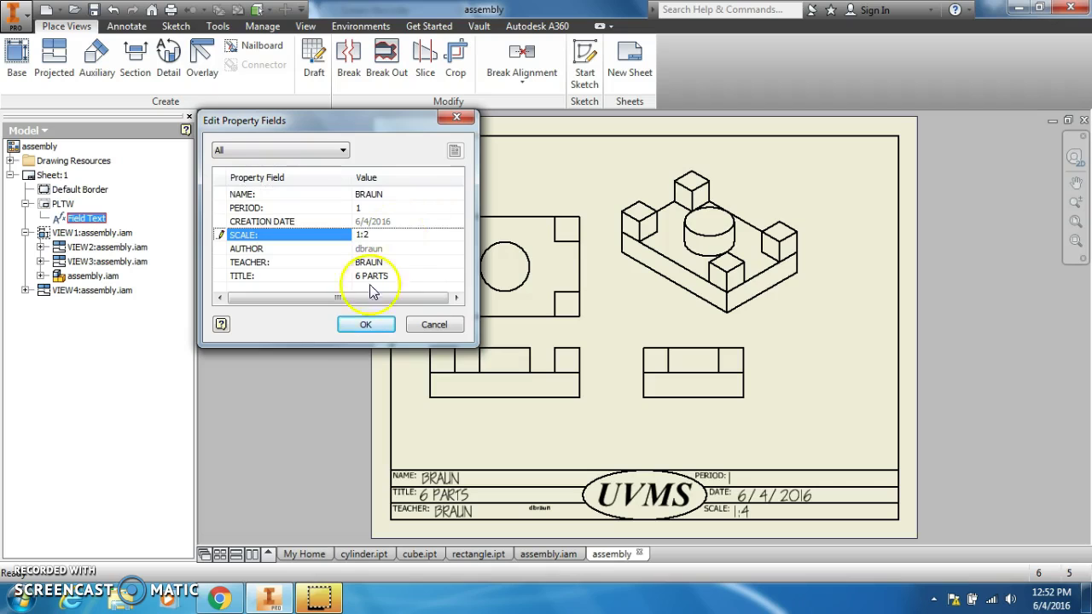
pyautogui.click(365, 324)
# Step: Highlight step 9 on creating a parts list in the instructions PDF, then return to Inventor
pyautogui.click(220, 599)
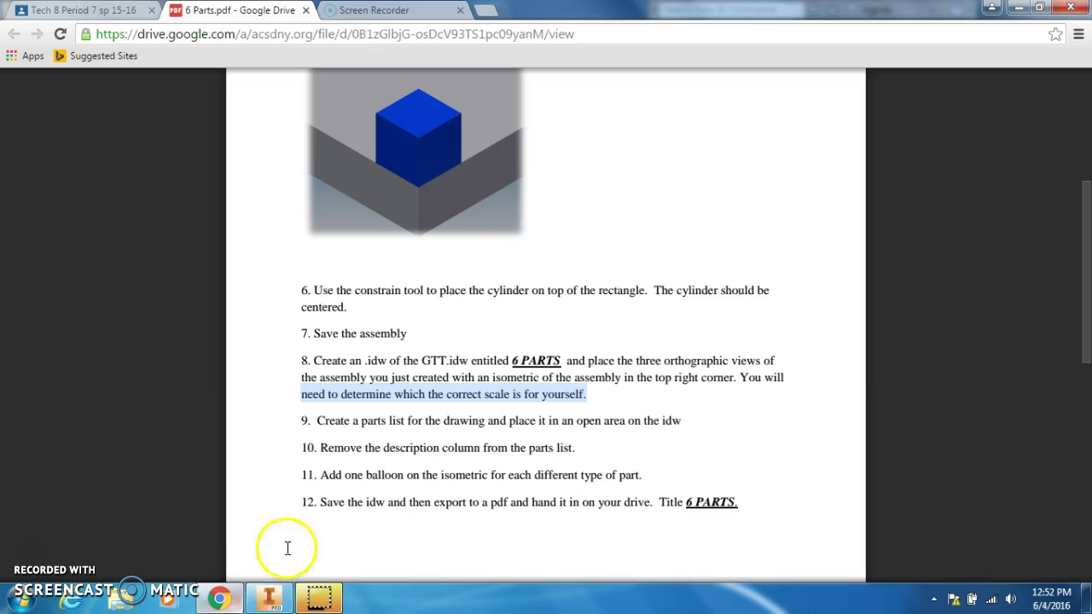
pyautogui.moveTo(315, 420); pyautogui.dragTo(693, 431)
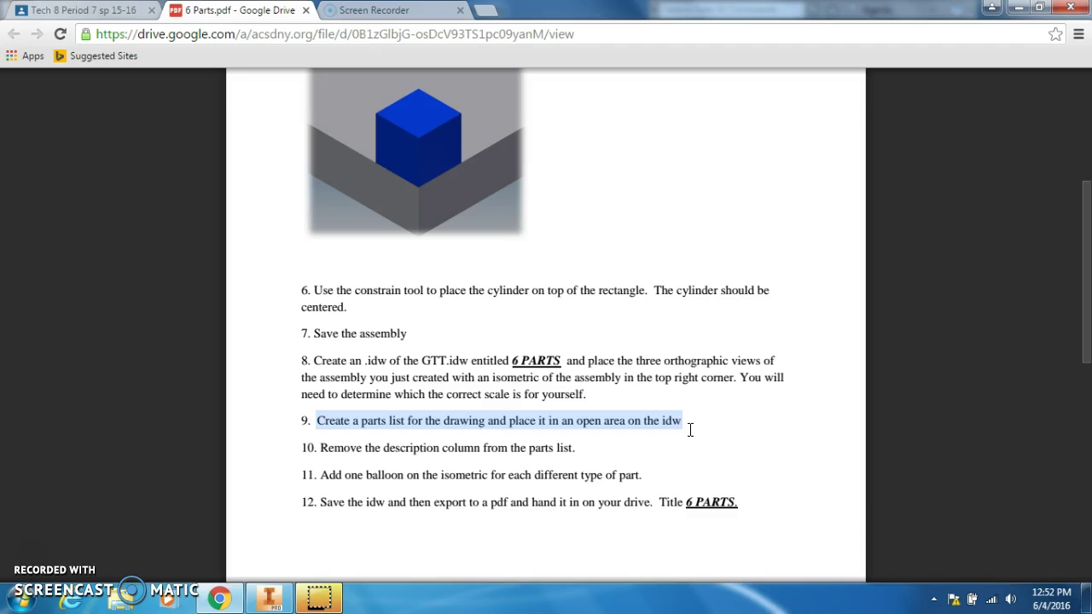
pyautogui.click(268, 598)
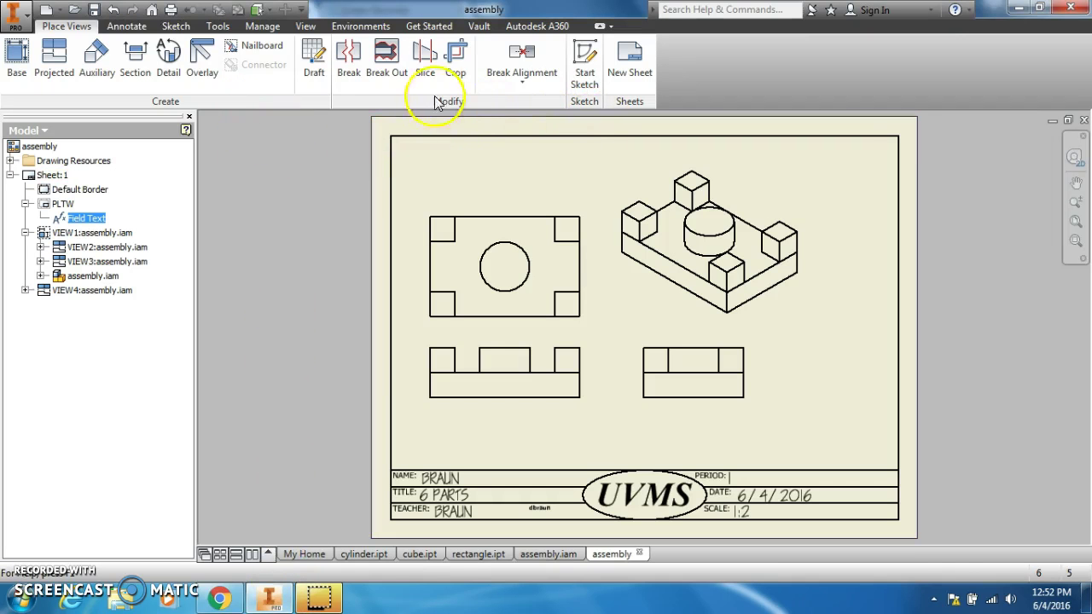
# Step: Create a parts list from the isometric view, enabling the BOM view, and place it above the title block
pyautogui.click(124, 26)
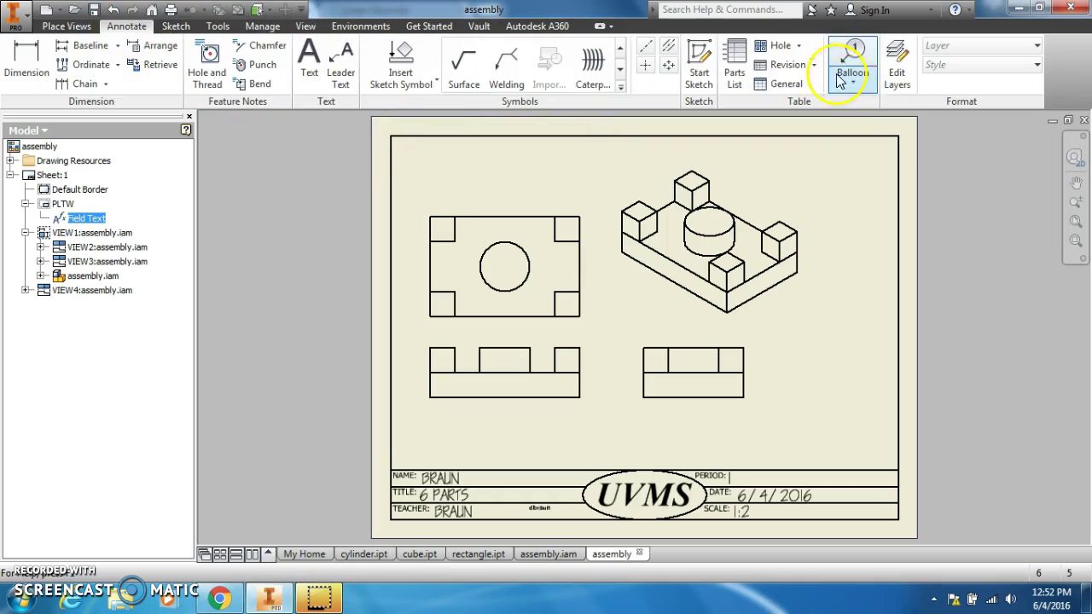
pyautogui.click(735, 64)
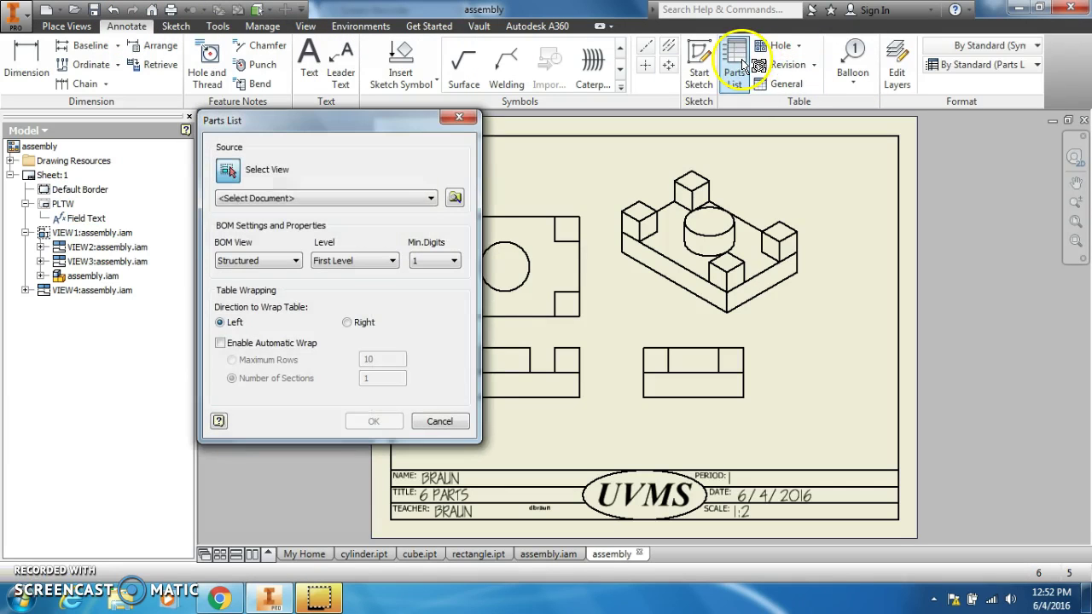
pyautogui.click(693, 284)
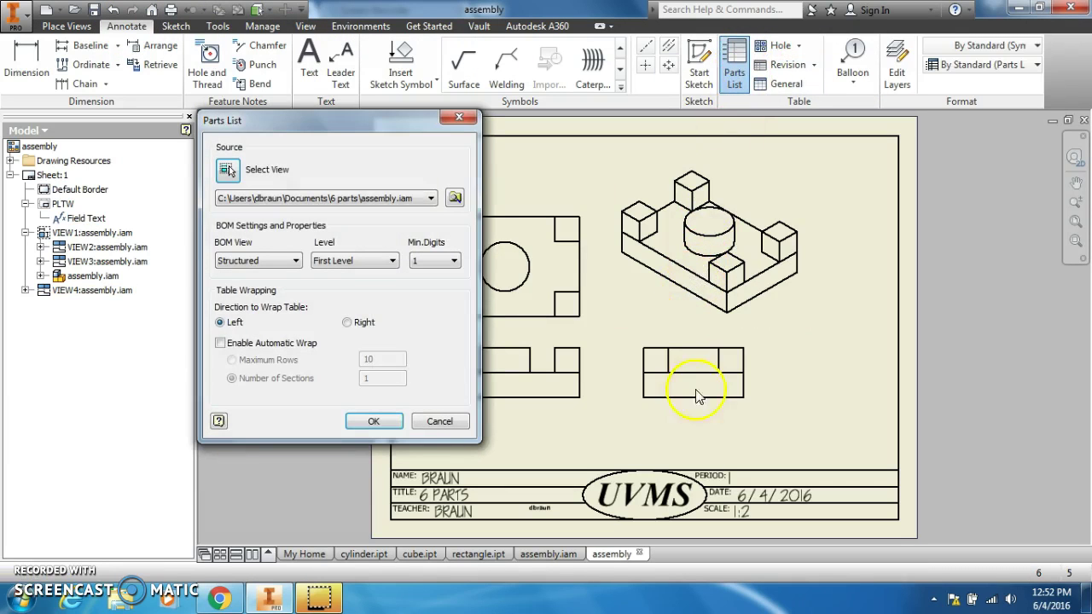
pyautogui.click(369, 423)
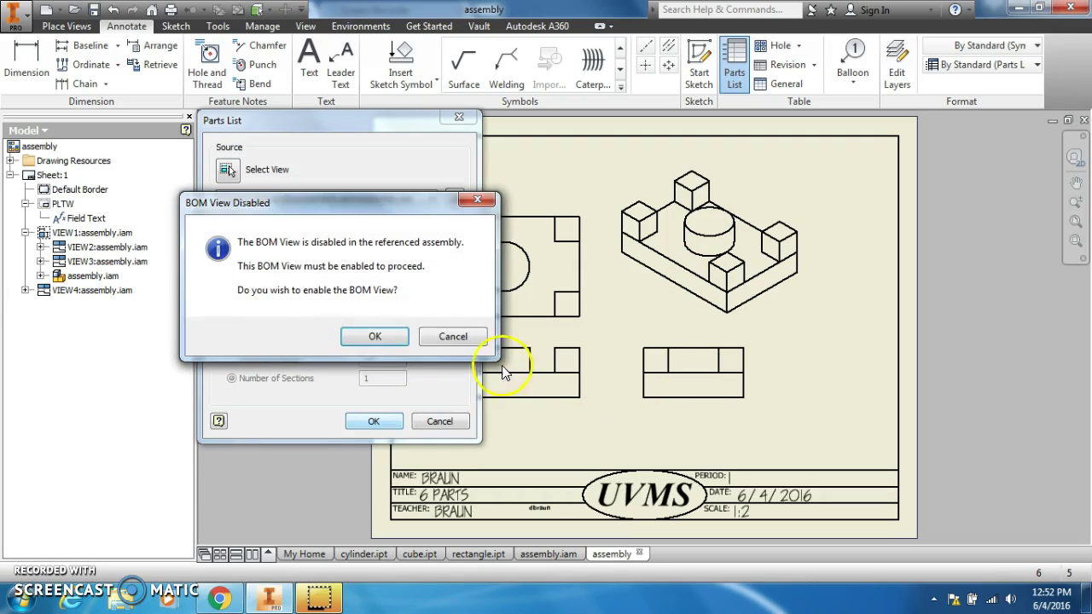
pyautogui.click(398, 342)
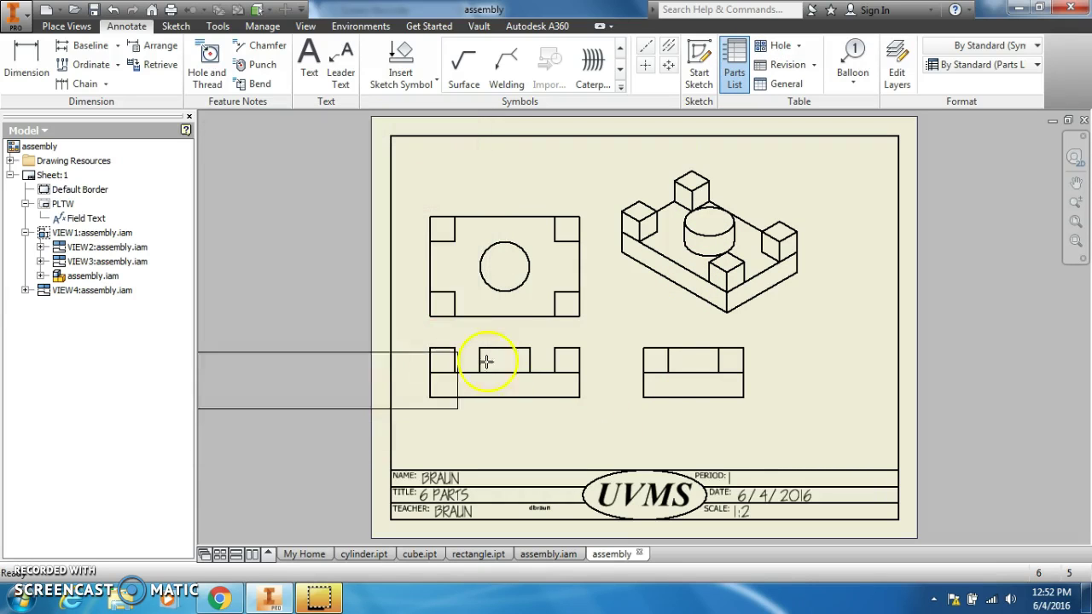
pyautogui.click(900, 415)
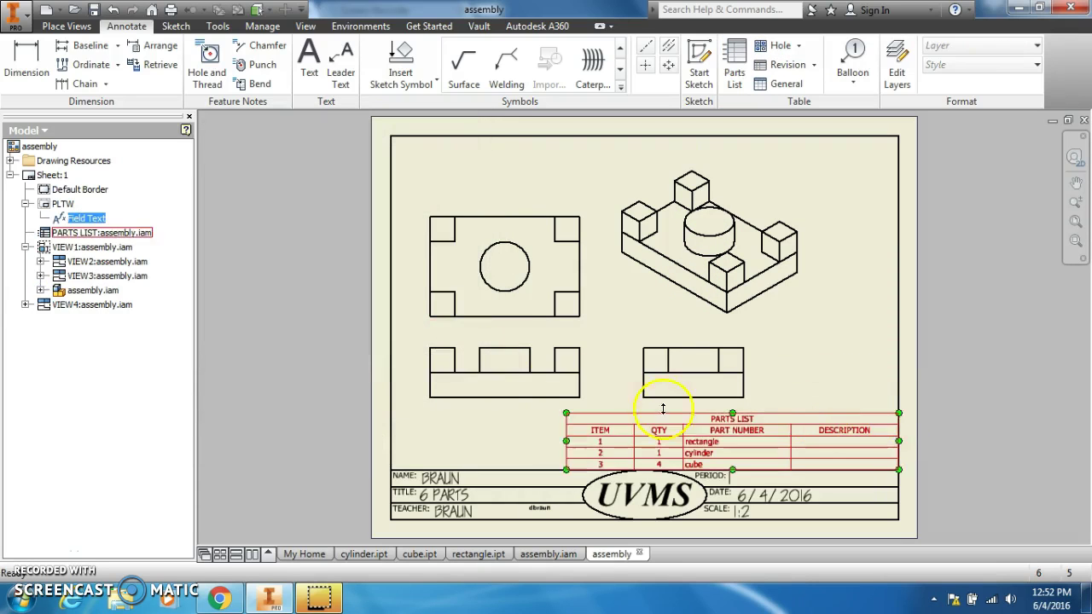
# Step: Glance at the assignment instructions, then return to the Inventor drawing
pyautogui.click(268, 599)
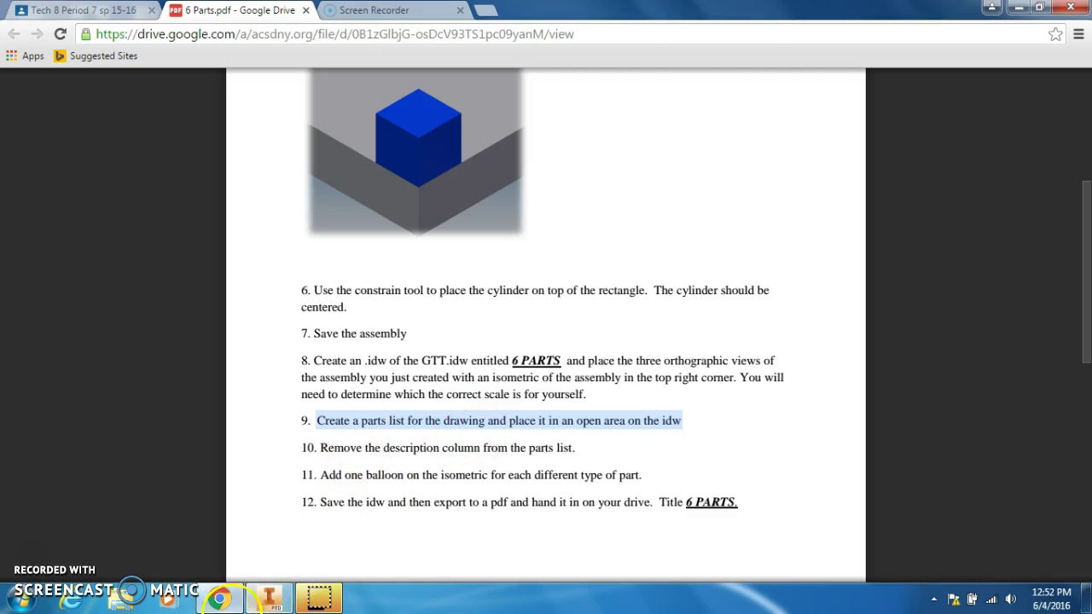
pyautogui.press('super+d')
pyautogui.click(269, 598)
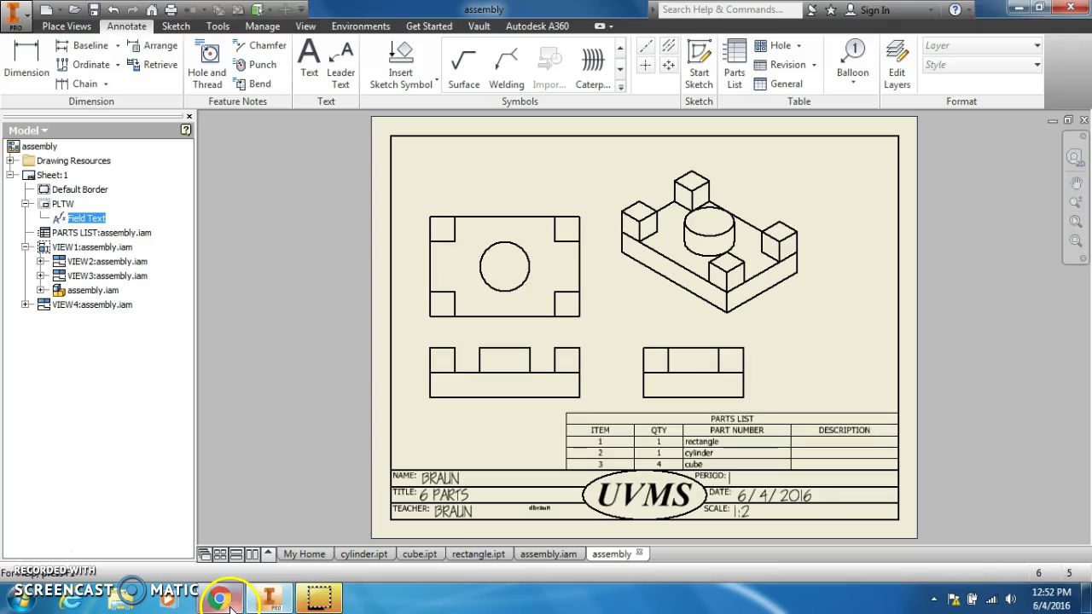
# Step: Remove the DESCRIPTION column from the parts list
pyautogui.doubleClick(828, 427)
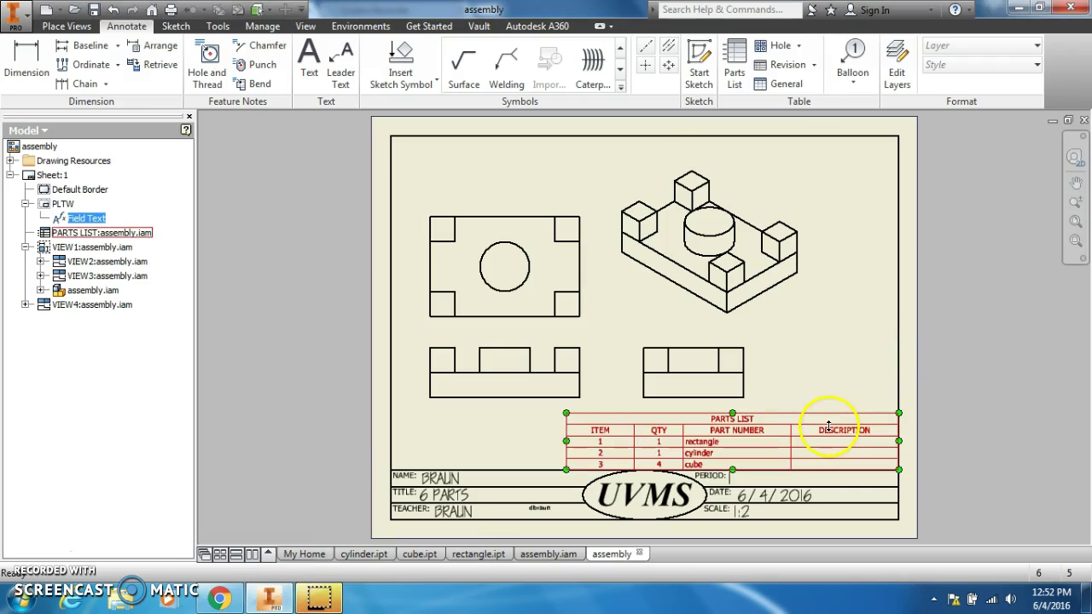
pyautogui.rightClick(560, 178)
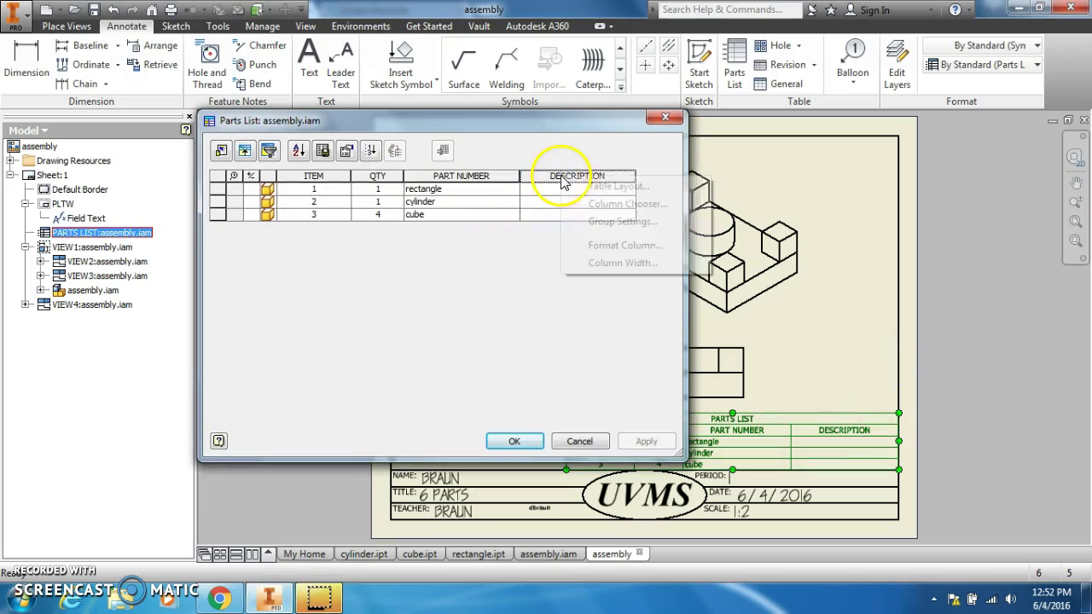
pyautogui.click(605, 205)
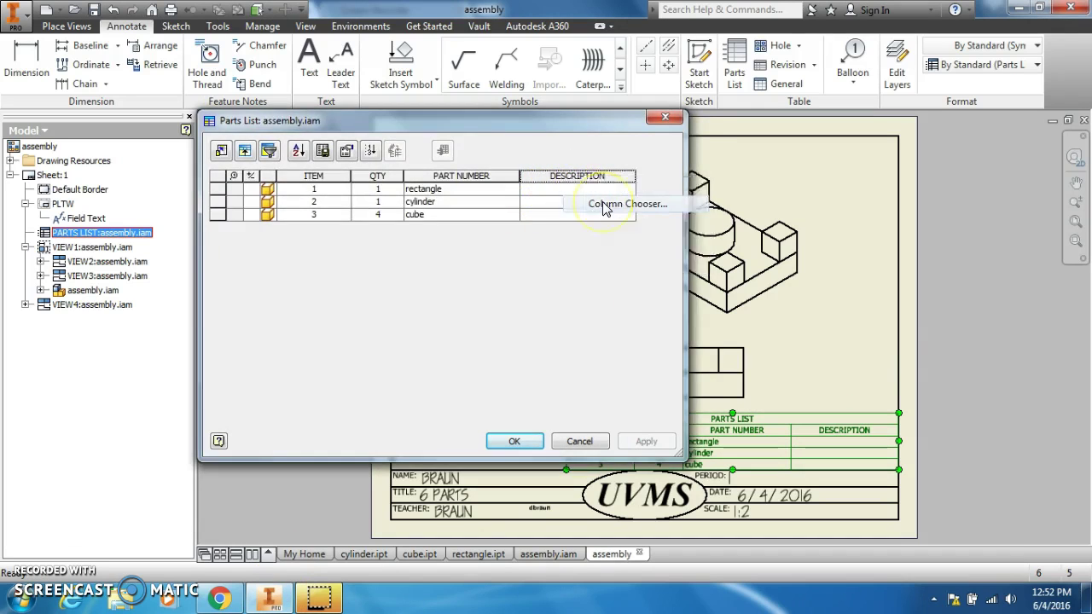
pyautogui.click(522, 233)
pyautogui.click(468, 272)
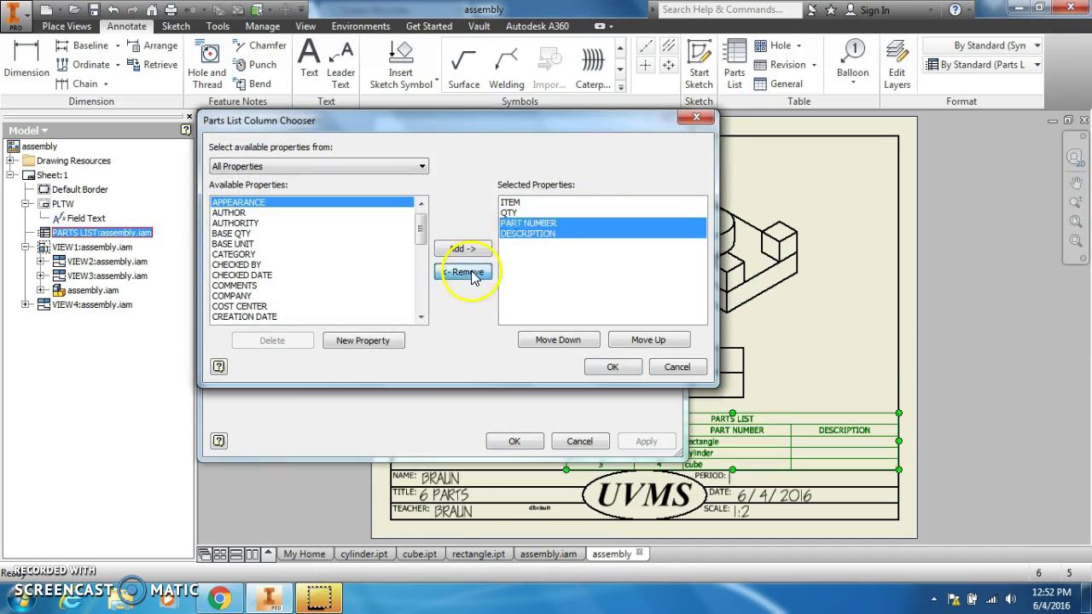
pyautogui.click(607, 367)
# Step: Retype the part numbers as RECTANGLE, CYLINDER and CUBE, apply, and recheck the instructions
pyautogui.click(452, 191)
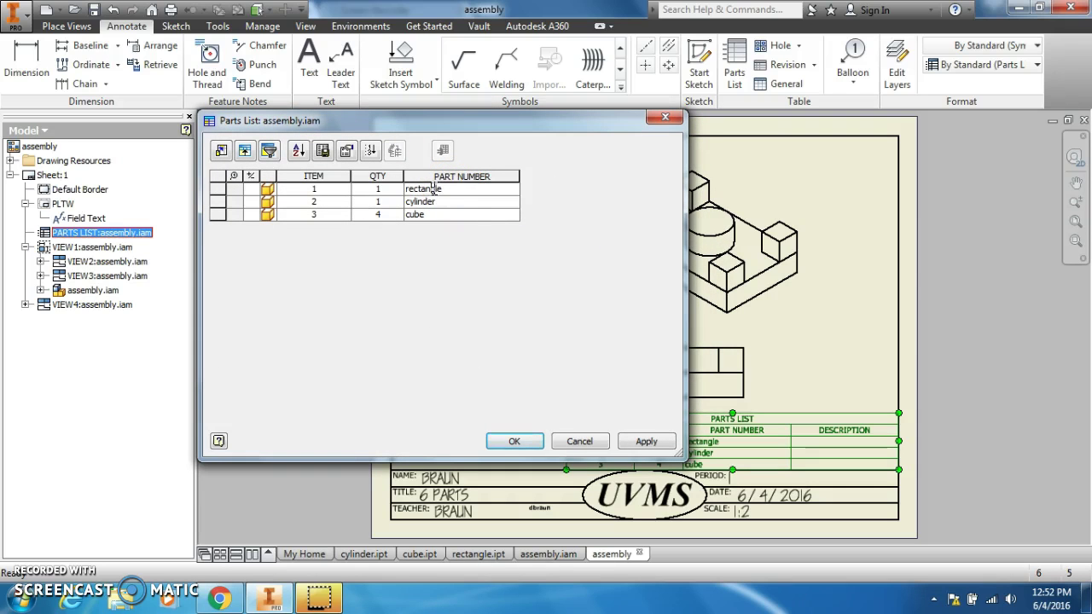
pyautogui.moveTo(444, 190); pyautogui.dragTo(400, 201)
pyautogui.write('RECTANGLE')
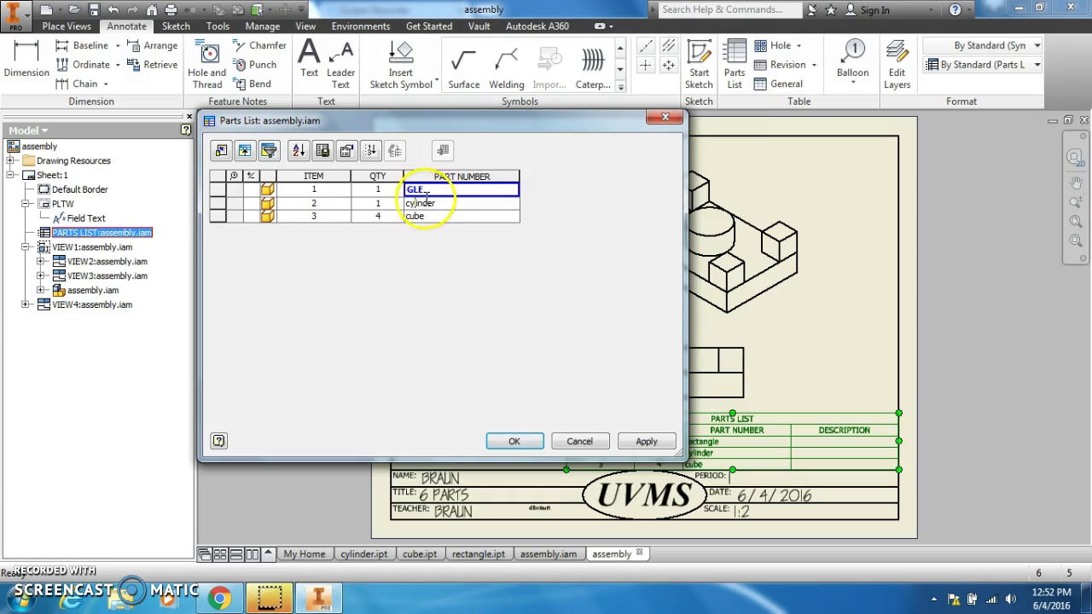
pyautogui.doubleClick(426, 191)
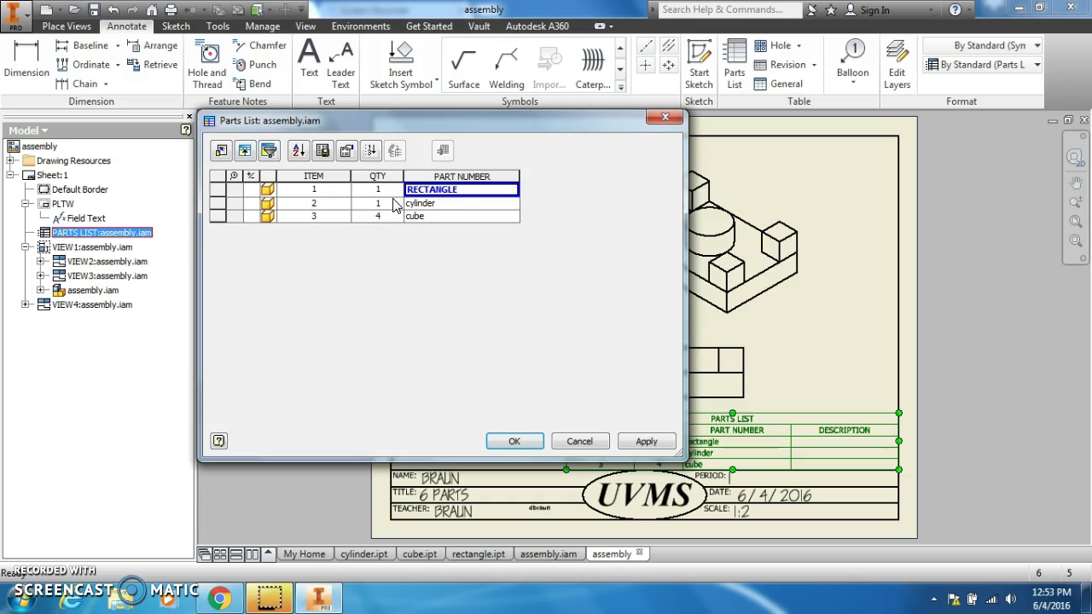
pyautogui.doubleClick(418, 203)
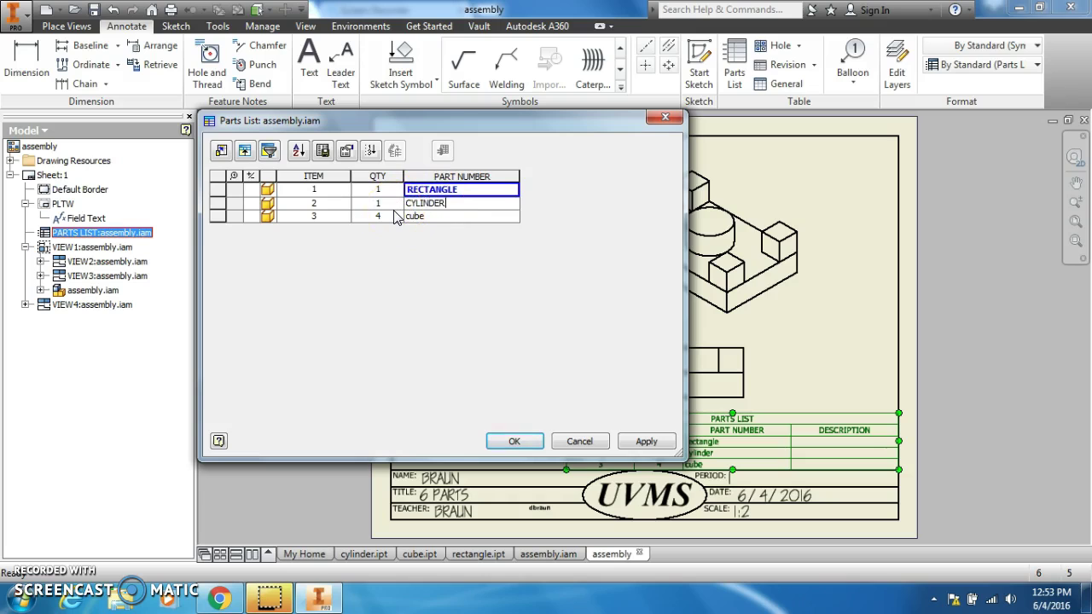
pyautogui.click(426, 218)
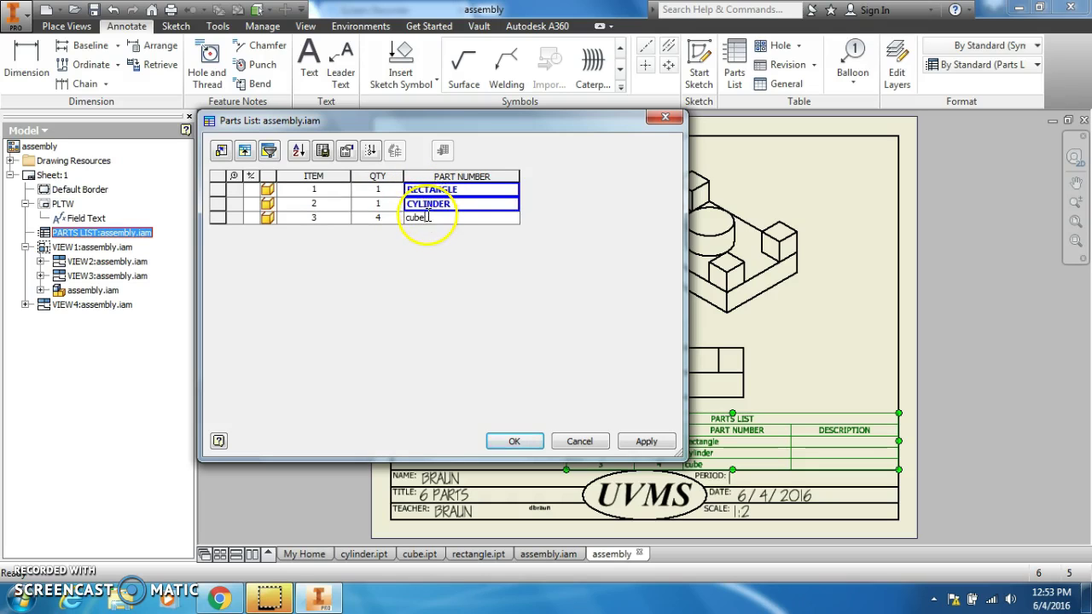
pyautogui.doubleClick(421, 219)
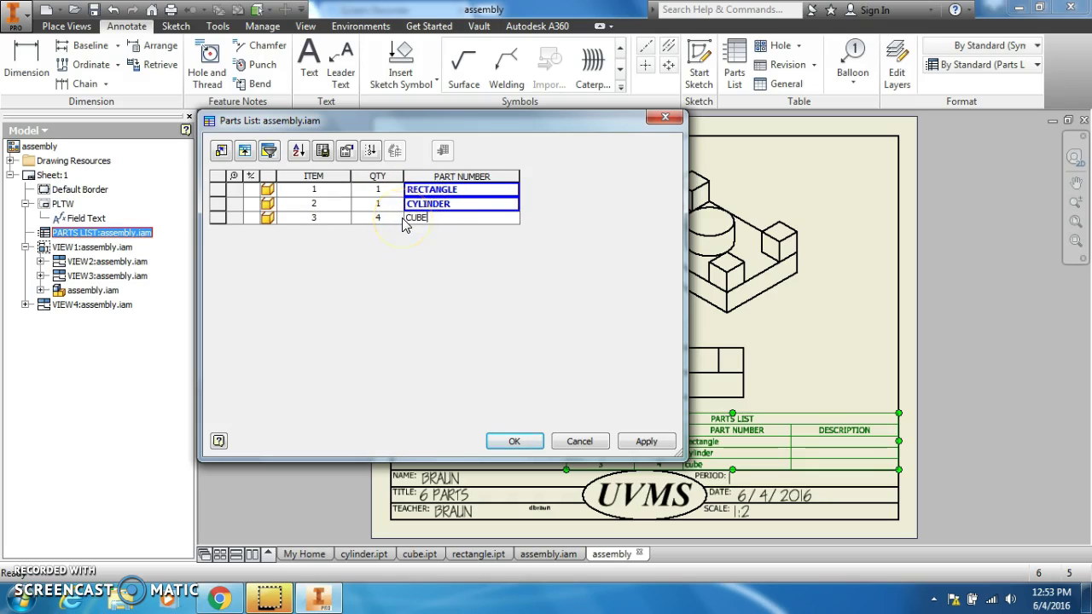
pyautogui.click(645, 441)
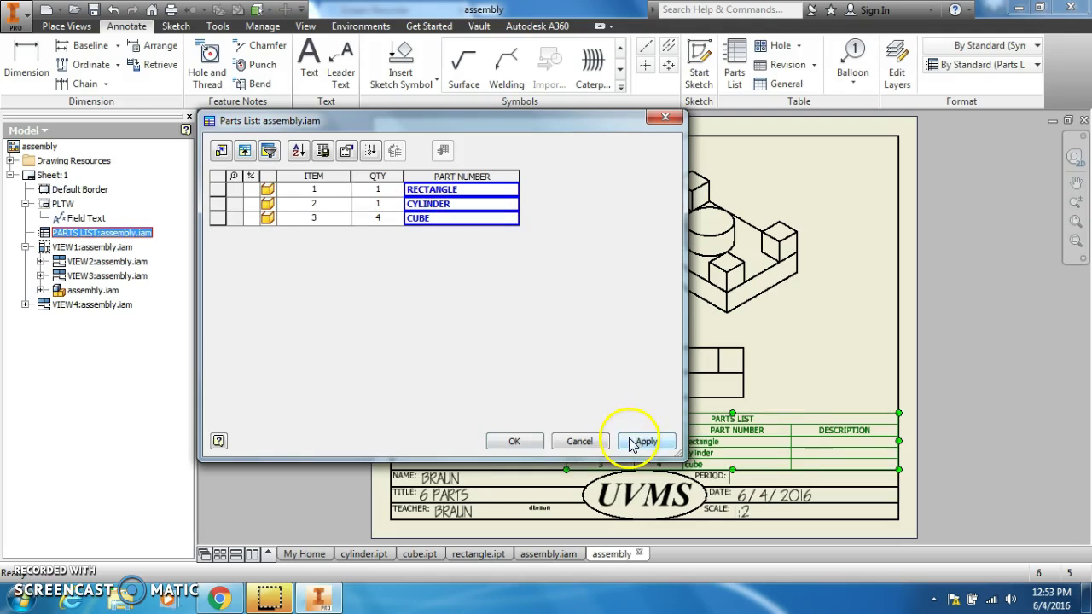
pyautogui.click(515, 441)
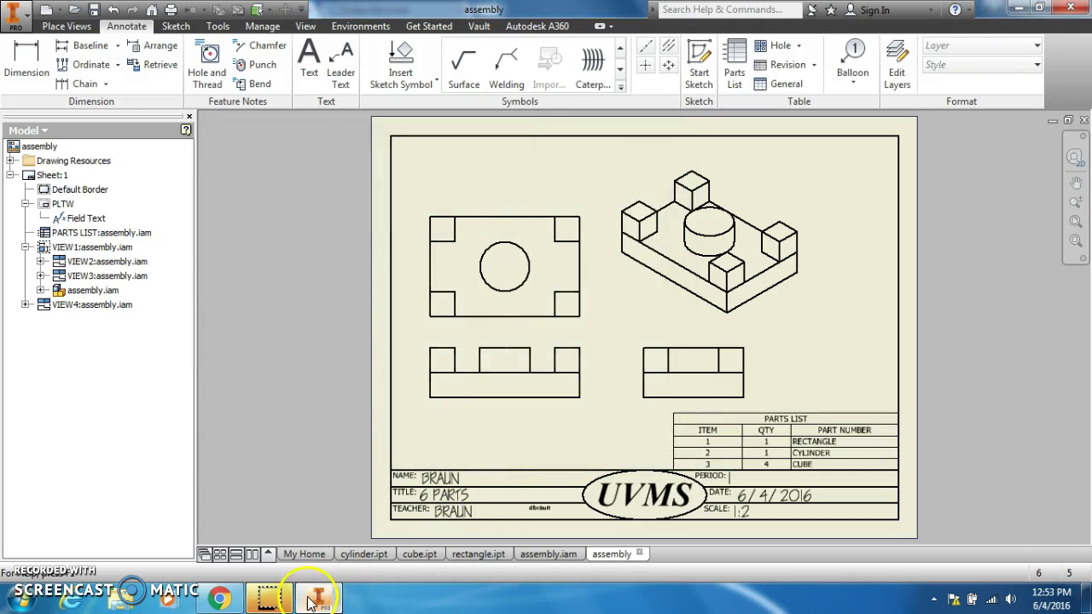
pyautogui.click(219, 599)
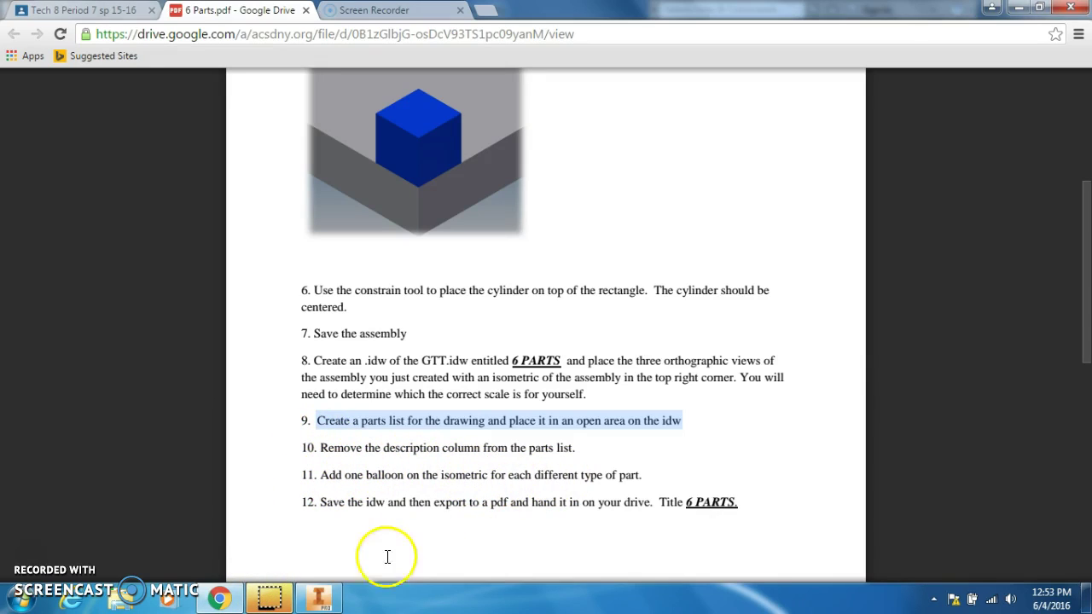
pyautogui.click(318, 599)
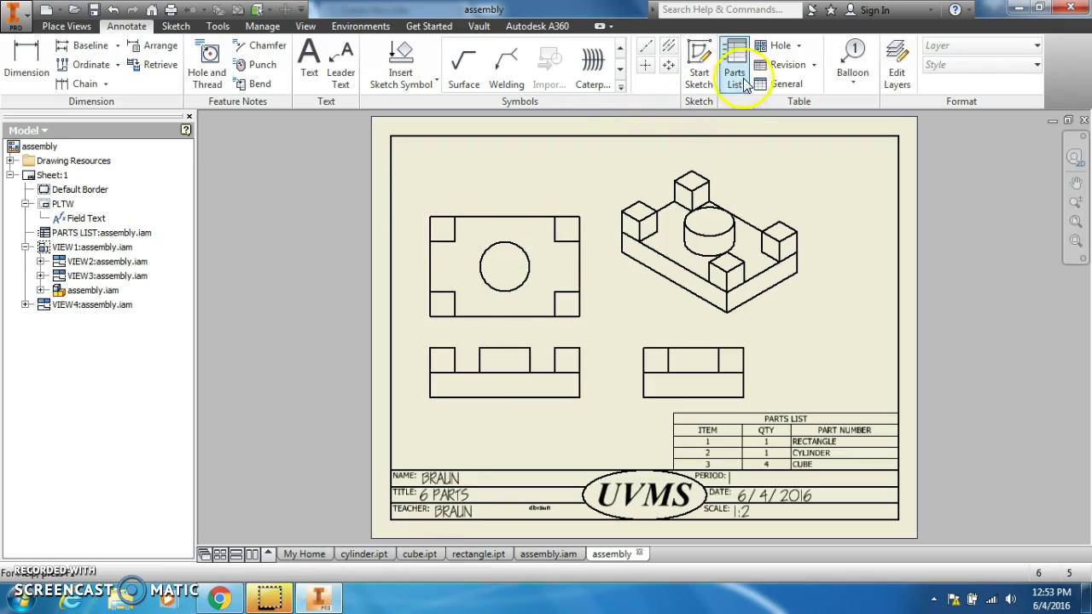
# Step: Balloon the isometric view: 3 on a cube, 1 on the base, 2 on the cylinder
pyautogui.click(849, 56)
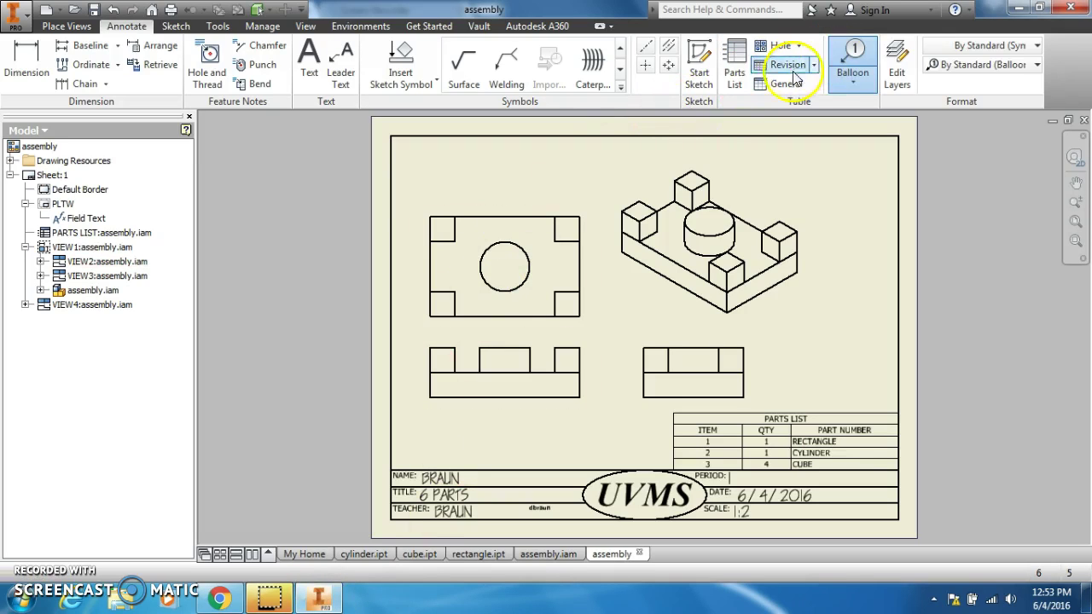
pyautogui.click(705, 176)
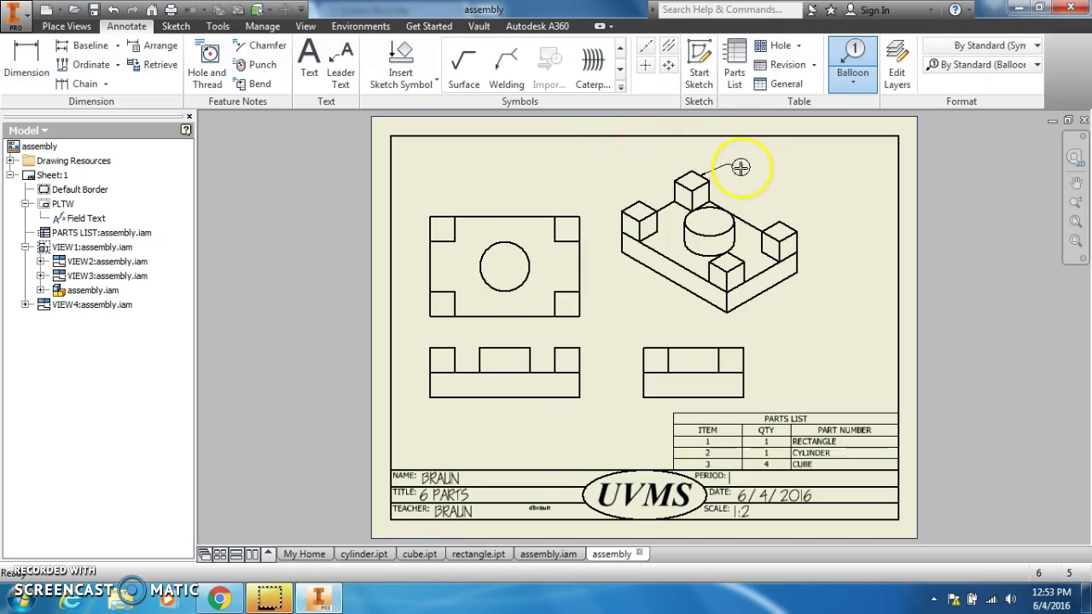
pyautogui.click(747, 166)
pyautogui.rightClick(749, 167)
pyautogui.click(779, 160)
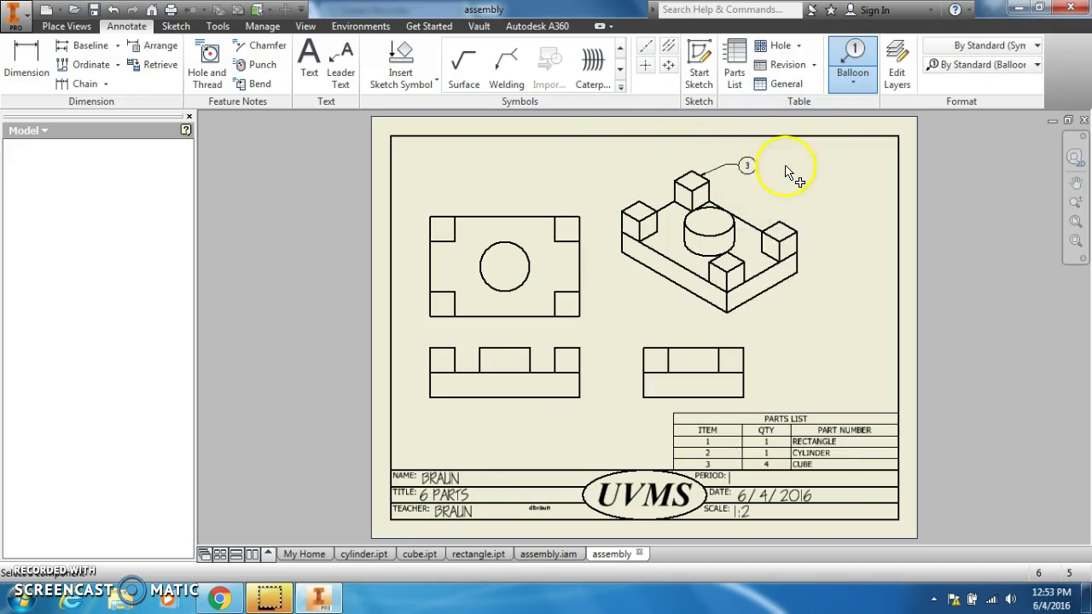
pyautogui.click(742, 220)
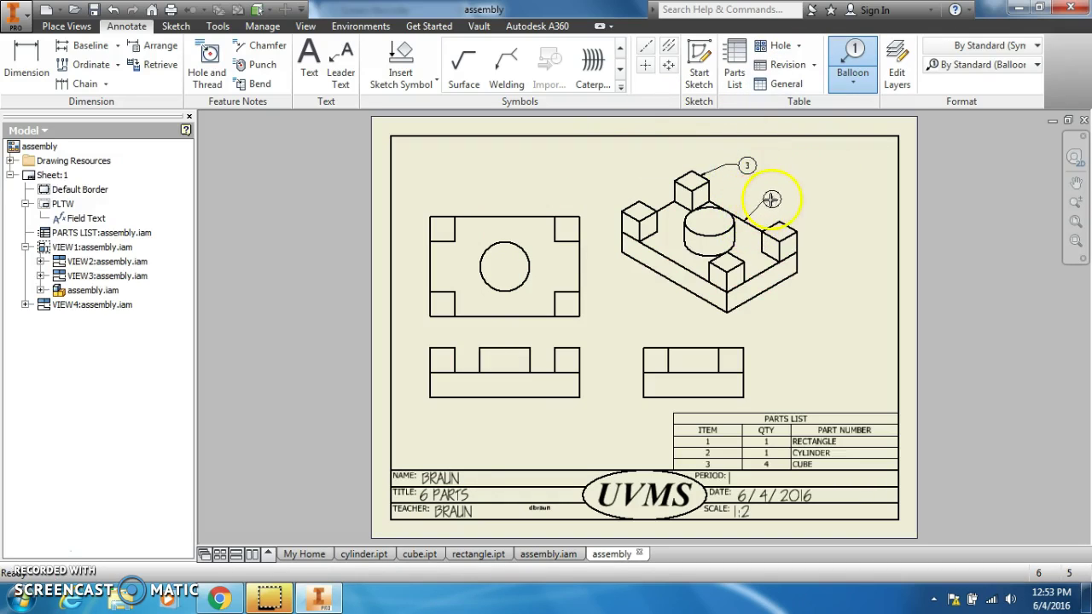
pyautogui.click(786, 200)
pyautogui.rightClick(787, 199)
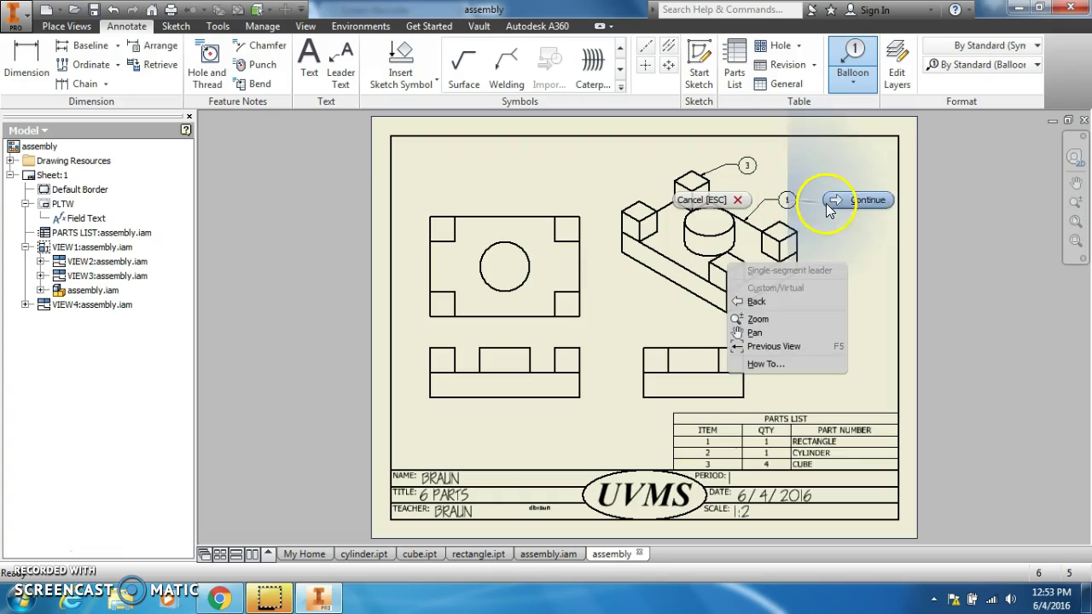
pyautogui.click(823, 198)
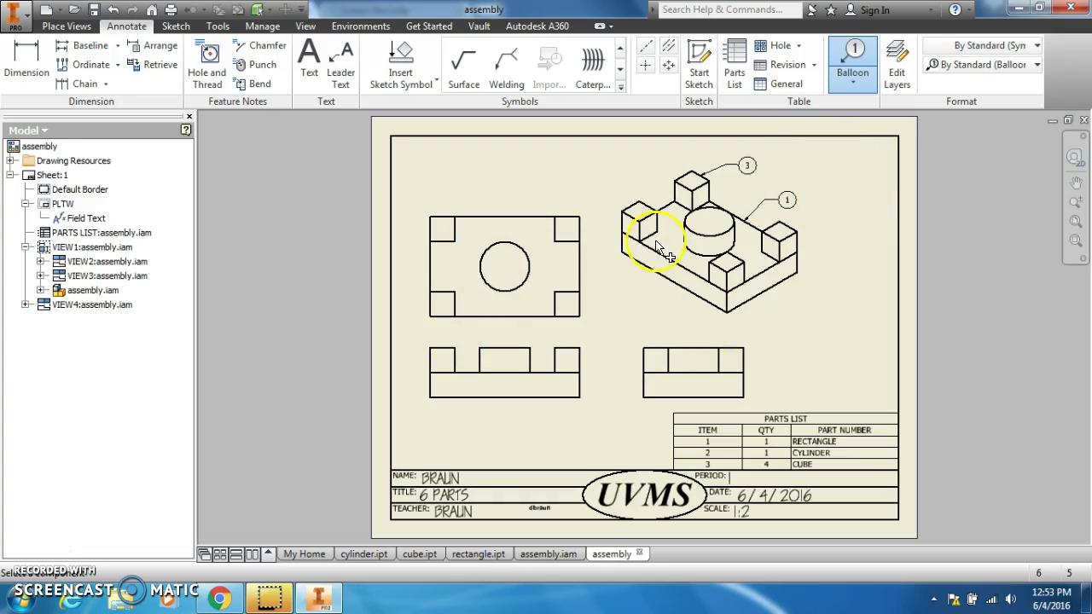
pyautogui.rightClick(760, 191)
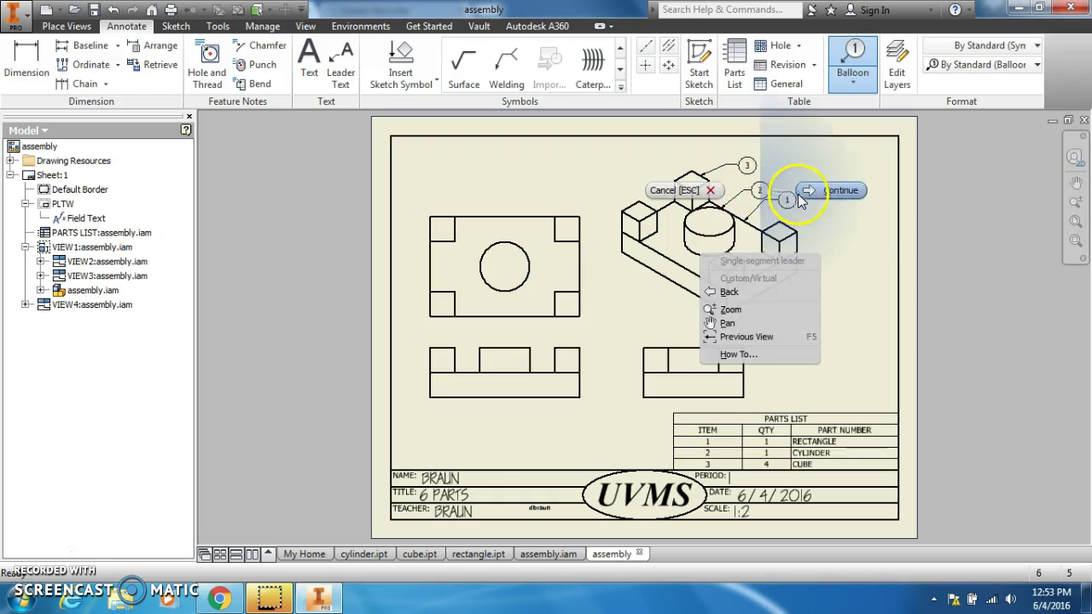
pyautogui.click(801, 188)
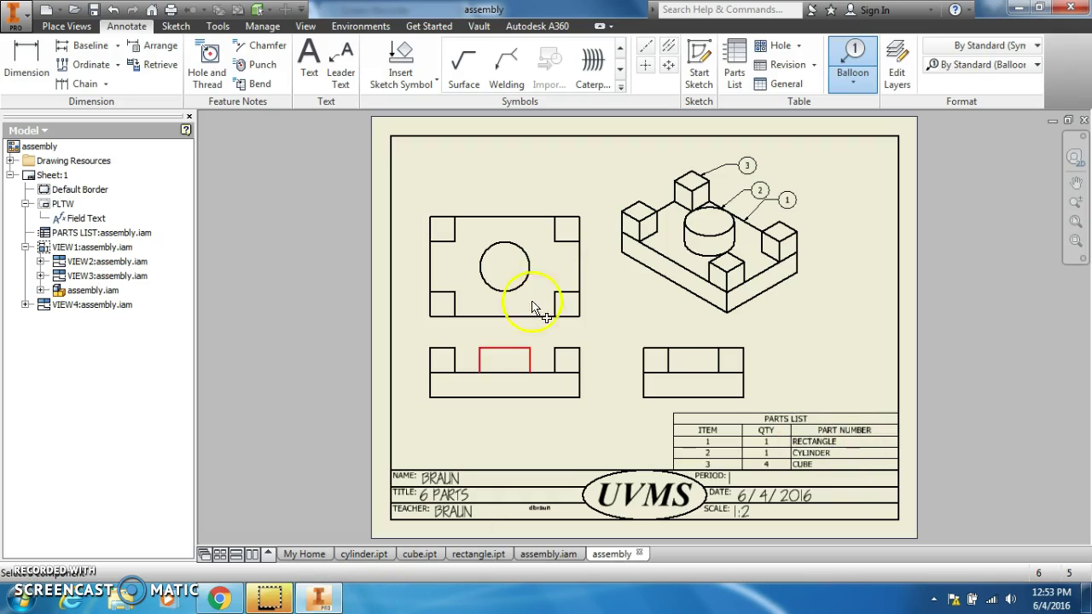
pyautogui.click(219, 598)
# Step: Highlight step 12 on saving and exporting in the instructions, then return to Inventor
pyautogui.moveTo(317, 500); pyautogui.dragTo(660, 493)
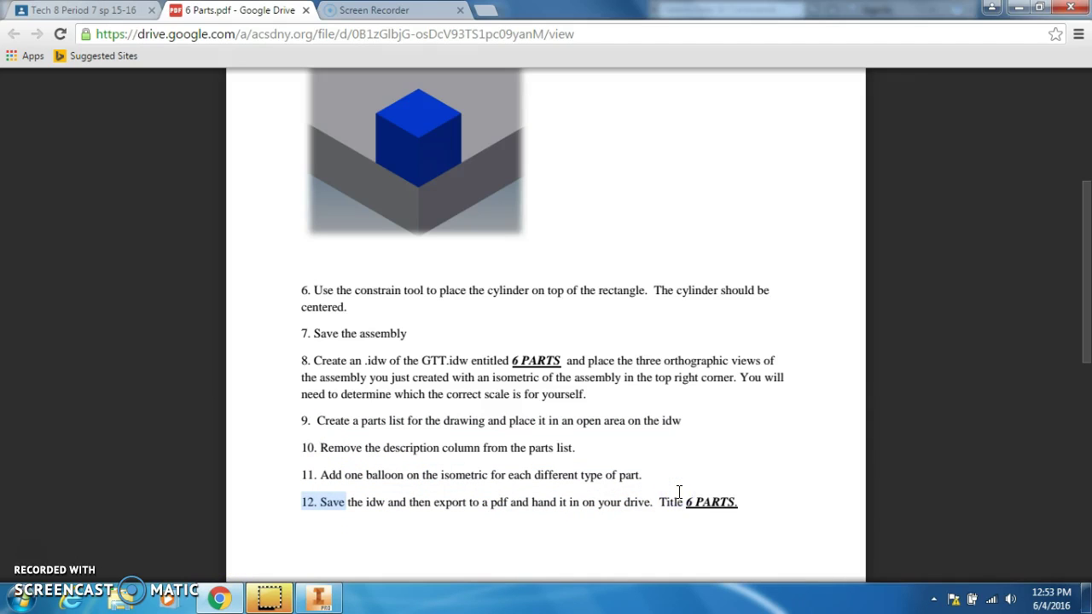
pyautogui.click(232, 601)
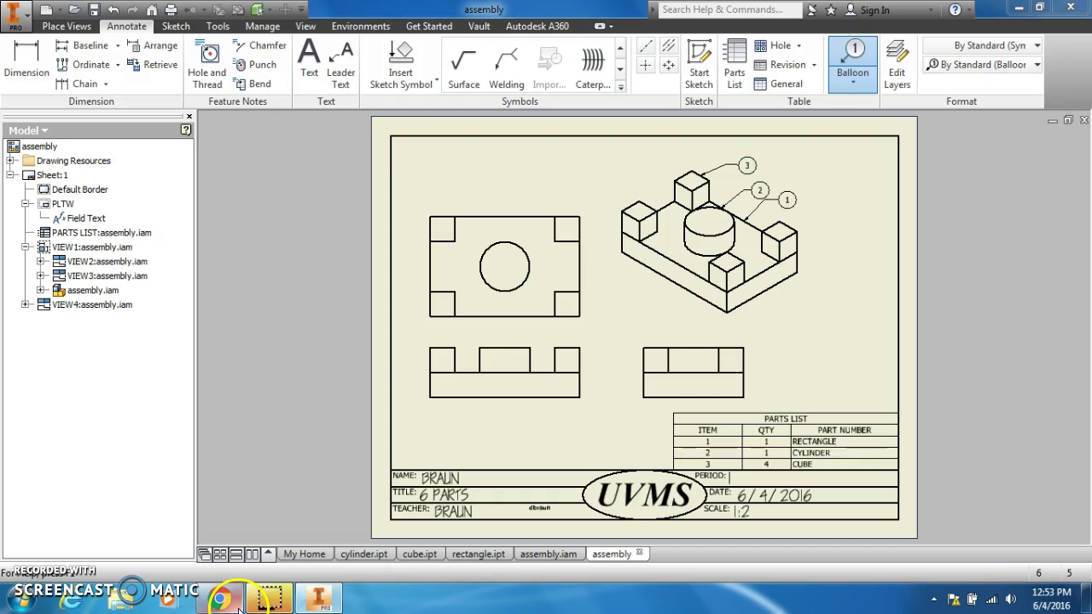
# Step: Save the drawing and its dependents as 6 Parts.idw, then reach Export in the application menu
pyautogui.click(10, 12)
pyautogui.click(38, 147)
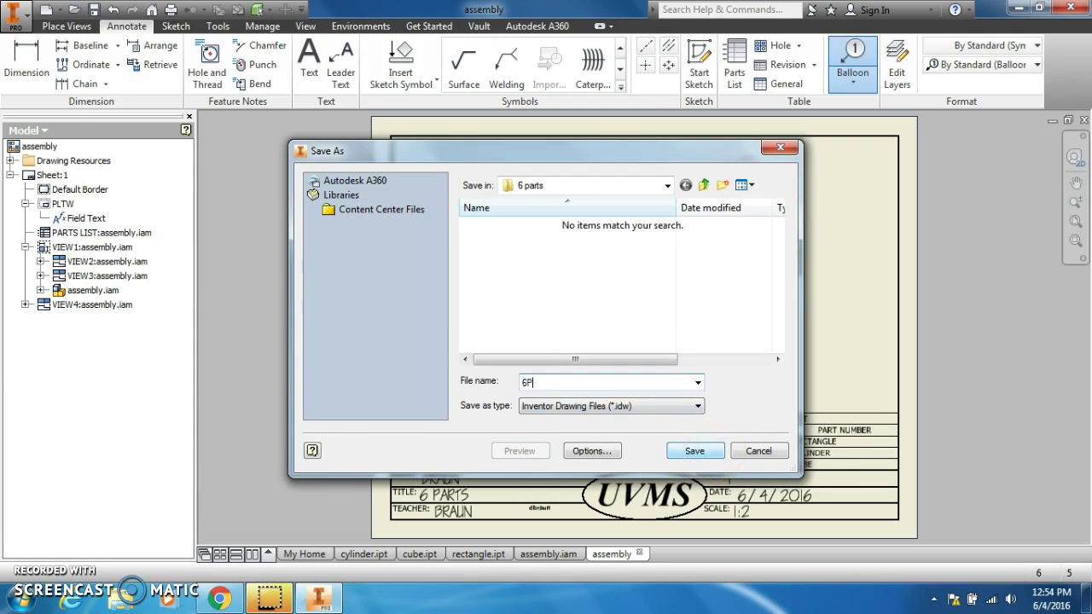
pyautogui.click(712, 452)
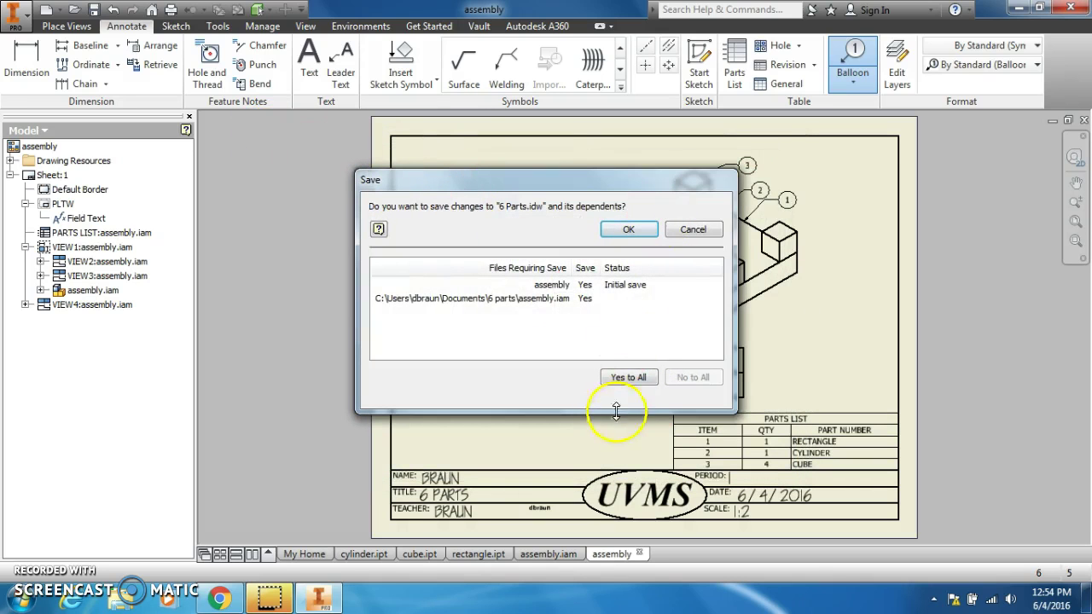
pyautogui.click(628, 230)
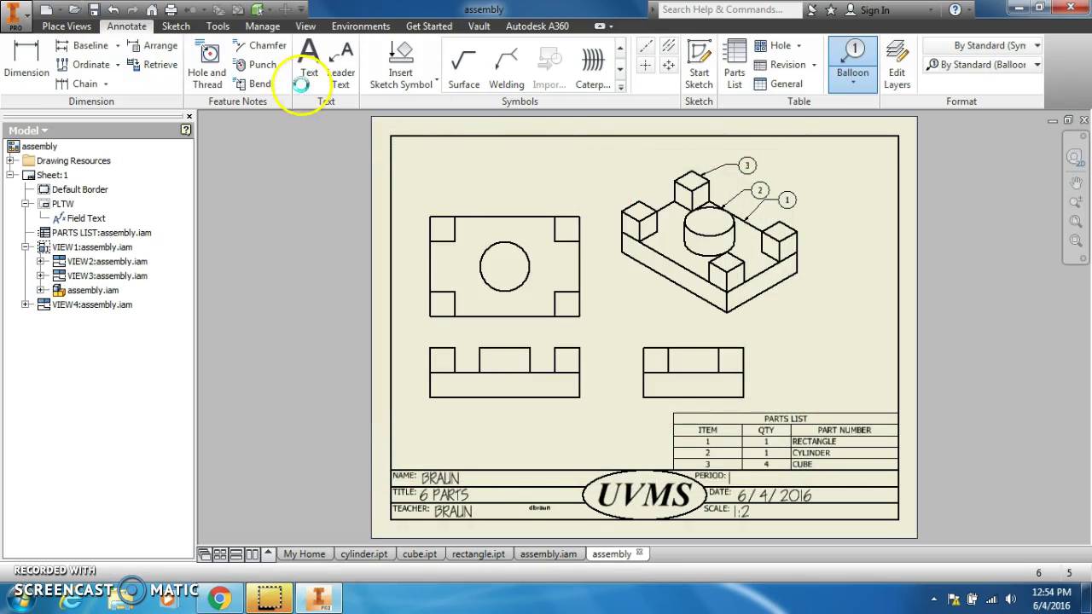
pyautogui.click(19, 15)
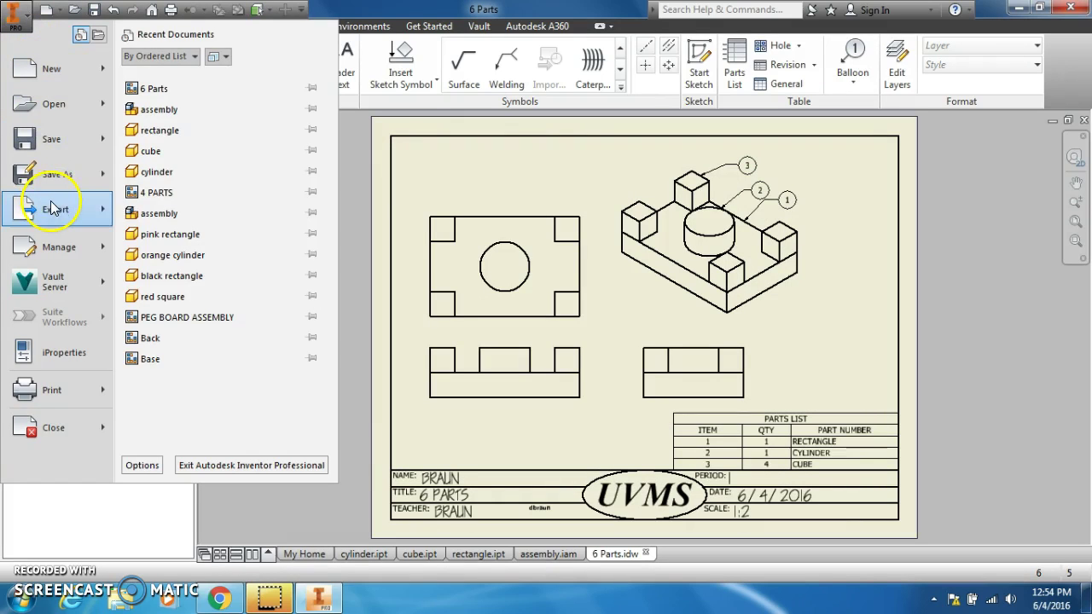
pyautogui.moveTo(67, 211)
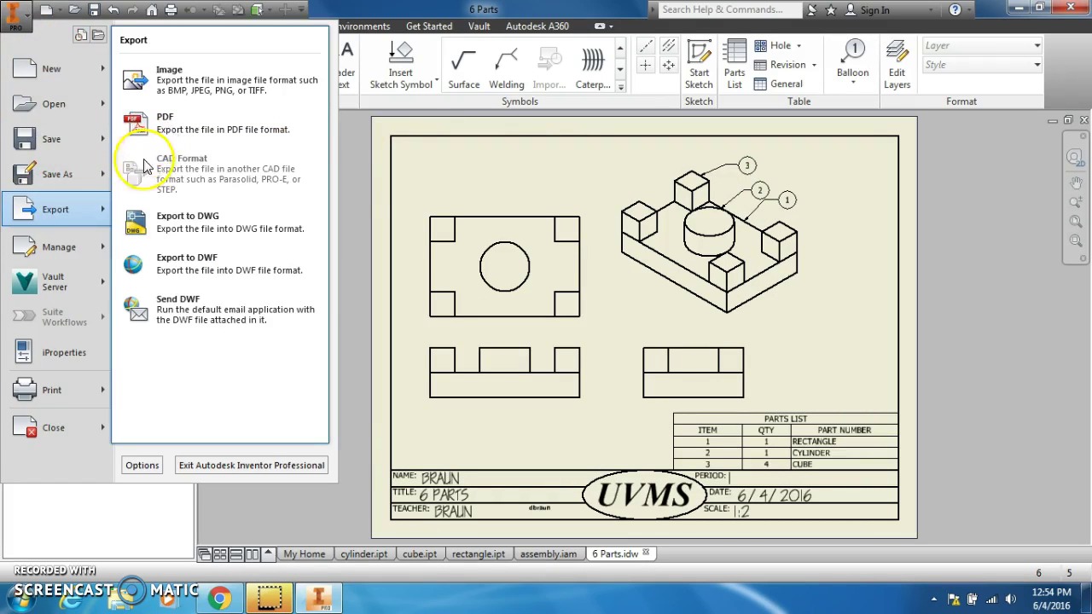